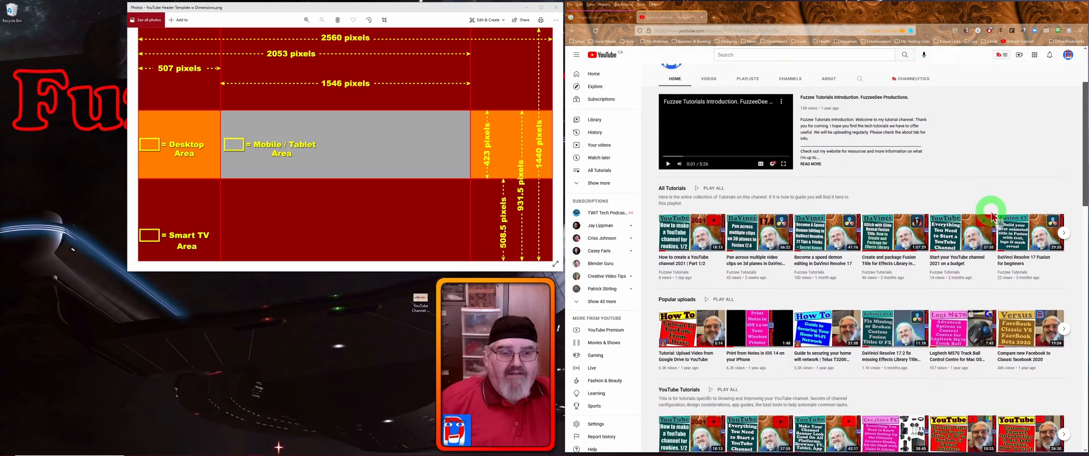
- Look through the video sections, playlists and featured channels on the Fuzzee Tutorials channel page
{"action": "scroll", "coordinate": [993, 217], "scroll_direction": "down", "scroll_amount": 10}
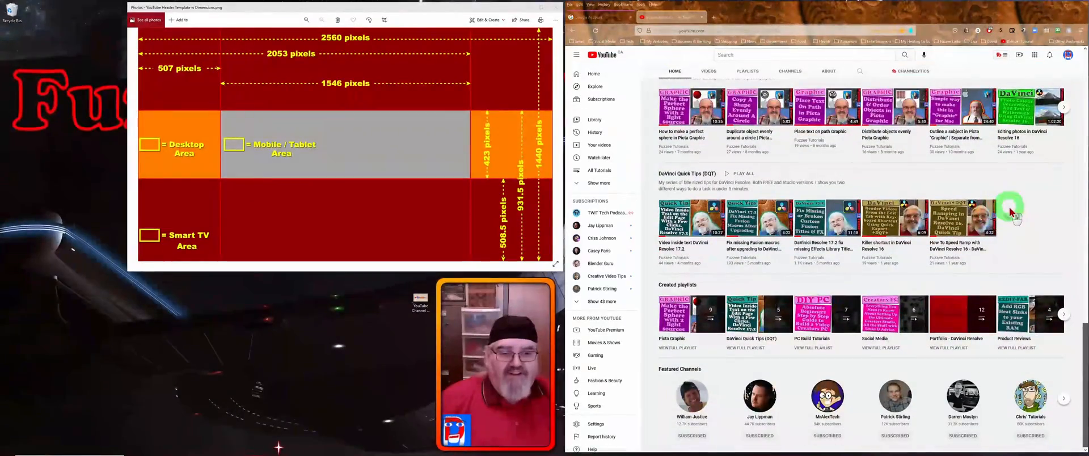
{"action": "scroll", "coordinate": [1010, 212], "scroll_direction": "up", "scroll_amount": 5}
{"action": "scroll", "coordinate": [1011, 213], "scroll_direction": "up", "scroll_amount": 8}
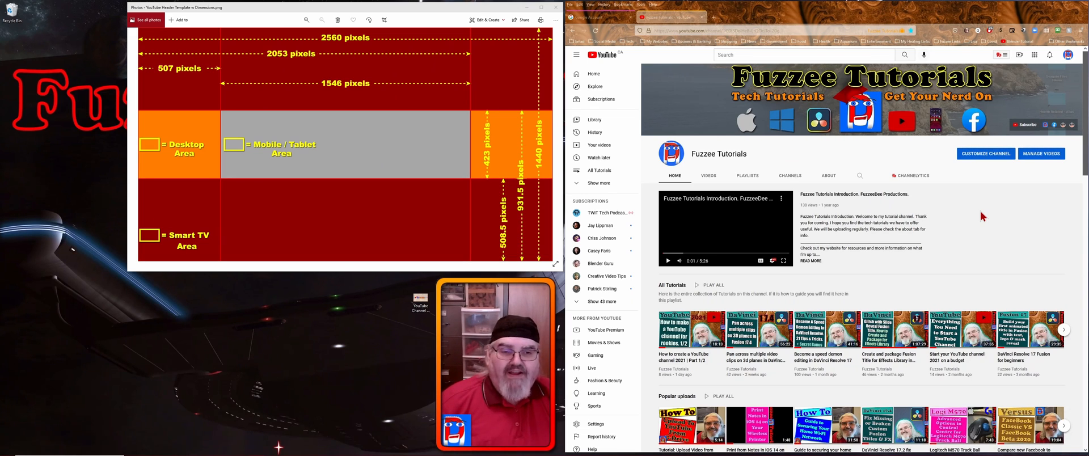
- Switch to the open Google Account page and launch YouTube from its Google apps list
{"action": "left_click", "coordinate": [604, 17]}
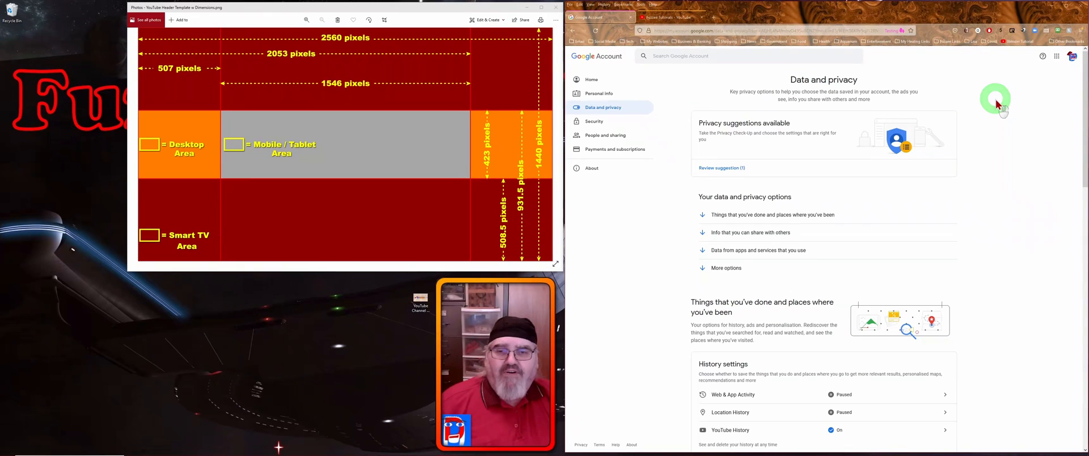
{"action": "left_click", "coordinate": [1057, 59]}
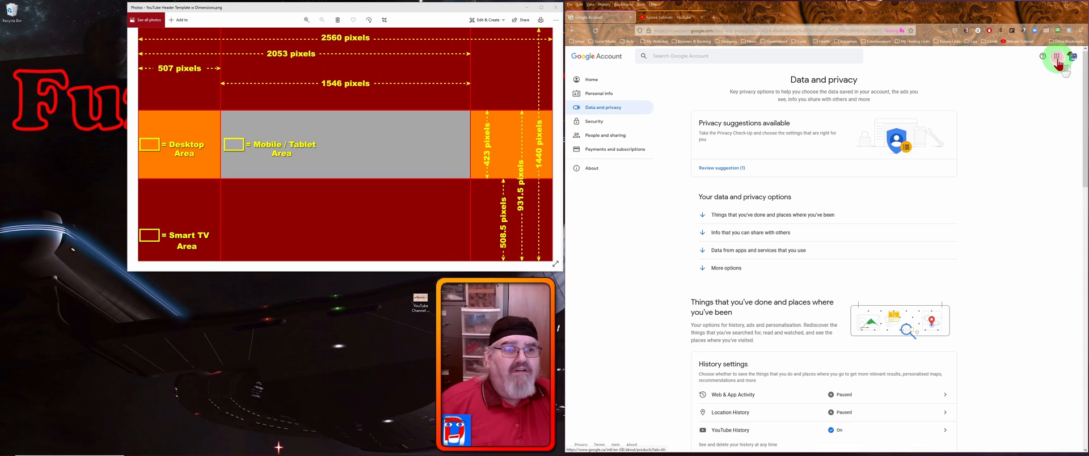
{"action": "left_click", "coordinate": [1000, 114]}
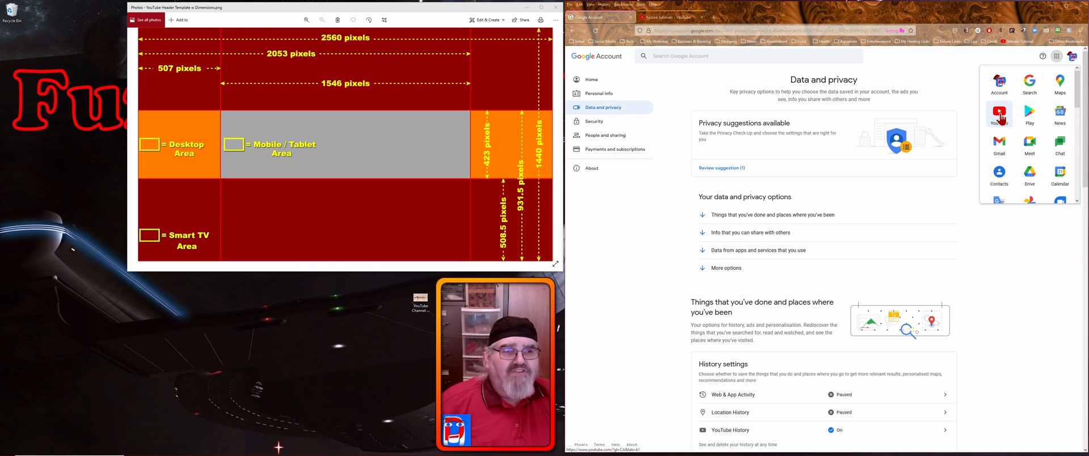
{"action": "left_click", "coordinate": [1000, 115]}
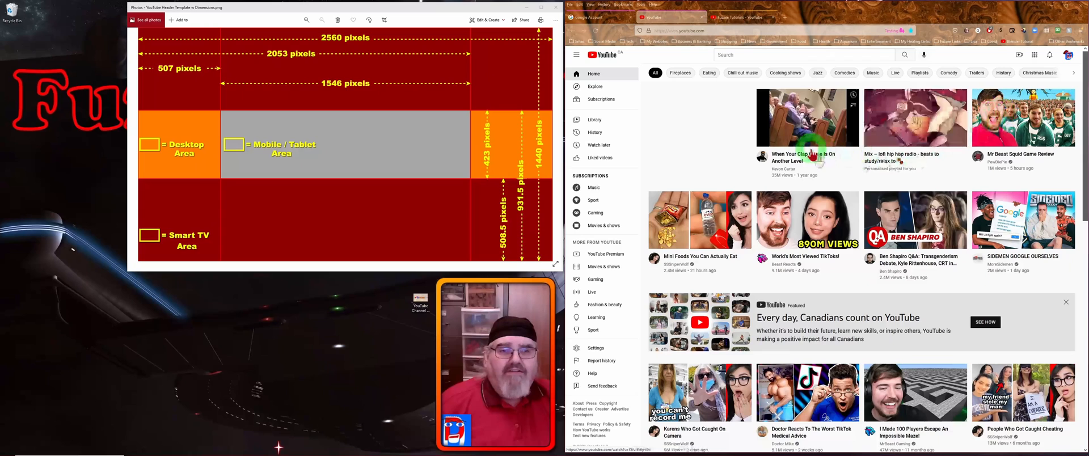
- Create a YouTube channel for the signed-in account, keeping the name Fuzzee Demos and the existing picture
{"action": "left_click", "coordinate": [1068, 59]}
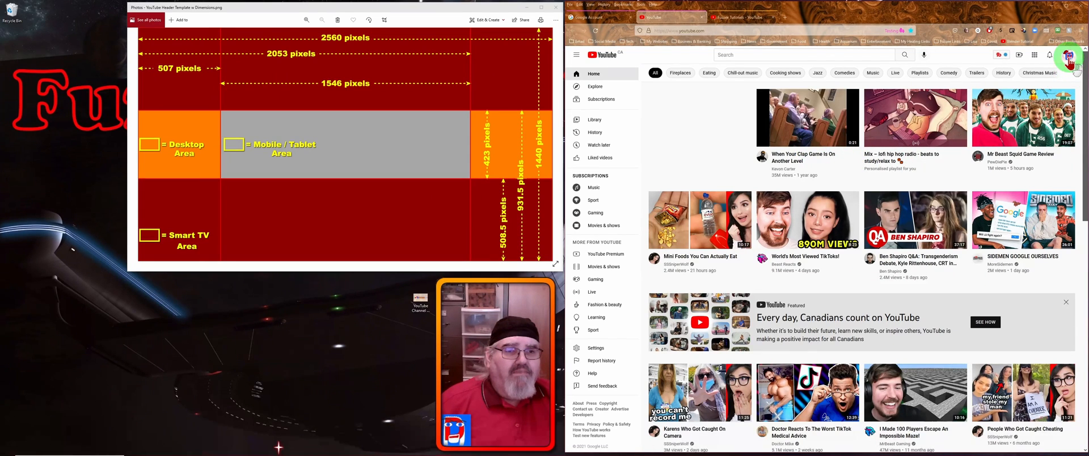
{"action": "left_click", "coordinate": [1069, 61]}
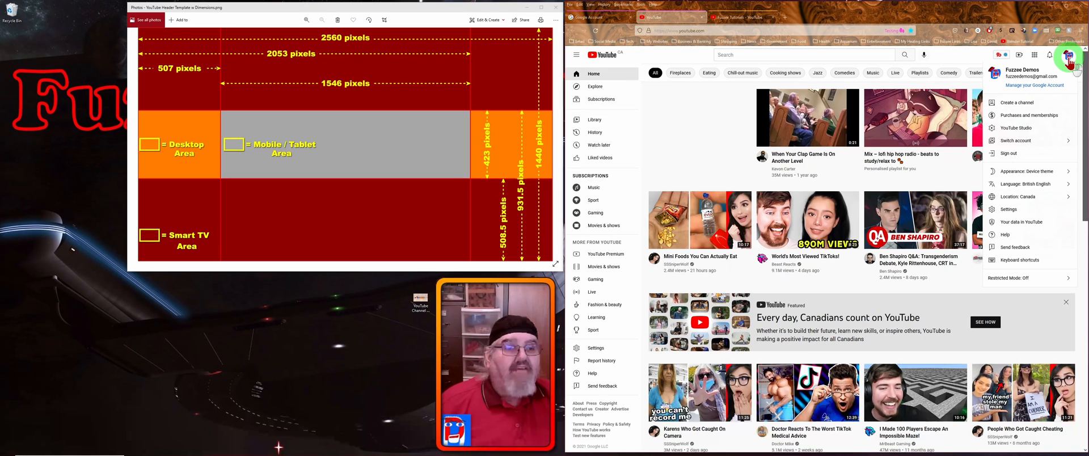
{"action": "left_click", "coordinate": [1021, 105]}
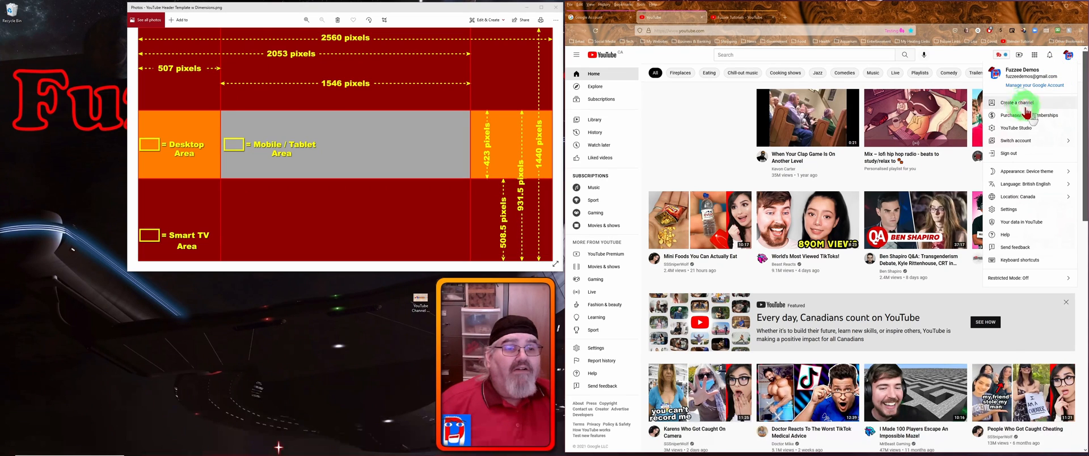
{"action": "left_click", "coordinate": [1037, 109]}
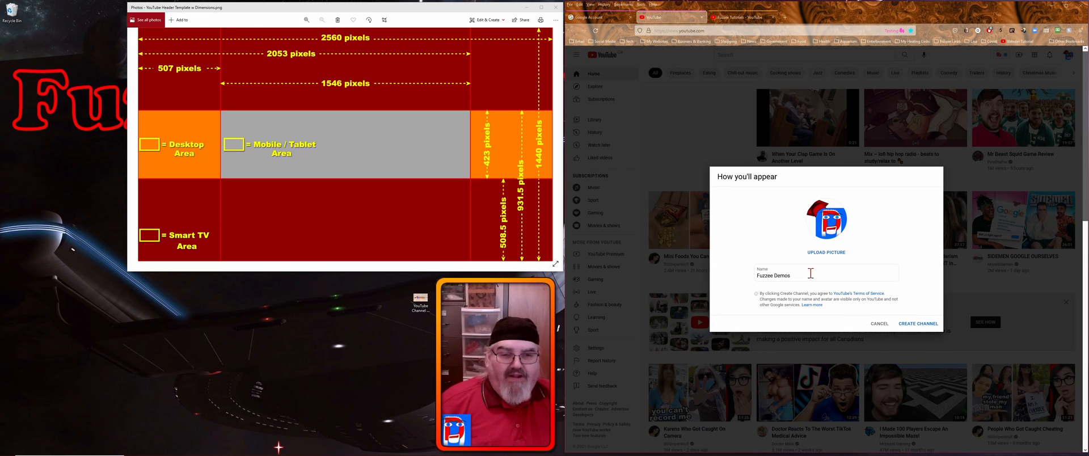
{"action": "left_click", "coordinate": [801, 274]}
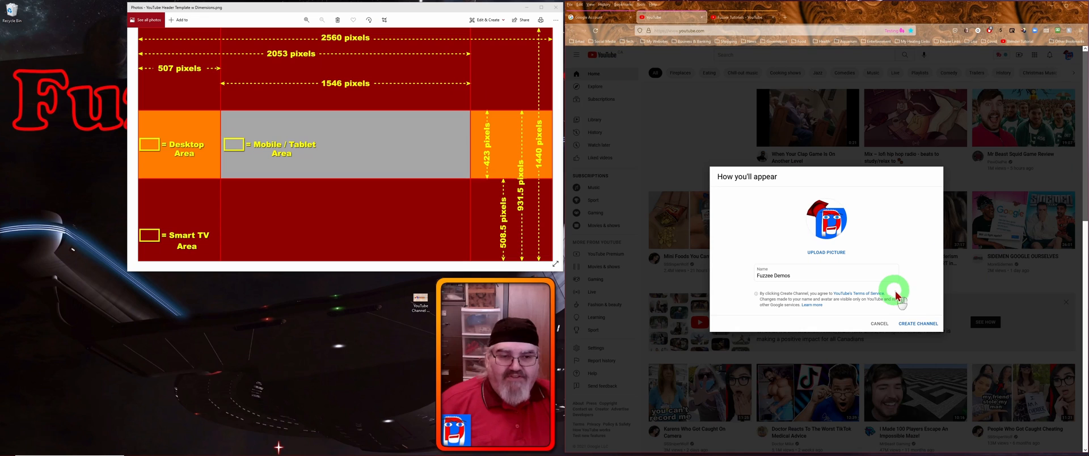
{"action": "left_click", "coordinate": [924, 324]}
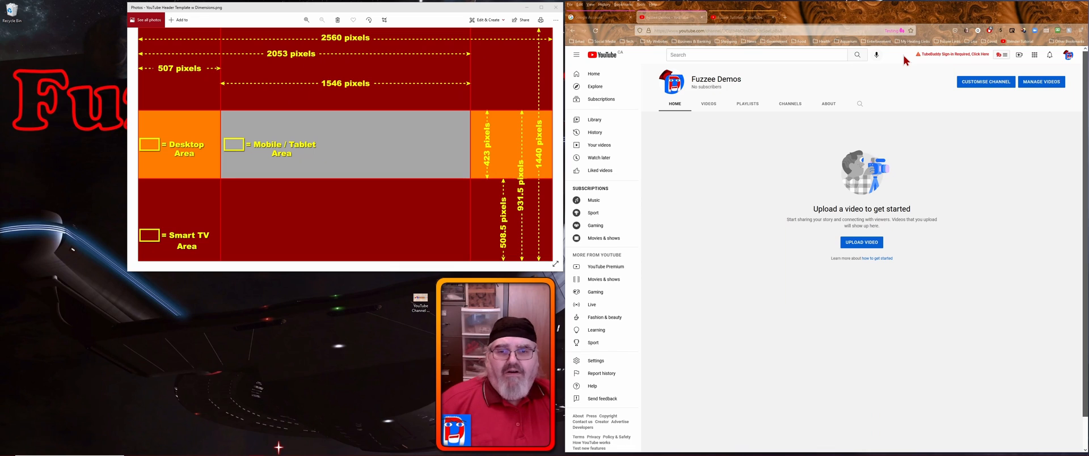
- Open the branding customisation of the new channel and review the header template's dimensions in the photo viewer
{"action": "left_click", "coordinate": [994, 88]}
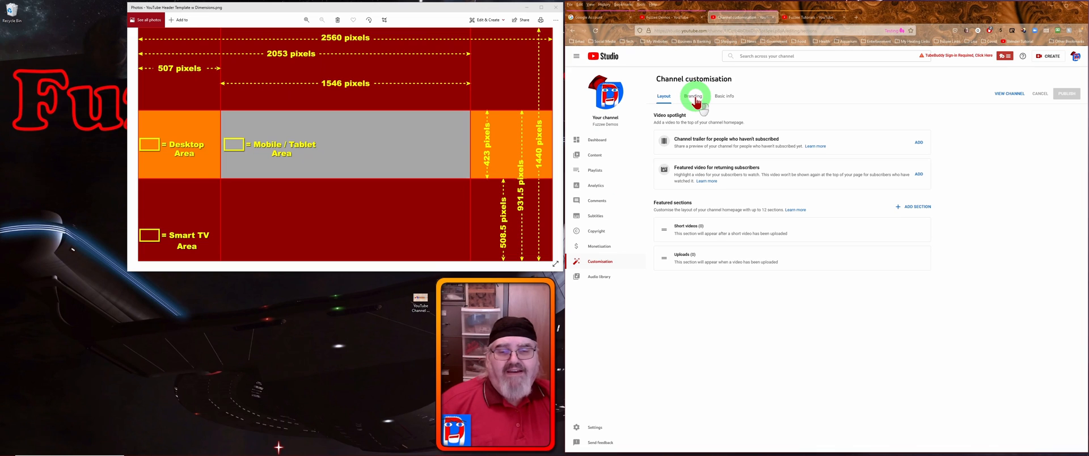
{"action": "left_click", "coordinate": [696, 101]}
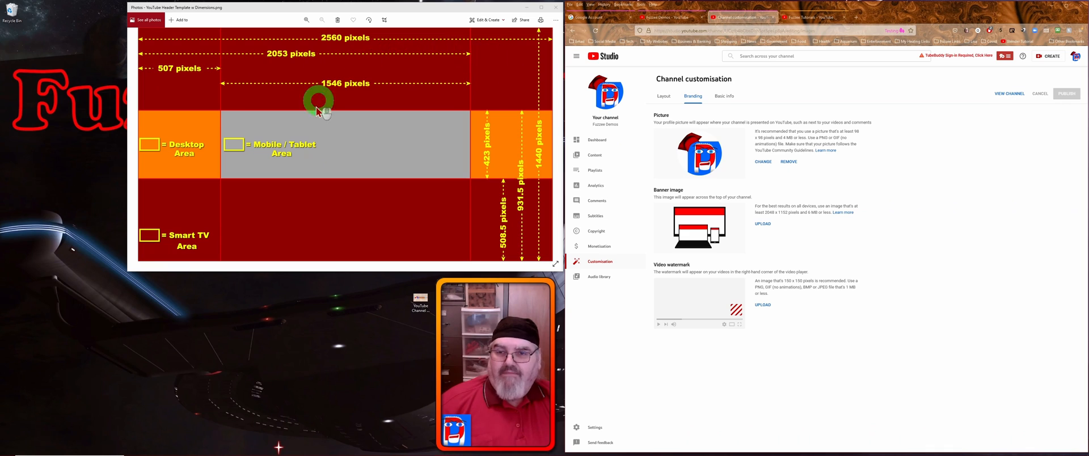
{"action": "left_click", "coordinate": [421, 75]}
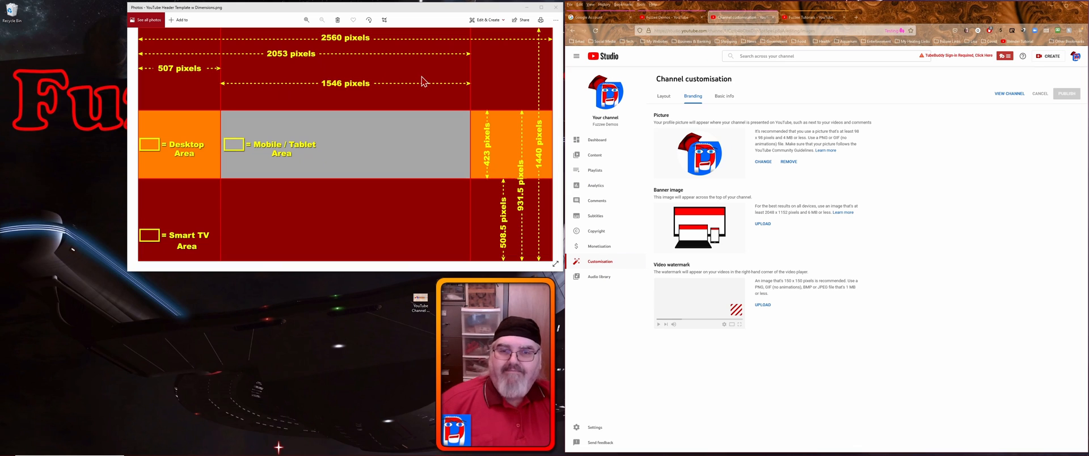
{"action": "left_click", "coordinate": [435, 72]}
- Upload "YouTube Channel Header - Demos.jpg" from the Desktop as the channel's banner image, accepting the default crop
{"action": "left_click", "coordinate": [763, 225]}
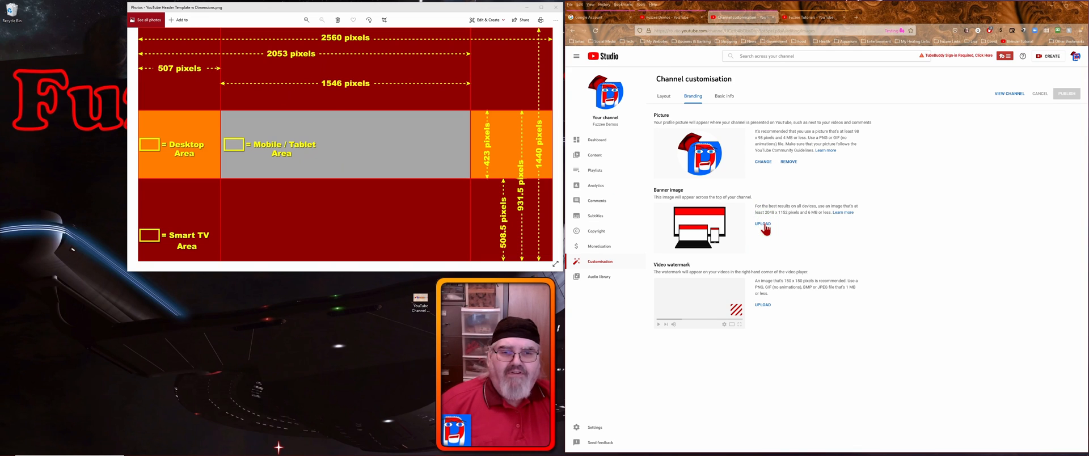
{"action": "left_click", "coordinate": [763, 225]}
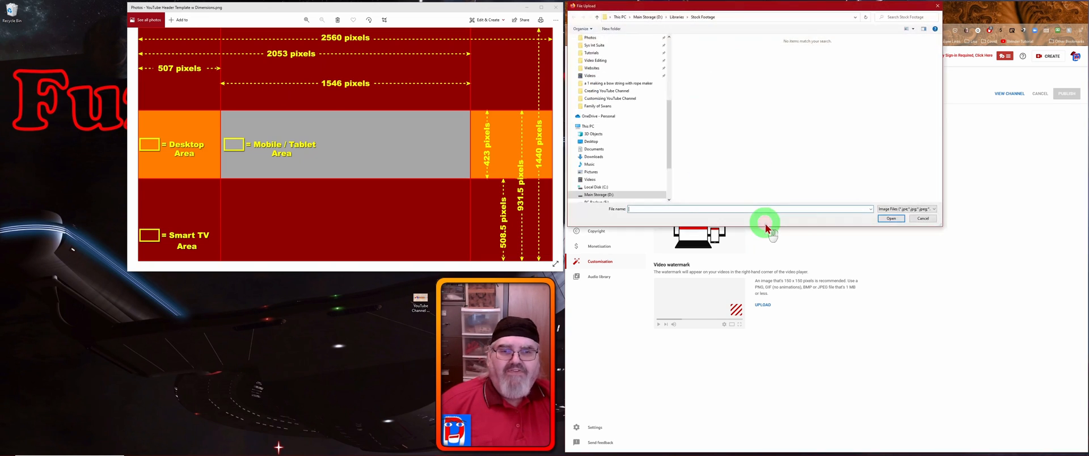
{"action": "scroll", "coordinate": [595, 85], "scroll_direction": "up", "scroll_amount": 5}
{"action": "left_click", "coordinate": [590, 65]}
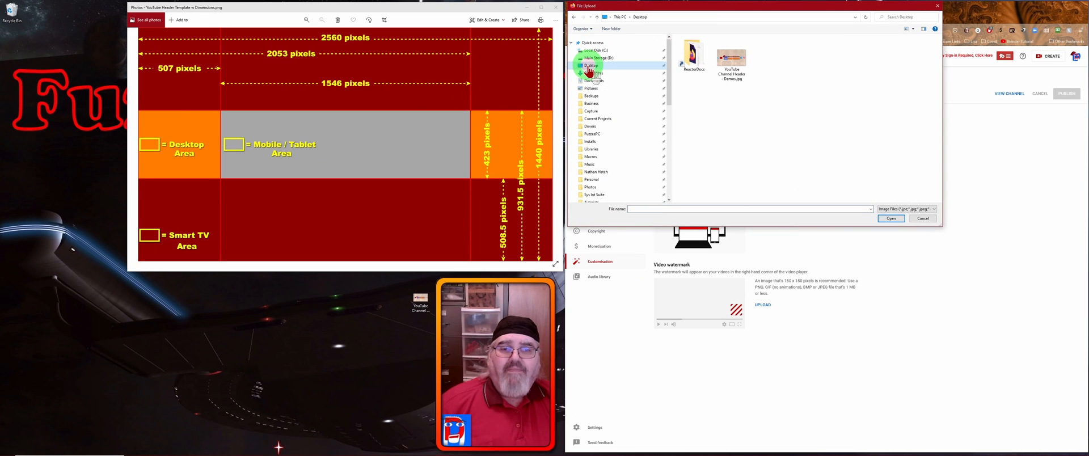
{"action": "left_click", "coordinate": [730, 59]}
{"action": "left_click", "coordinate": [890, 219]}
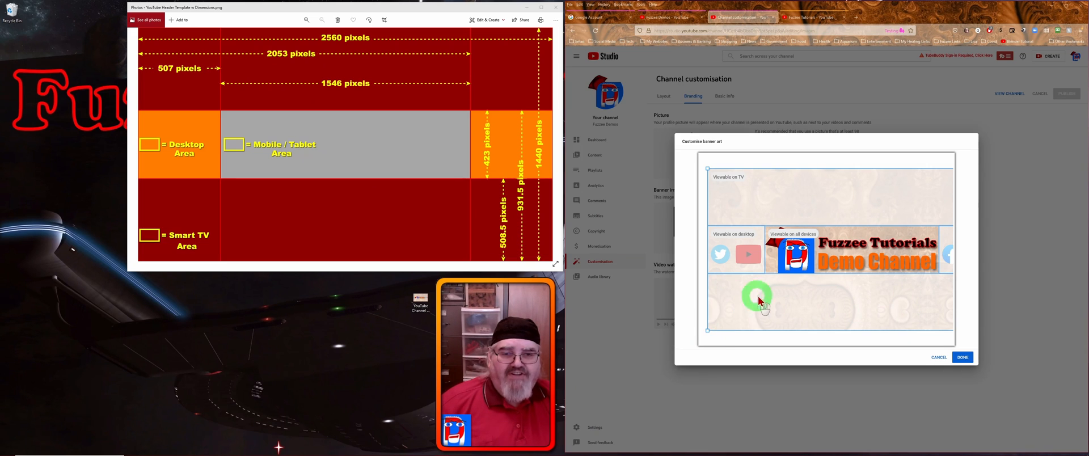
{"action": "left_click", "coordinate": [964, 359]}
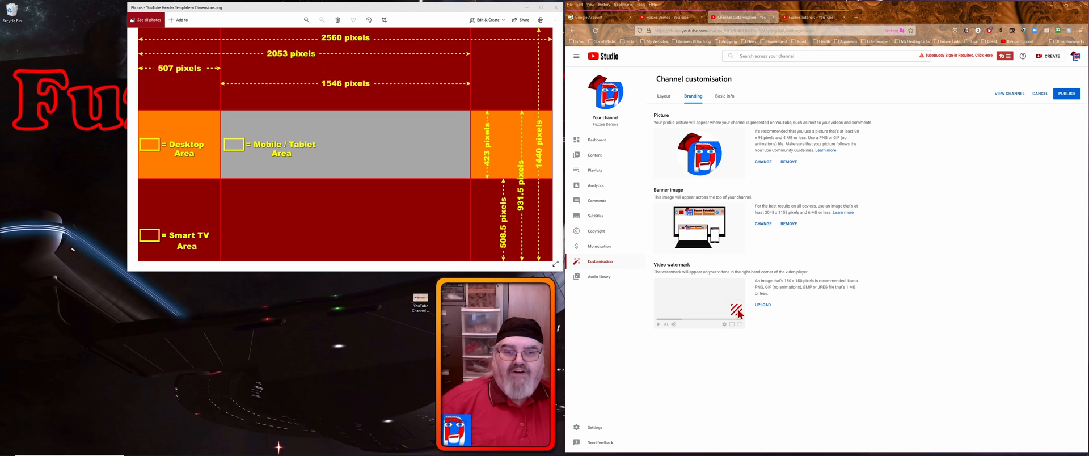
- Upload "FD Logo - Flat Simplified.png" from the My Designs folder as the video watermark, accepting the default crop
{"action": "left_click", "coordinate": [763, 306]}
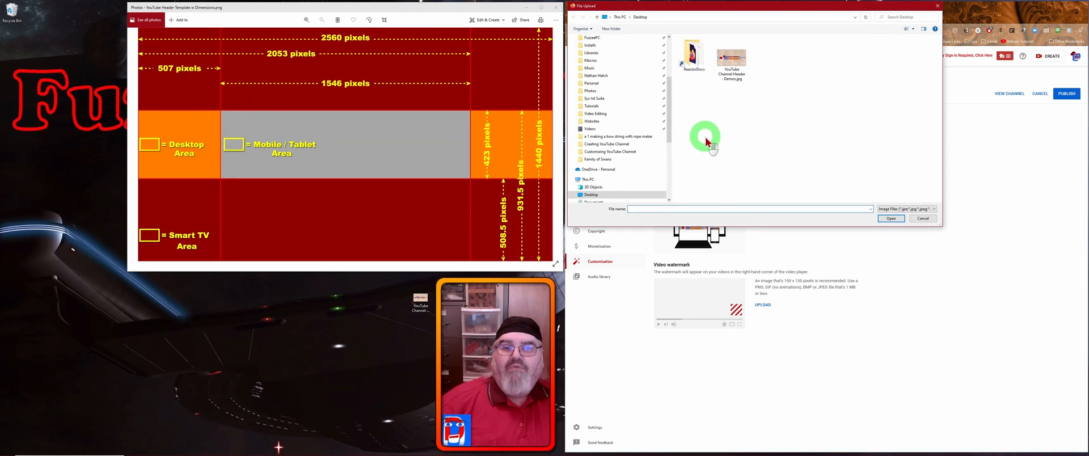
{"action": "scroll", "coordinate": [622, 101], "scroll_direction": "up", "scroll_amount": 2}
{"action": "scroll", "coordinate": [622, 101], "scroll_direction": "up", "scroll_amount": 2}
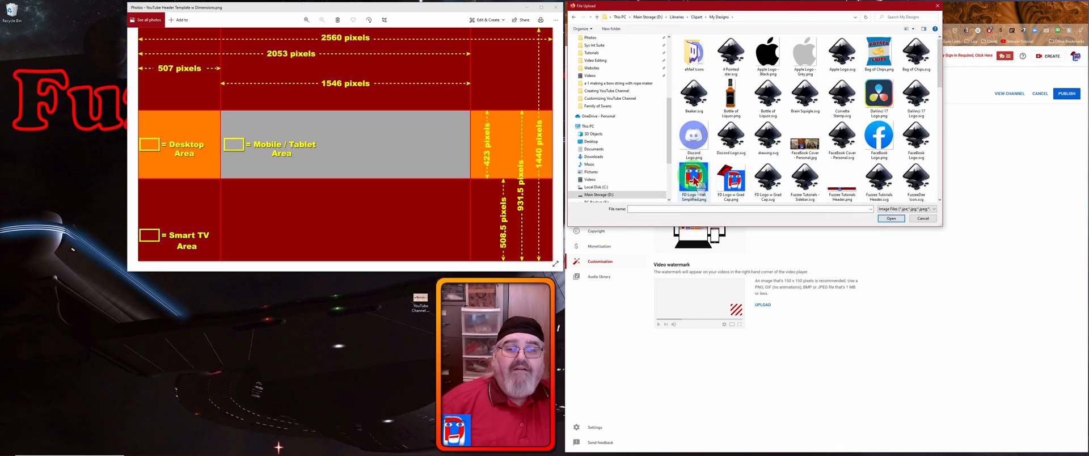
{"action": "left_click", "coordinate": [694, 181]}
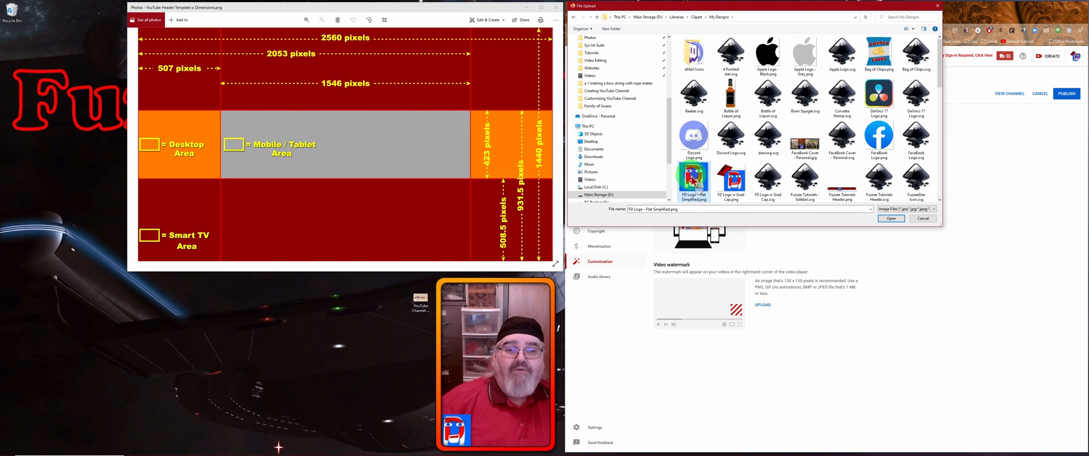
{"action": "left_click", "coordinate": [891, 218]}
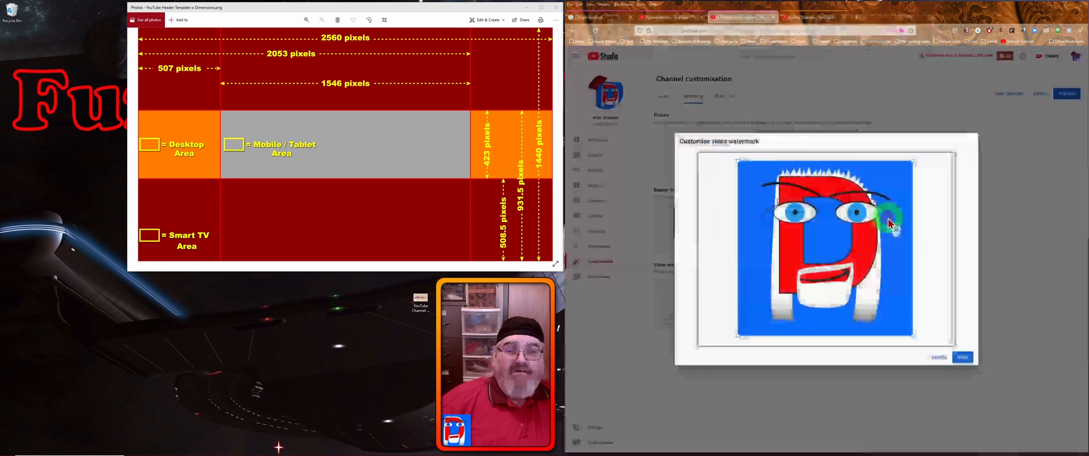
{"action": "left_click", "coordinate": [963, 356]}
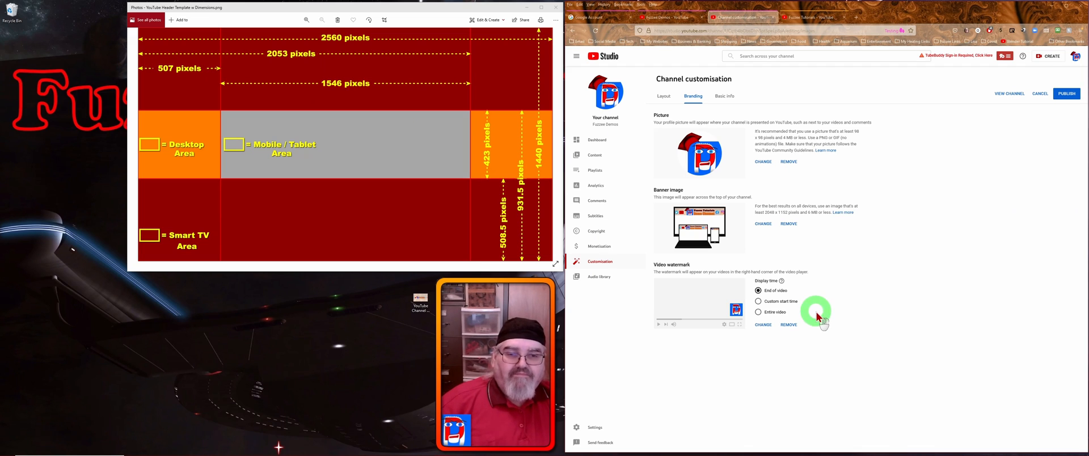
- Publish the branding with the watermark set to a custom start time of 00:05, and open the channel page
{"action": "left_click", "coordinate": [759, 301]}
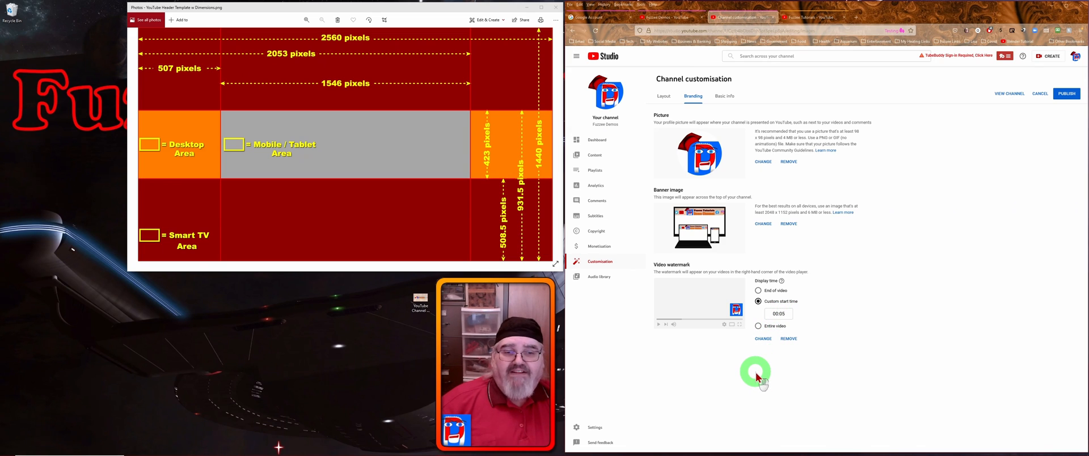
{"action": "left_click", "coordinate": [1068, 94]}
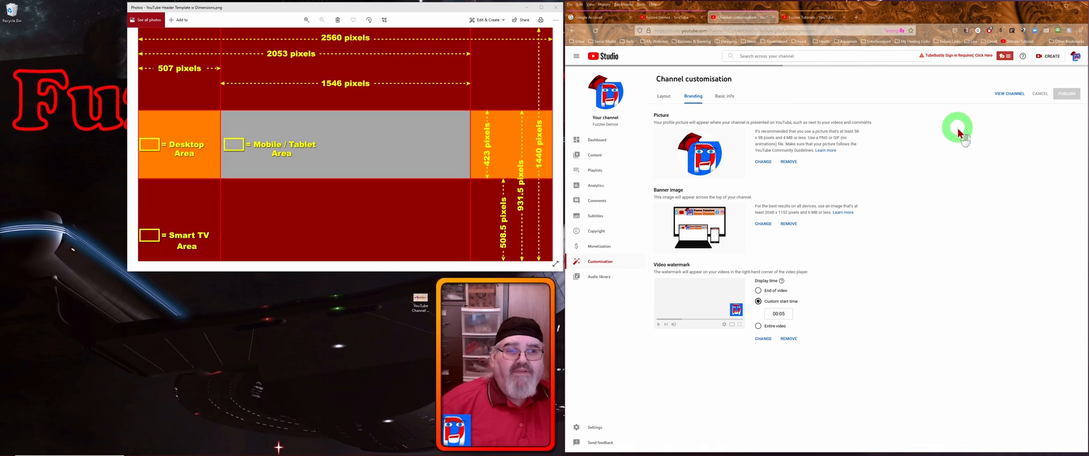
{"action": "left_click", "coordinate": [1005, 97]}
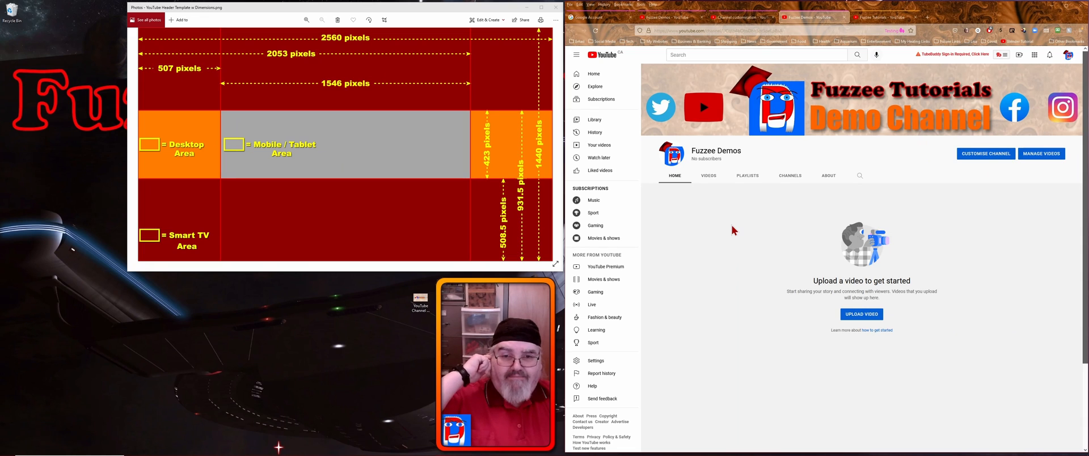
{"action": "left_click", "coordinate": [719, 262]}
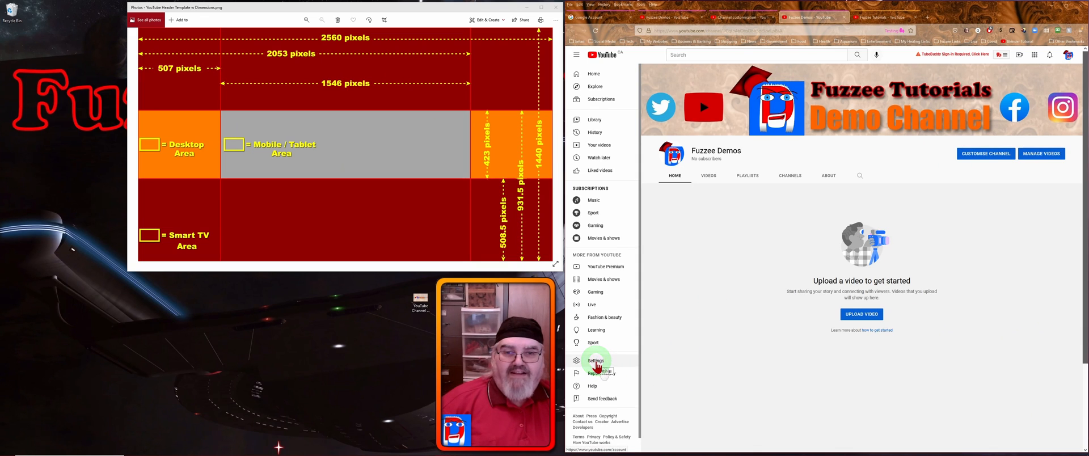
- Check the advanced account settings, and open the channel's feature eligibility with the features requiring phone verification expanded
{"action": "left_click", "coordinate": [595, 360]}
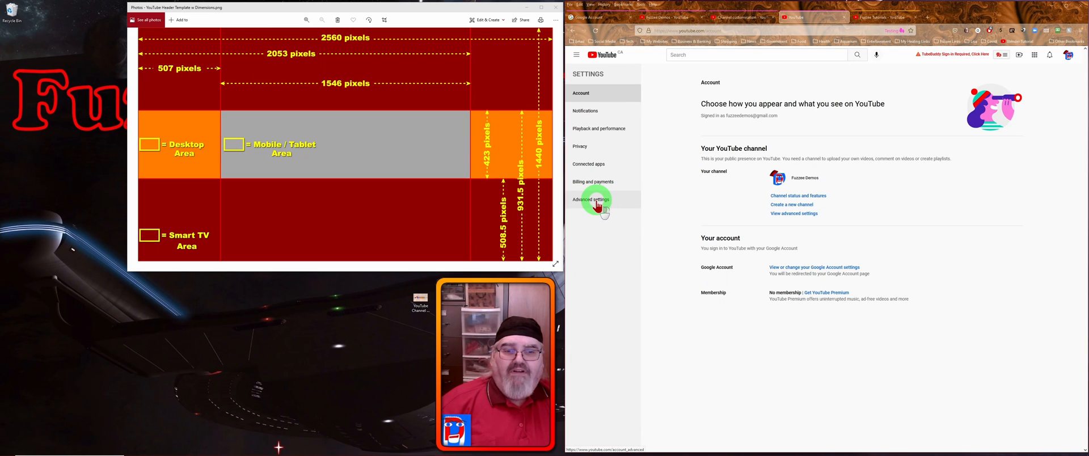
{"action": "left_click", "coordinate": [597, 206]}
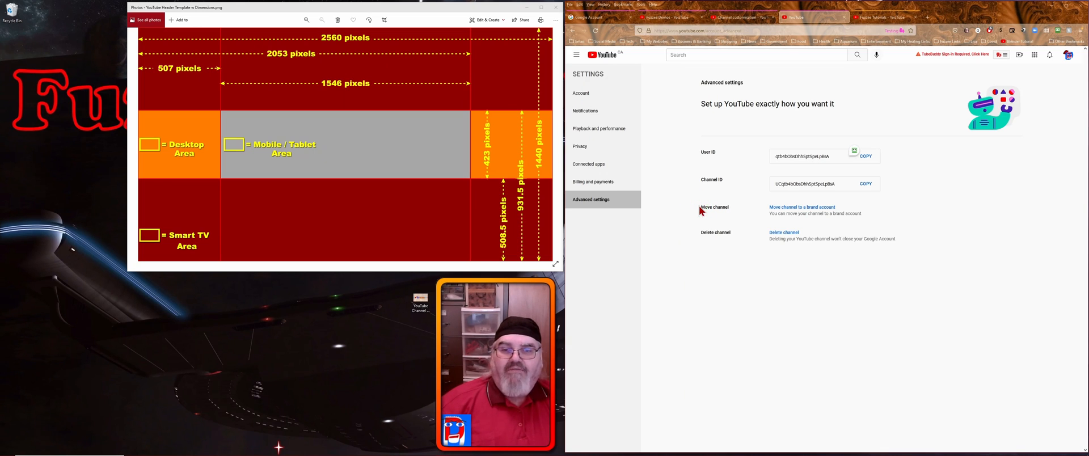
{"action": "left_click", "coordinate": [587, 101]}
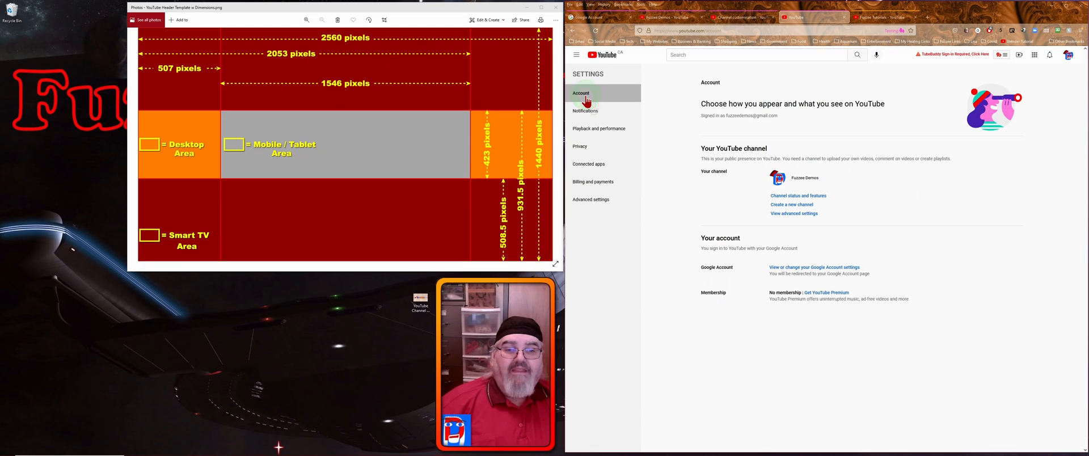
{"action": "left_click", "coordinate": [817, 197]}
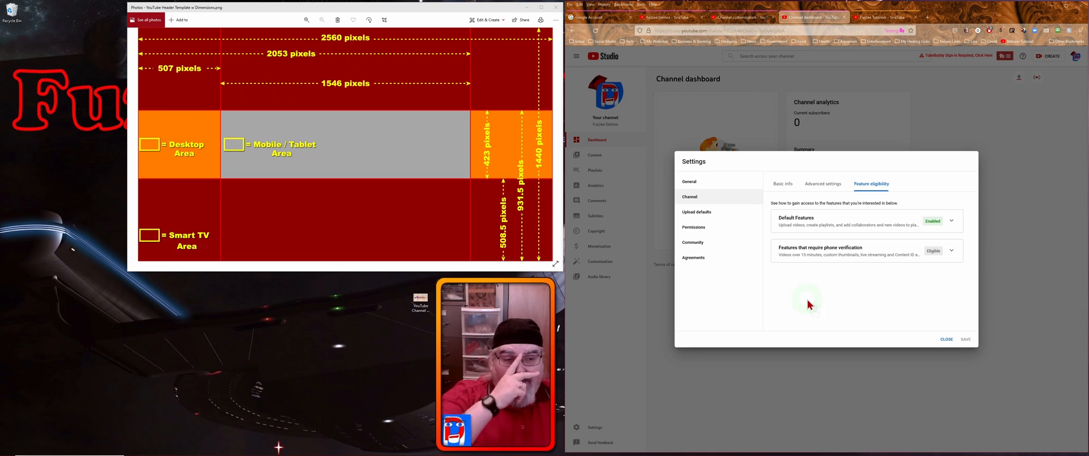
{"action": "left_click", "coordinate": [874, 189]}
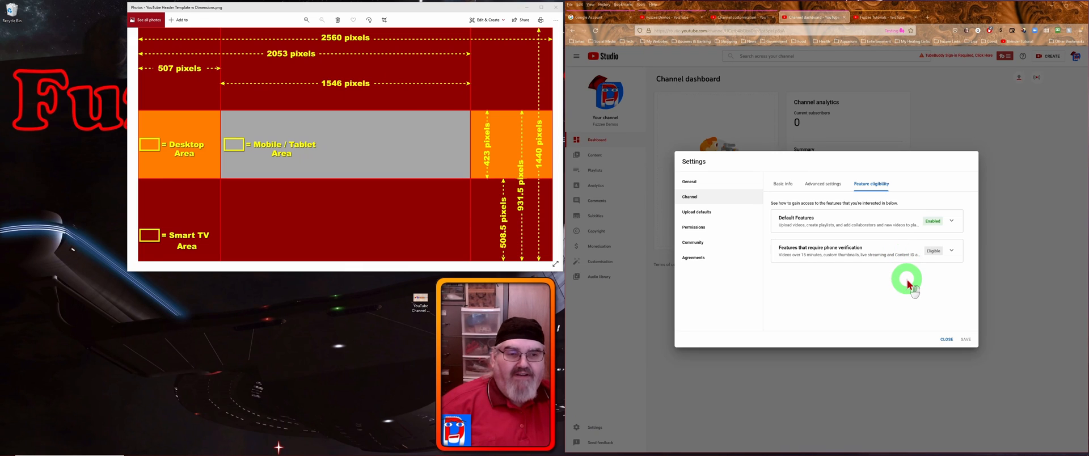
{"action": "left_click", "coordinate": [952, 253]}
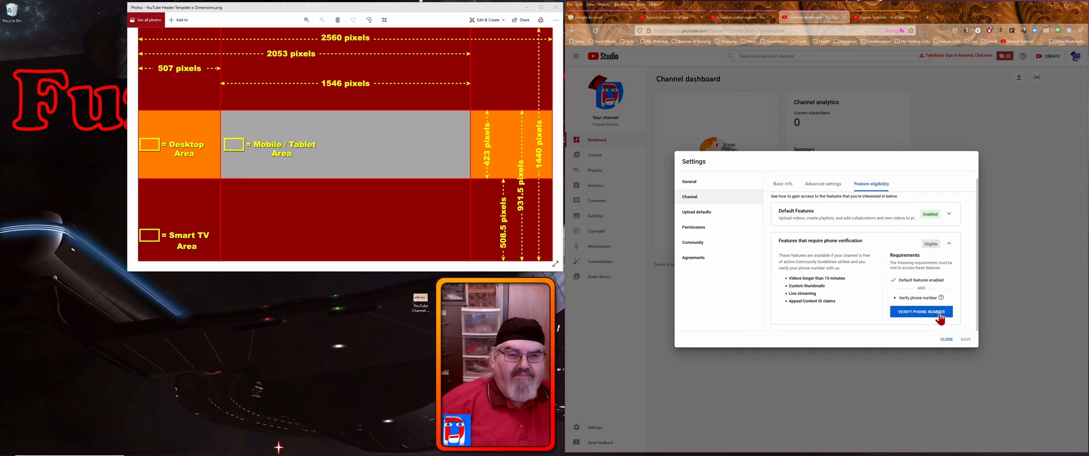
- Verify the channel's phone number with Canada as country and a code delivered by text message, submitting the verification code and closing the verification page
{"action": "left_click", "coordinate": [823, 283]}
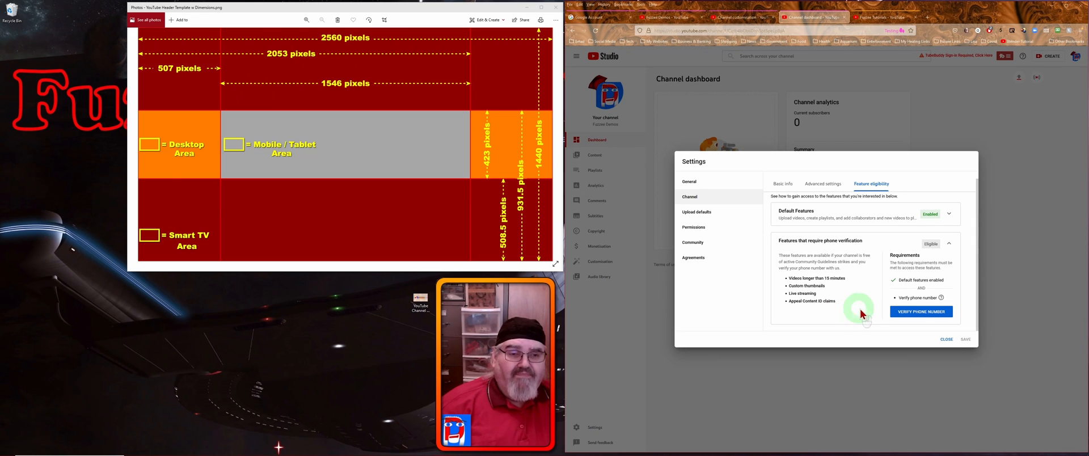
{"action": "left_click", "coordinate": [939, 315]}
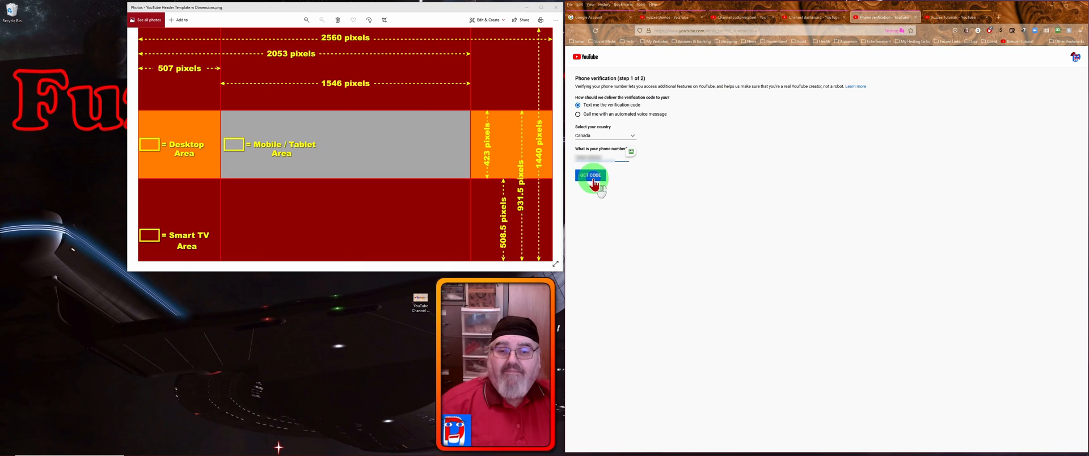
{"action": "left_click", "coordinate": [597, 177]}
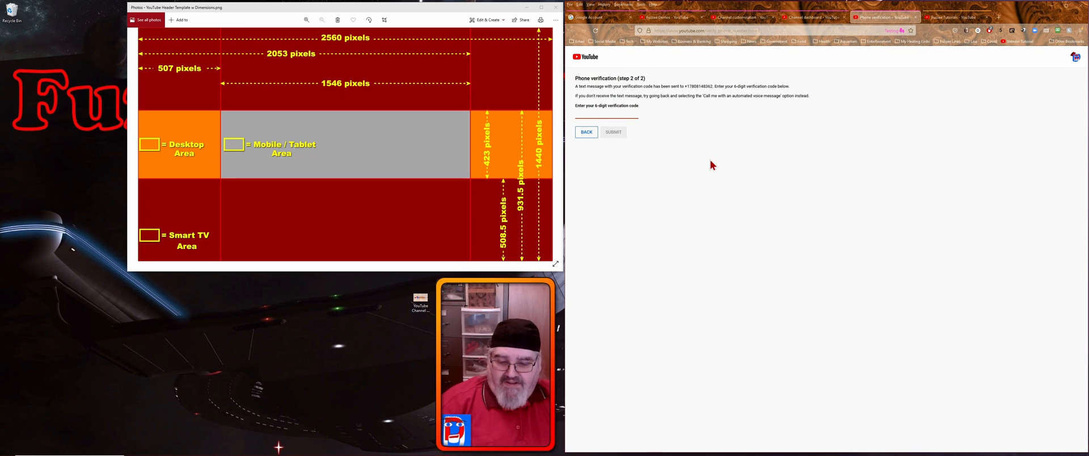
{"action": "left_click", "coordinate": [624, 136]}
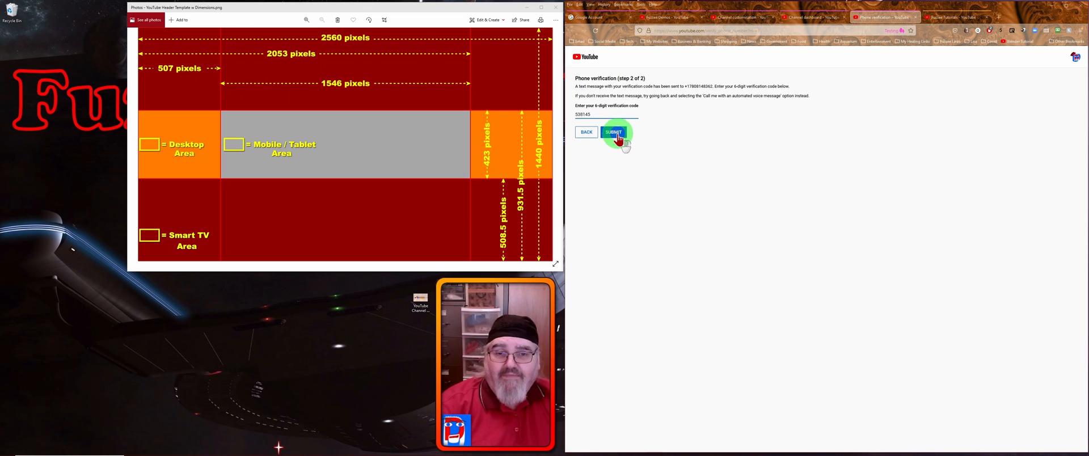
{"action": "left_click", "coordinate": [617, 134]}
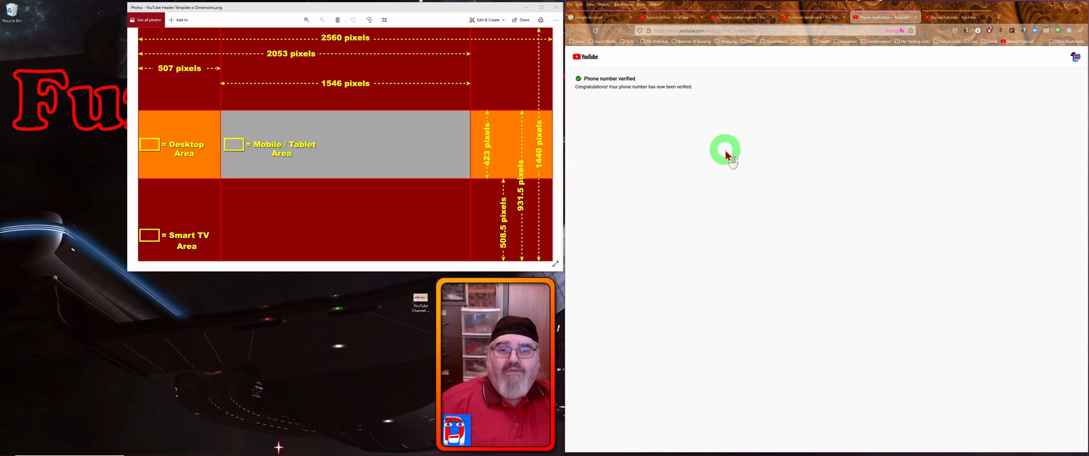
{"action": "left_click", "coordinate": [916, 18]}
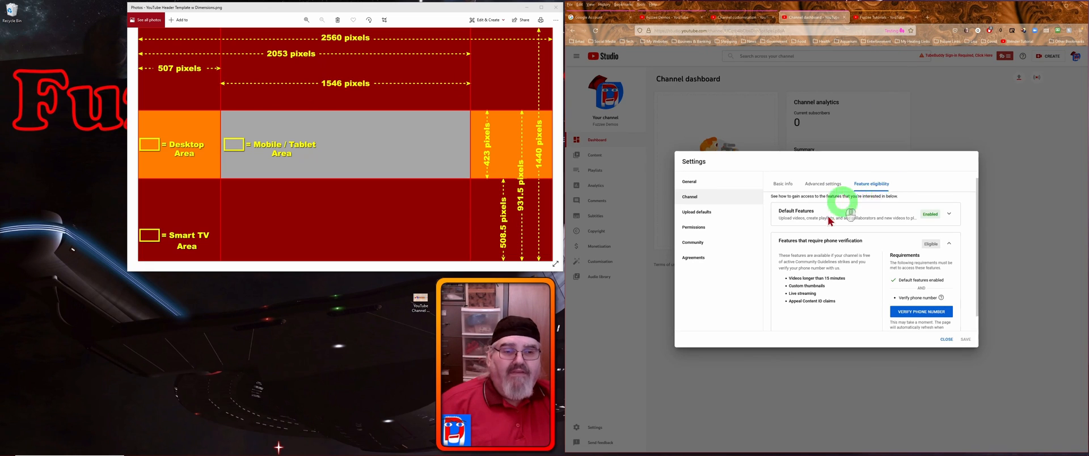
- Set the channel's default currency to CAD – Canadian Dollar in the general settings
{"action": "left_click", "coordinate": [695, 182]}
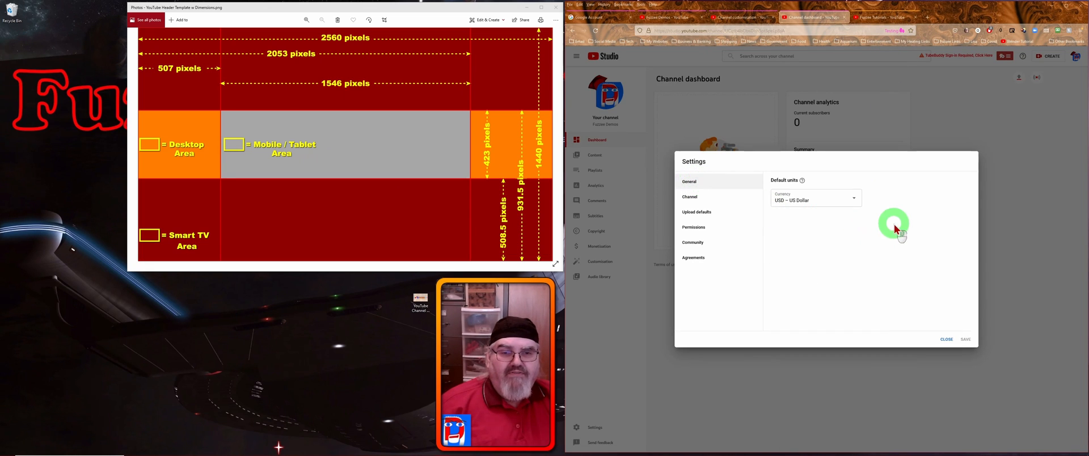
{"action": "left_click", "coordinate": [855, 199]}
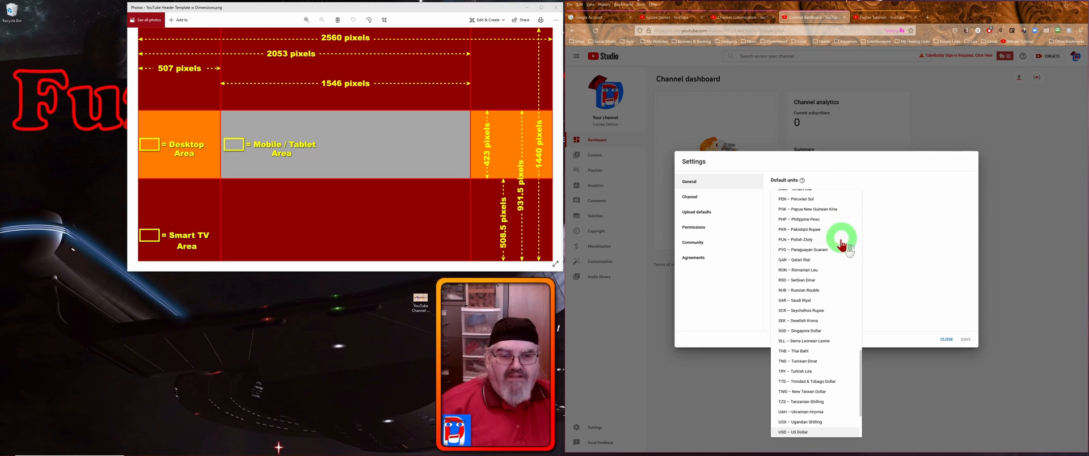
{"action": "scroll", "coordinate": [838, 267], "scroll_direction": "up", "scroll_amount": 1}
{"action": "scroll", "coordinate": [838, 266], "scroll_direction": "up", "scroll_amount": 6}
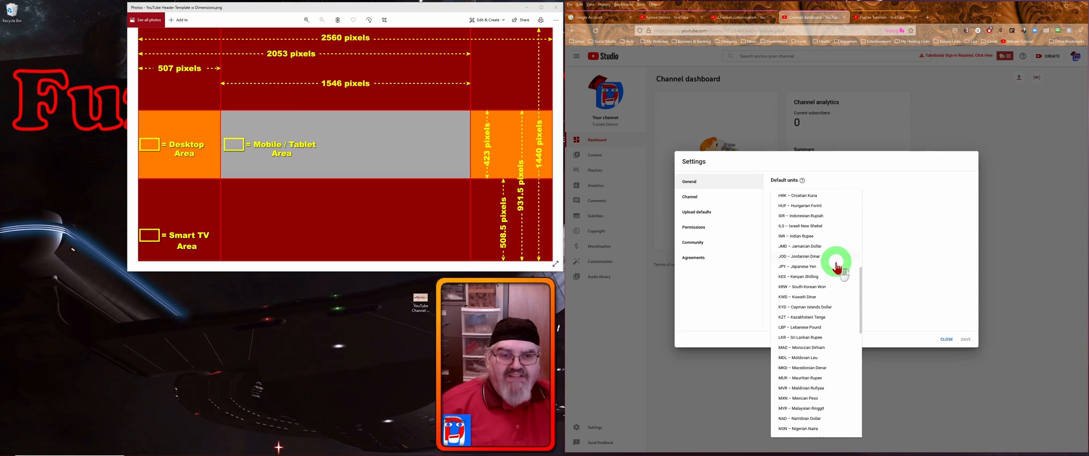
{"action": "scroll", "coordinate": [837, 265], "scroll_direction": "up", "scroll_amount": 3}
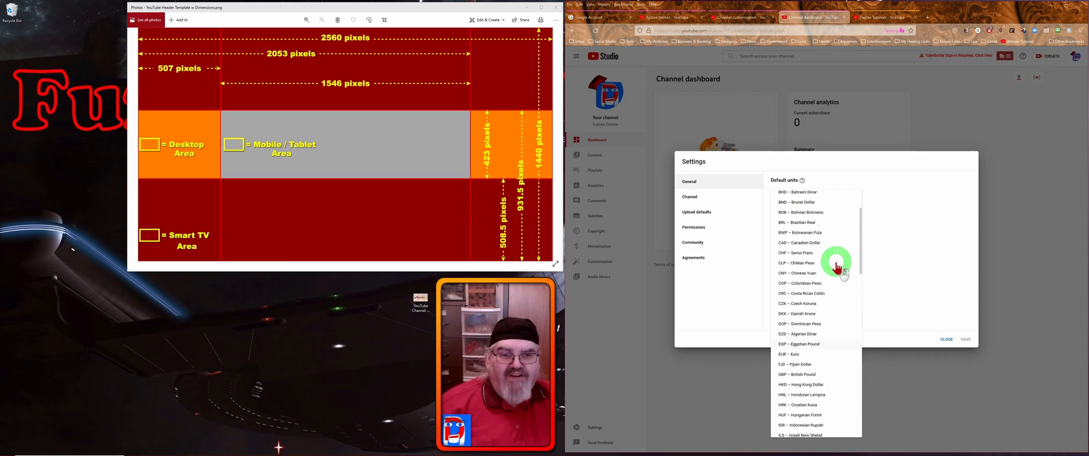
{"action": "left_click", "coordinate": [794, 259]}
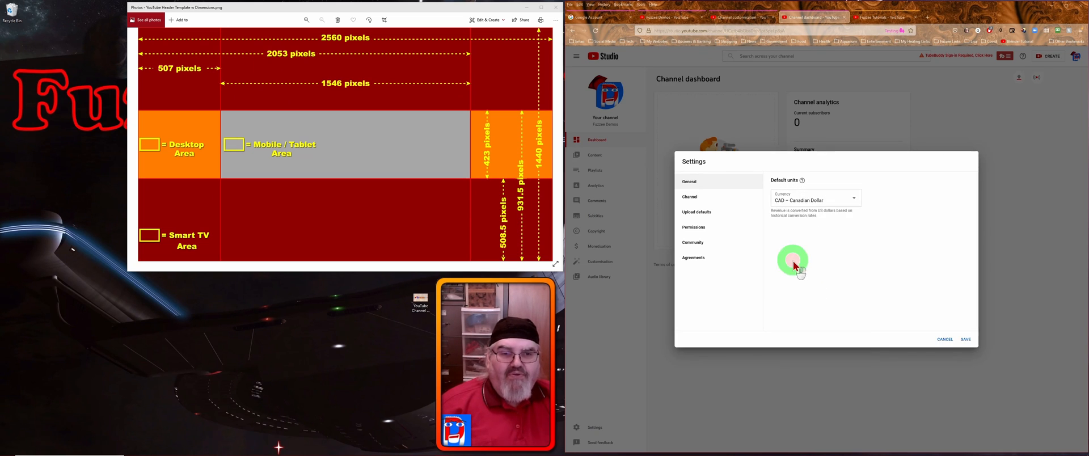
- Set the channel's country of residence to Canada in its basic info
{"action": "left_click", "coordinate": [689, 196]}
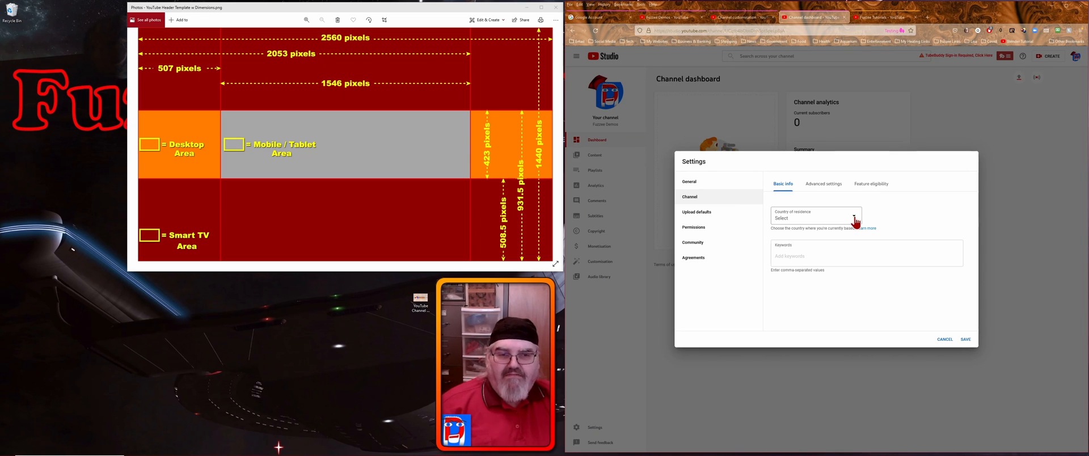
{"action": "left_click", "coordinate": [854, 219]}
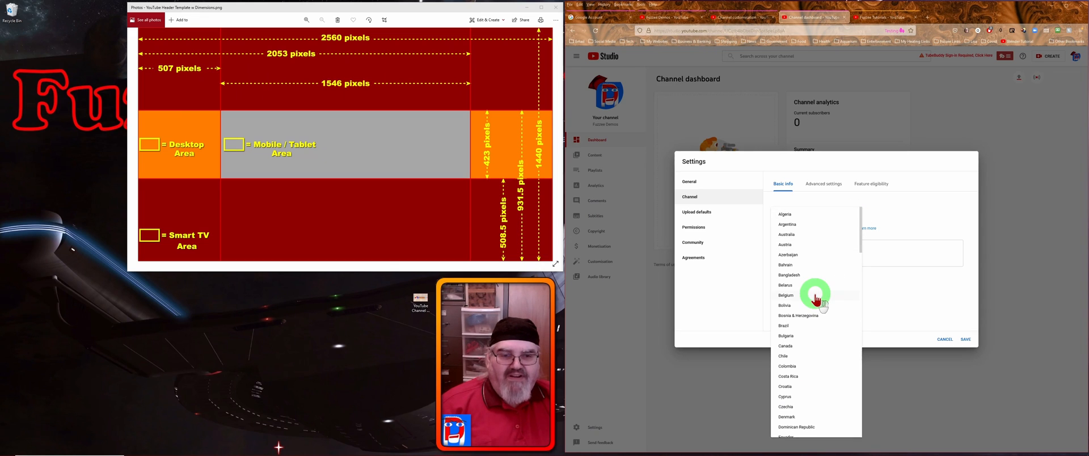
{"action": "left_click", "coordinate": [784, 347]}
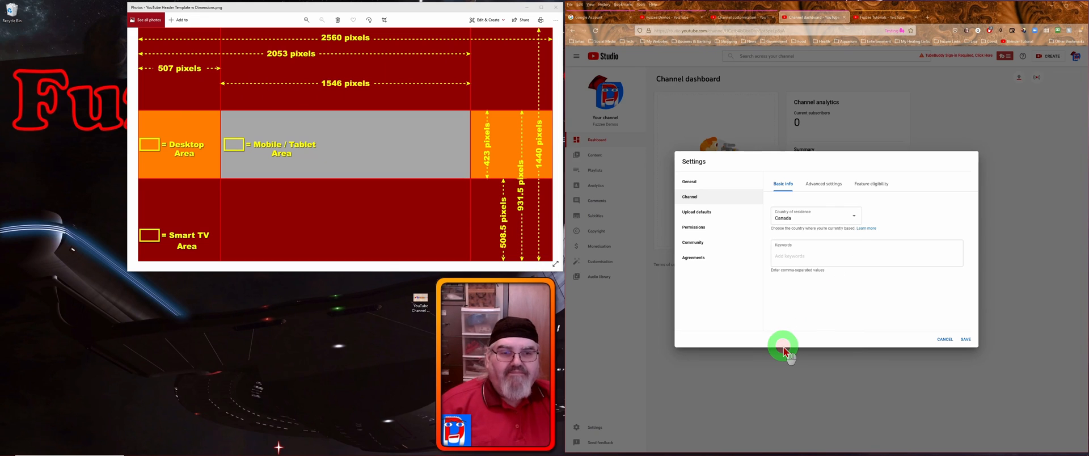
- Add the channel keywords "fuzzeedee", "fuzzee dee" and "fuzzeedee demos"
{"action": "left_click", "coordinate": [797, 257]}
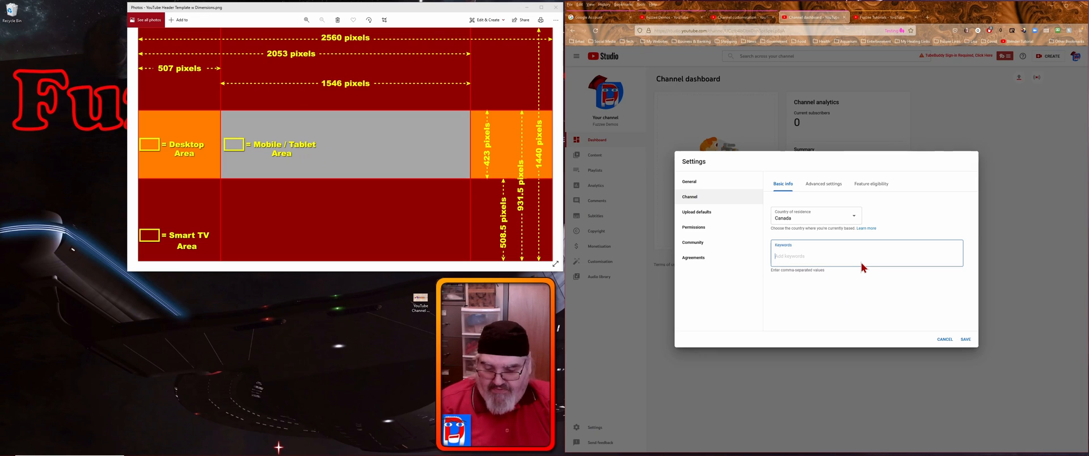
{"action": "type", "text": "f"}
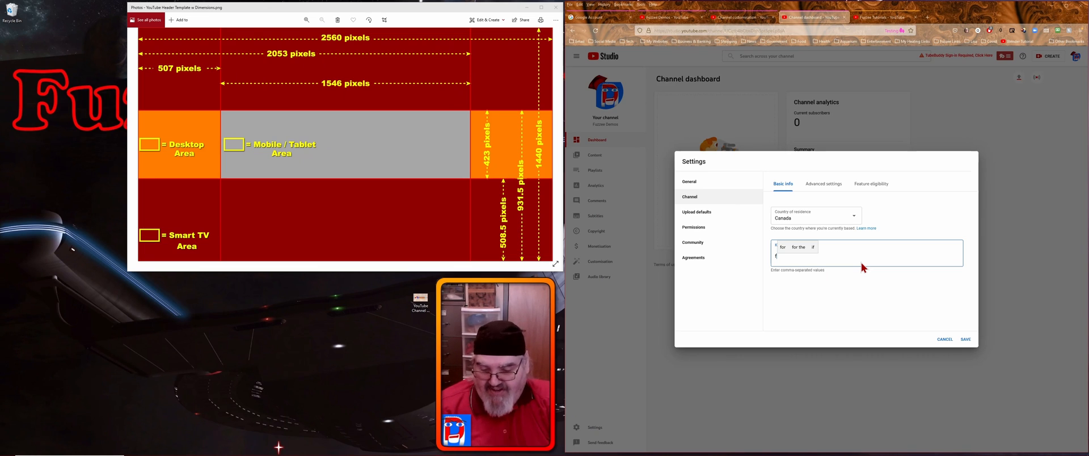
{"action": "type", "text": "uzzeedee"}
{"action": "key", "text": "Return"}
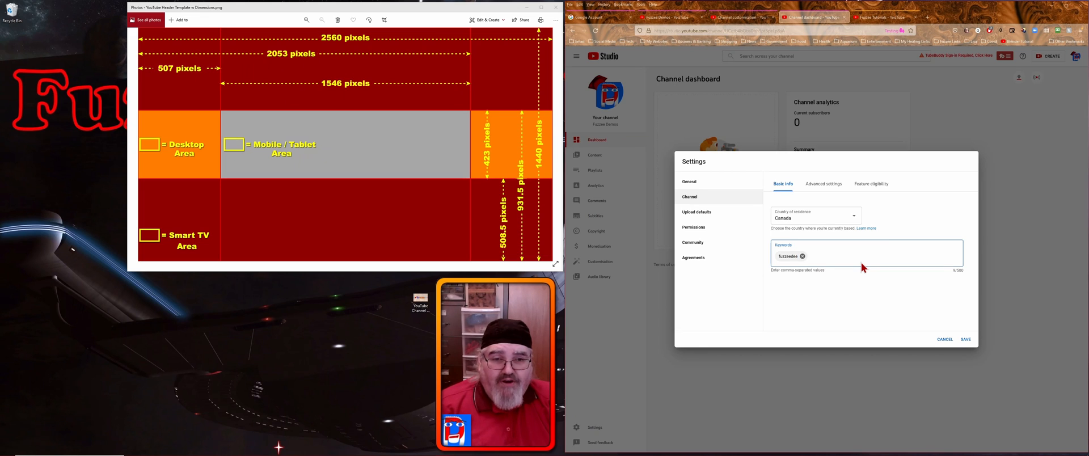
{"action": "type", "text": "fuzzee dee, fuzzeedee demos"}
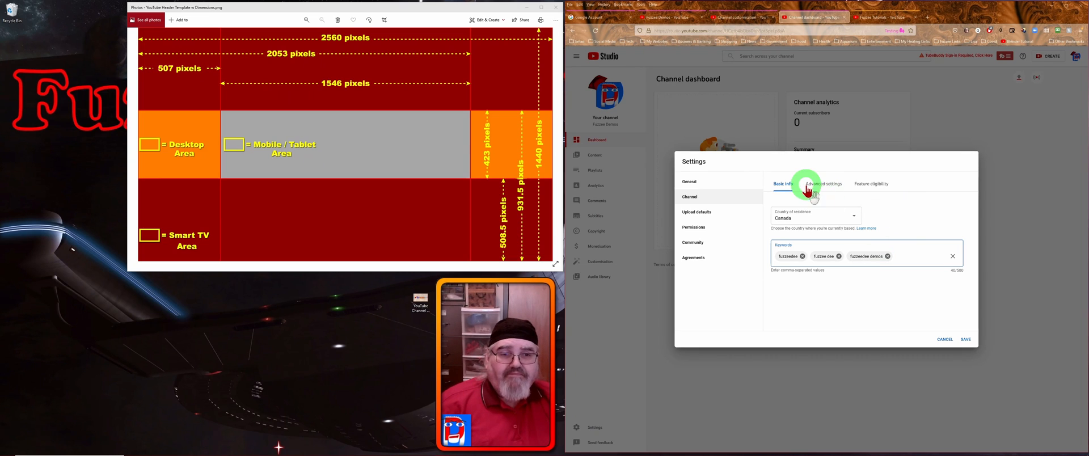
- Set the channel as not Made for Kids and enable "Don't show potentially inappropriate words" for automatic captions in the advanced channel settings
{"action": "left_click", "coordinate": [826, 187]}
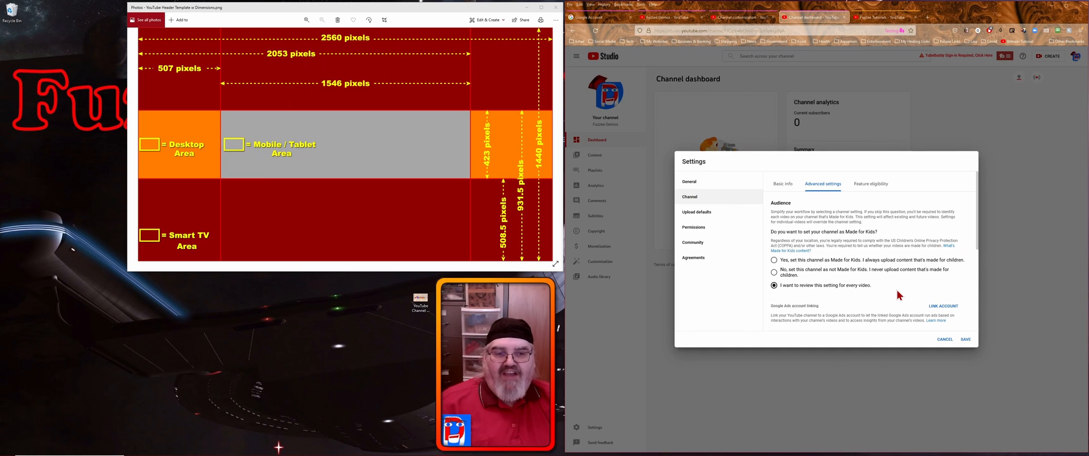
{"action": "left_click", "coordinate": [774, 272]}
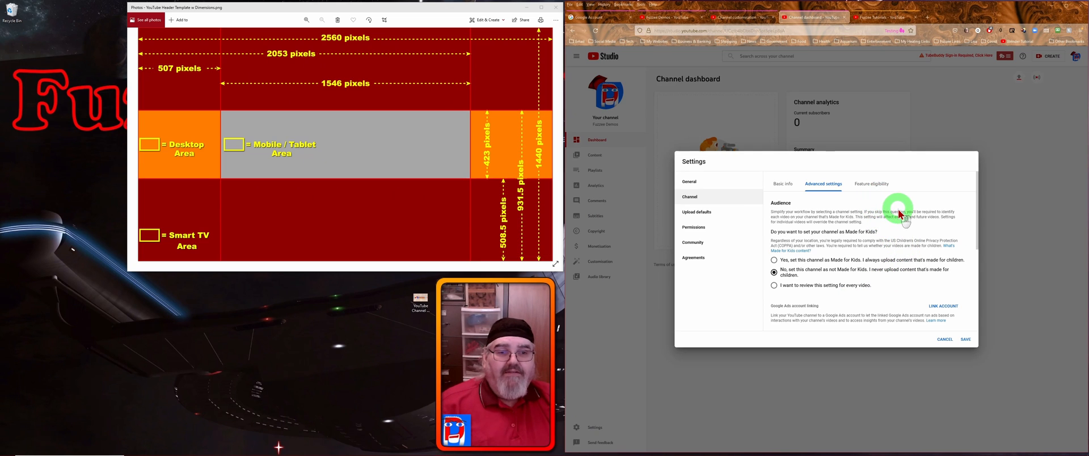
{"action": "scroll", "coordinate": [910, 260], "scroll_direction": "down", "scroll_amount": 1}
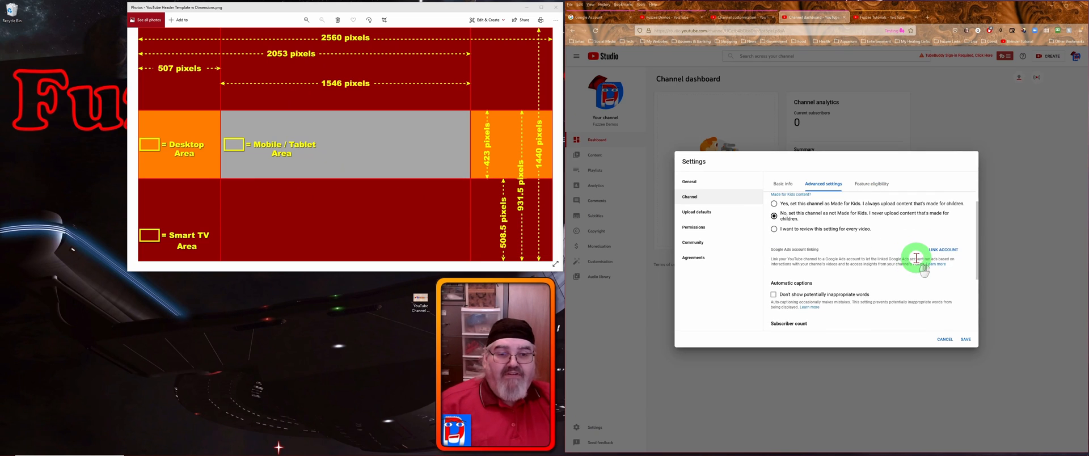
{"action": "scroll", "coordinate": [915, 257], "scroll_direction": "down", "scroll_amount": 1}
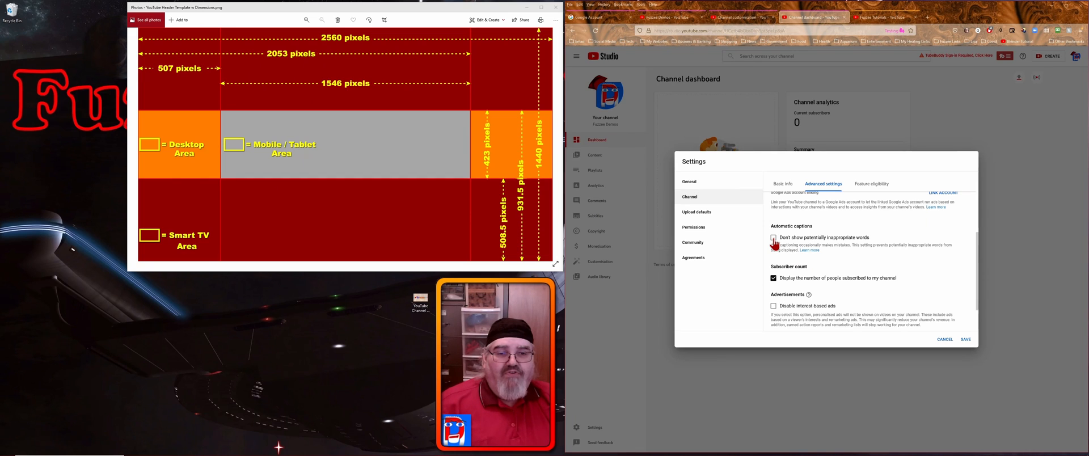
{"action": "left_click", "coordinate": [774, 238]}
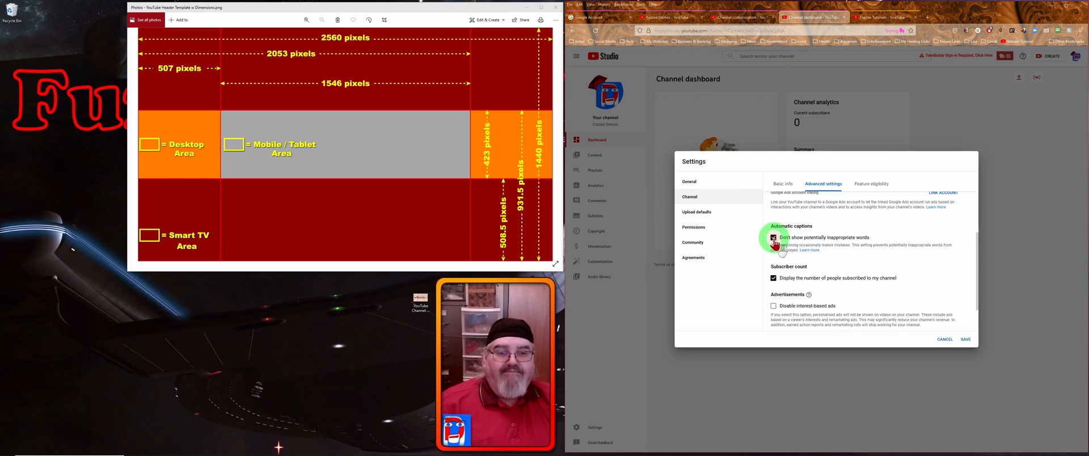
- Disable displaying the number of people subscribed to the channel, and check the channel's feature eligibility
{"action": "scroll", "coordinate": [898, 267], "scroll_direction": "down", "scroll_amount": 2}
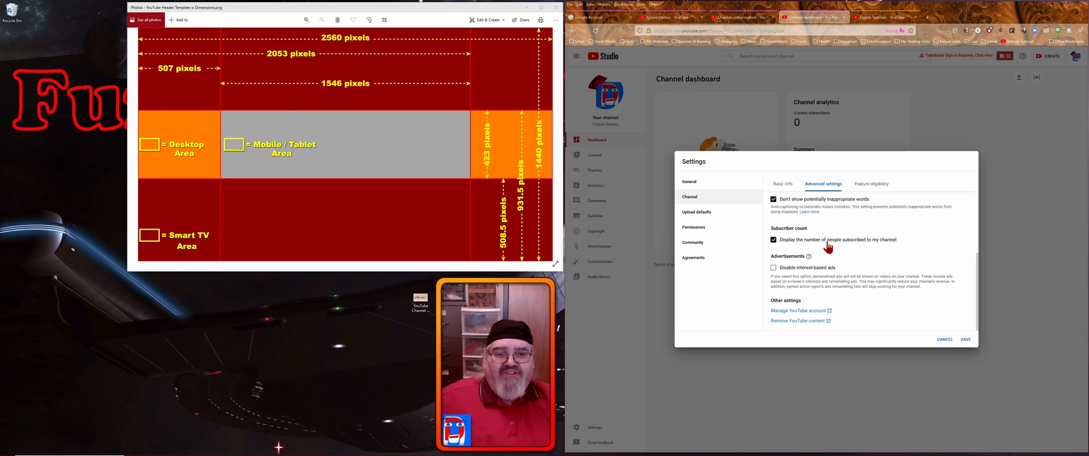
{"action": "left_click", "coordinate": [774, 239]}
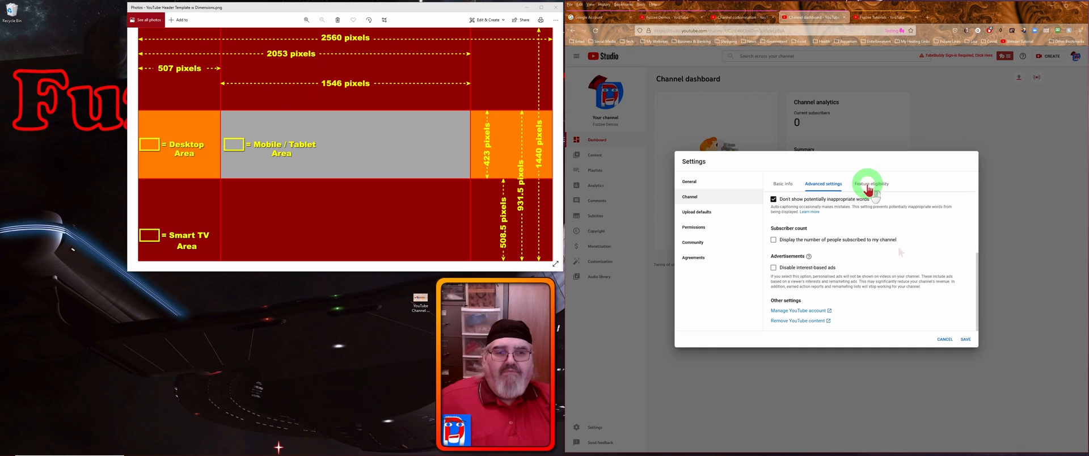
{"action": "left_click", "coordinate": [869, 186]}
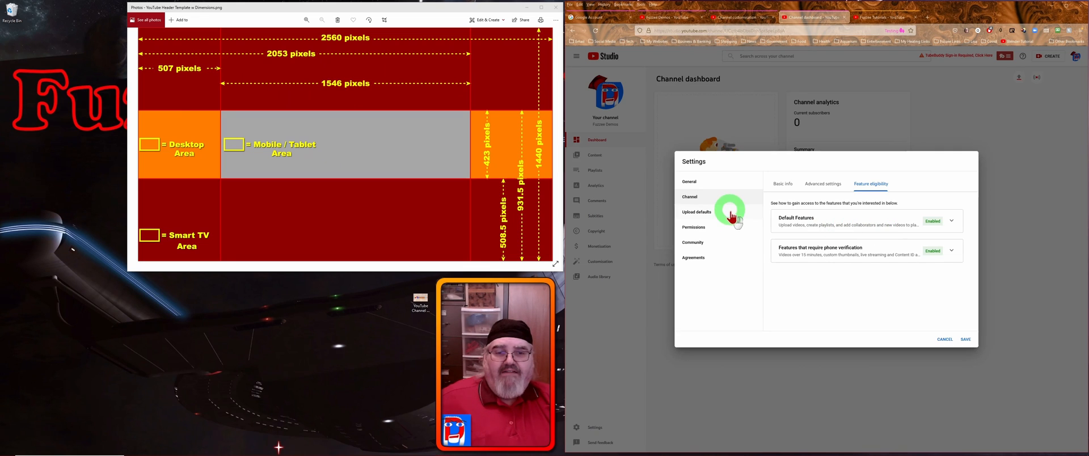
{"action": "left_click", "coordinate": [703, 215]}
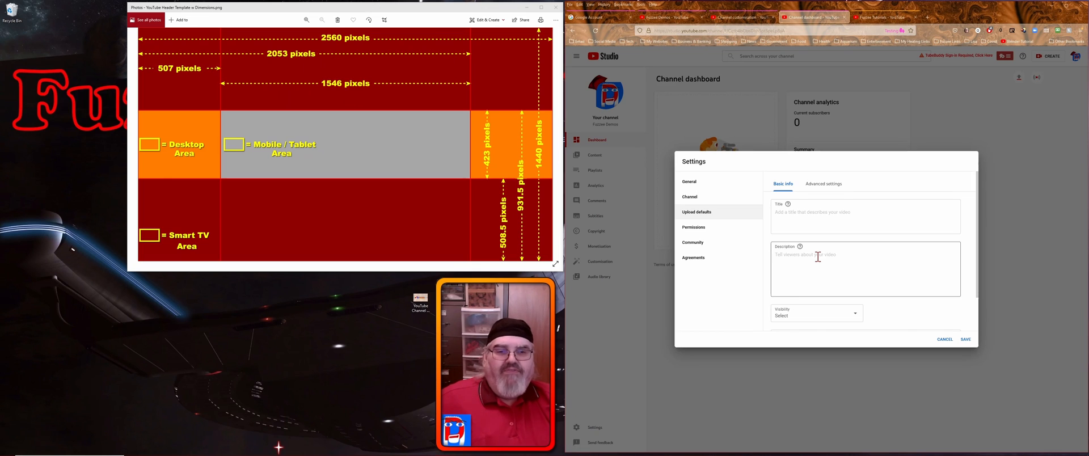
{"action": "left_click", "coordinate": [797, 264]}
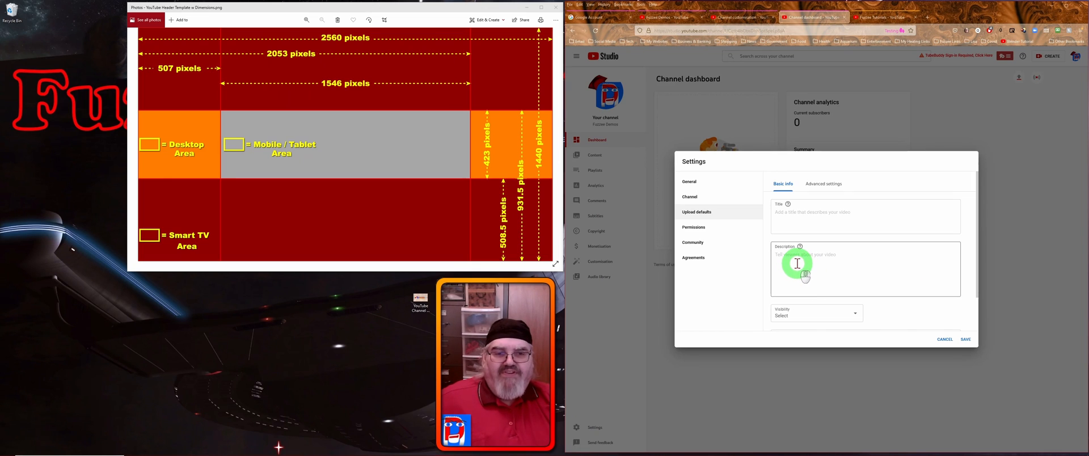
{"action": "left_click", "coordinate": [866, 277]}
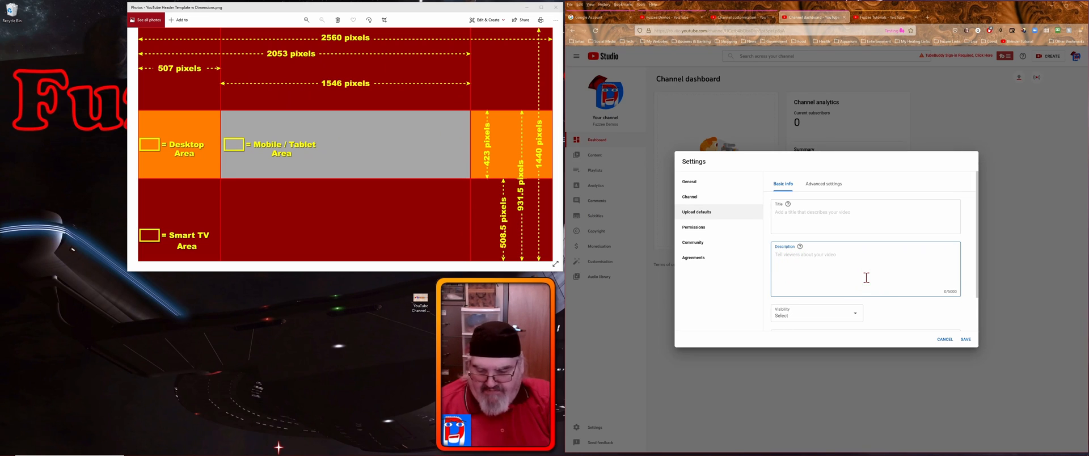
{"action": "type", "text": "-_______________________________"}
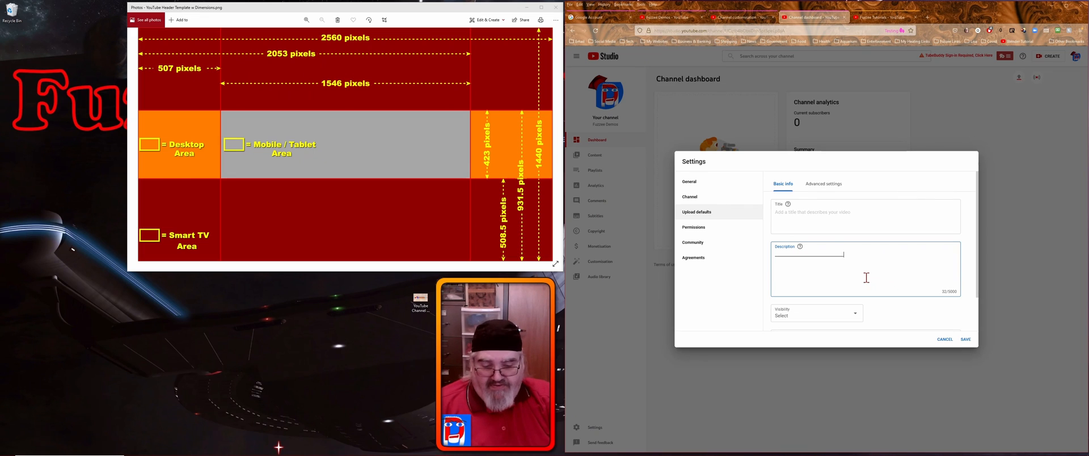
{"action": "key", "text": "Return"}
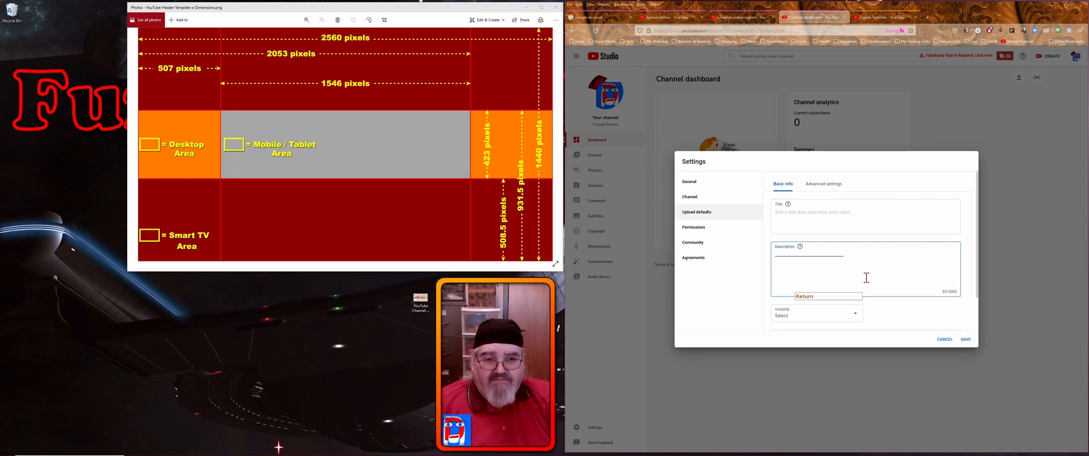
{"action": "type", "text": "Check out my website: https://www."}
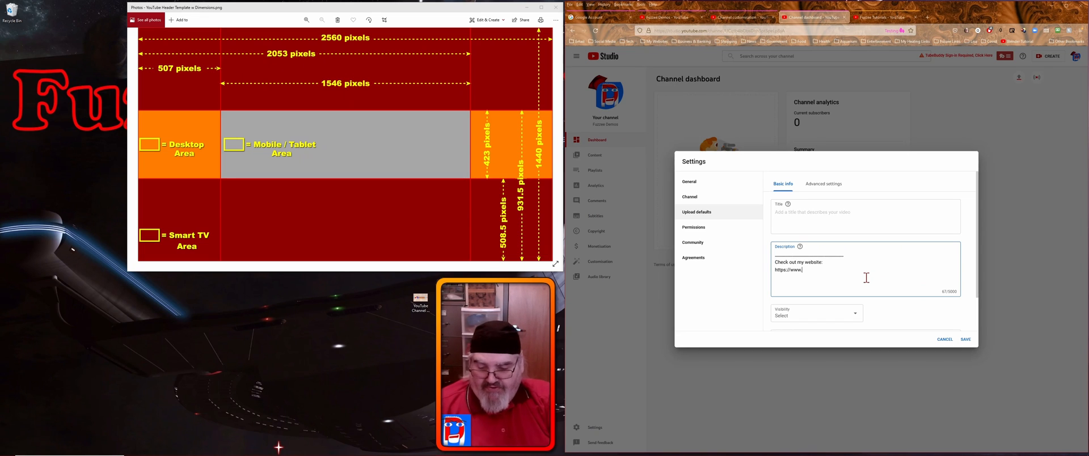
{"action": "type", "text": "FuzzeeDee.ca"}
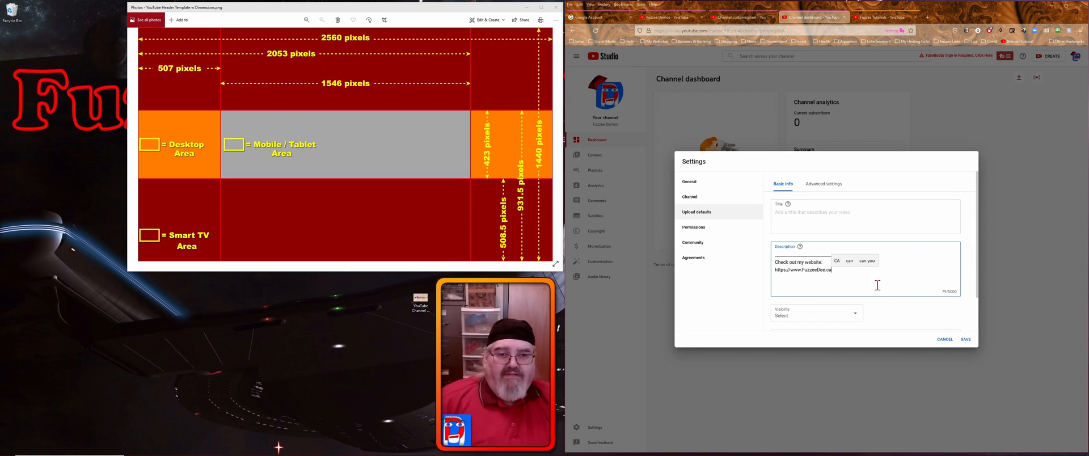
{"action": "left_click", "coordinate": [878, 285]}
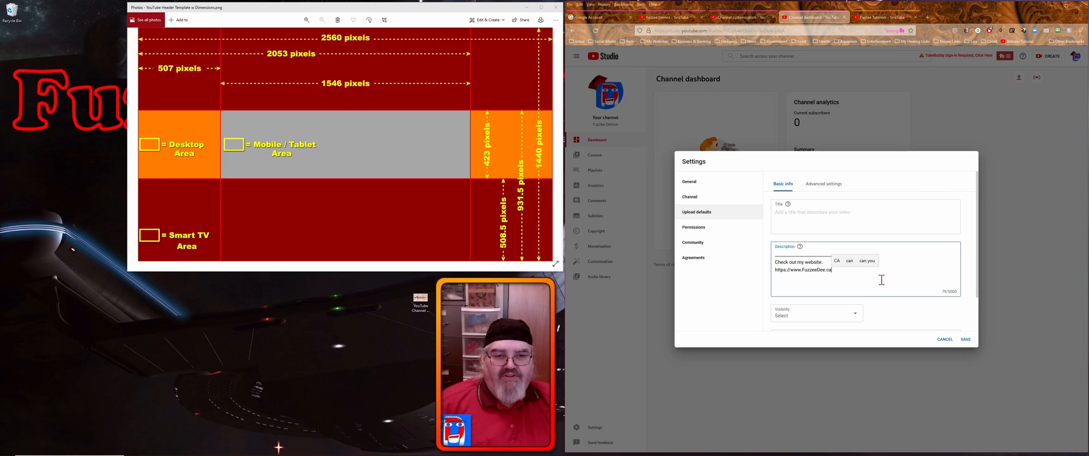
{"action": "left_click", "coordinate": [817, 215]}
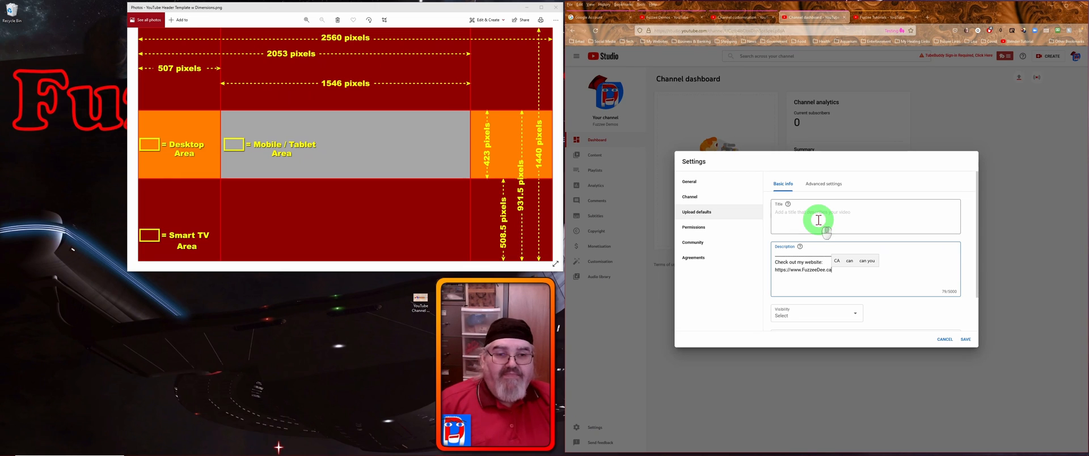
- Set the default visibility for uploads to Private, leaving the default title empty
{"action": "left_click", "coordinate": [886, 221]}
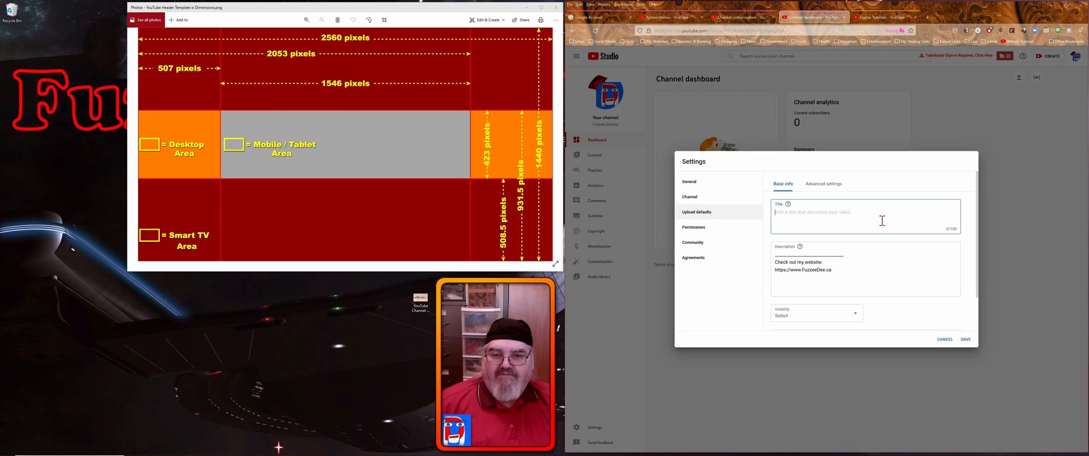
{"action": "left_click", "coordinate": [880, 311]}
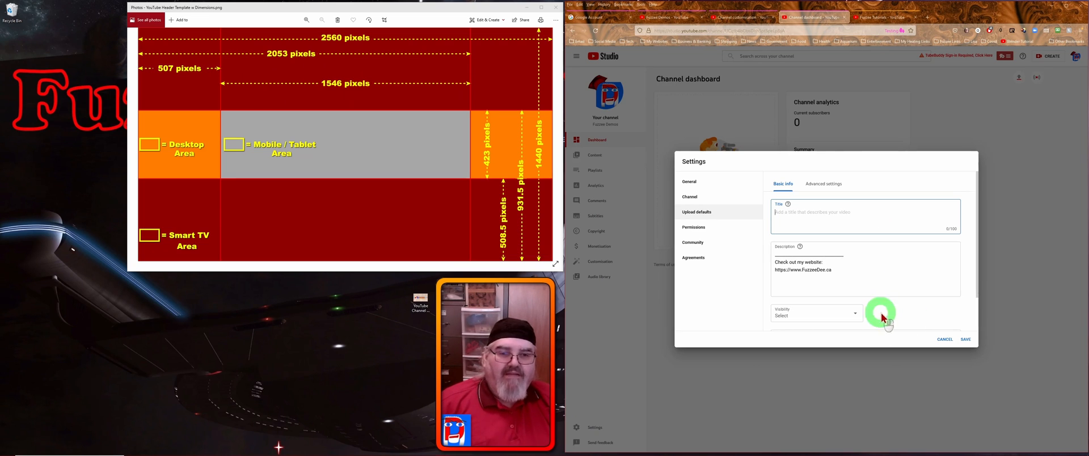
{"action": "scroll", "coordinate": [861, 265], "scroll_direction": "down", "scroll_amount": 1}
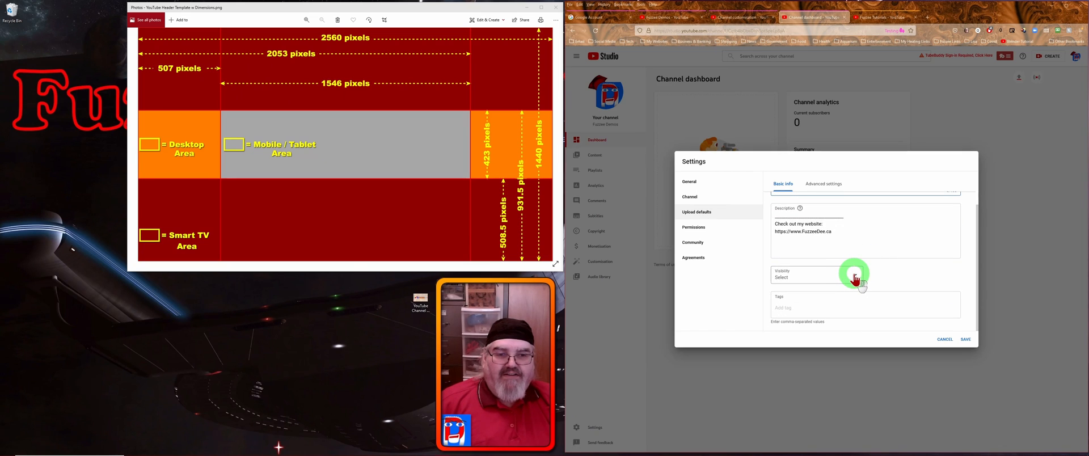
{"action": "left_click", "coordinate": [855, 276]}
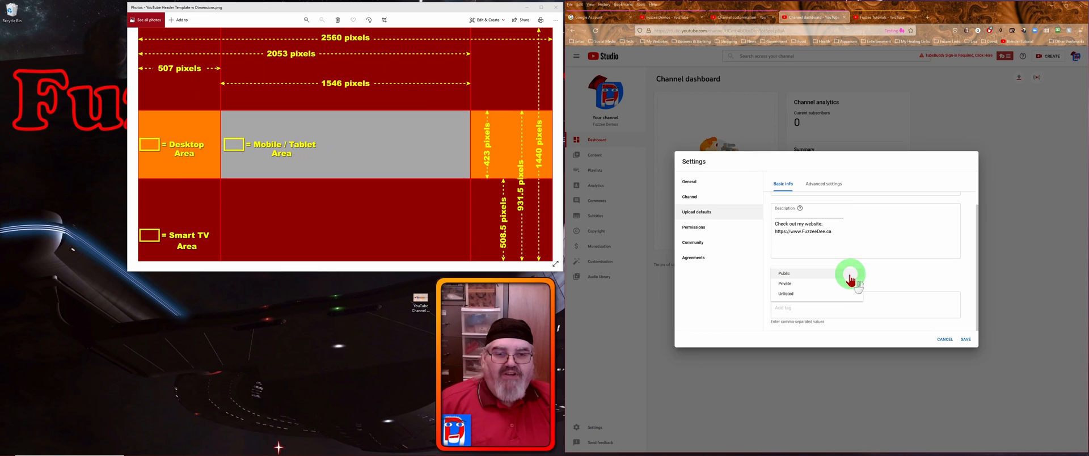
{"action": "left_click", "coordinate": [792, 287]}
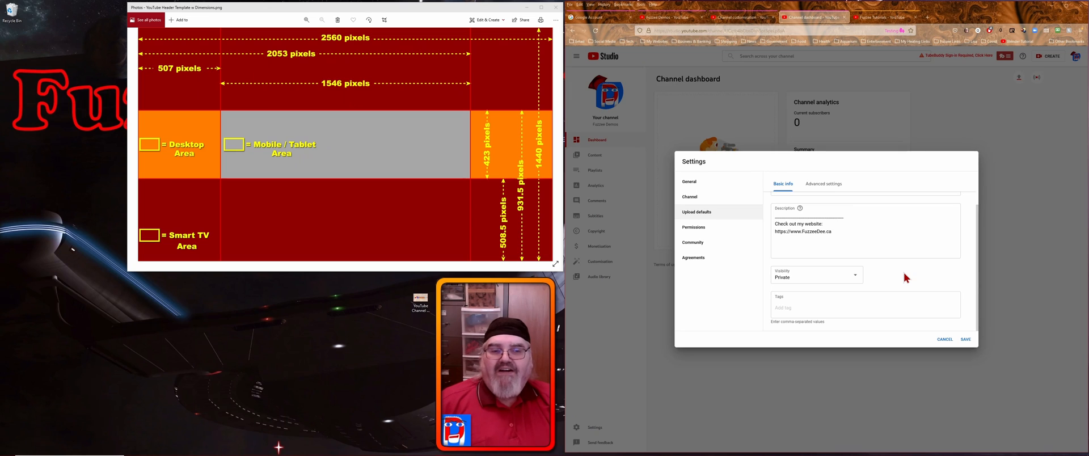
- Add the default upload tags "fuzzeedee", "fuzzee tutorials" and "fuzzee demos"
{"action": "left_click", "coordinate": [789, 305]}
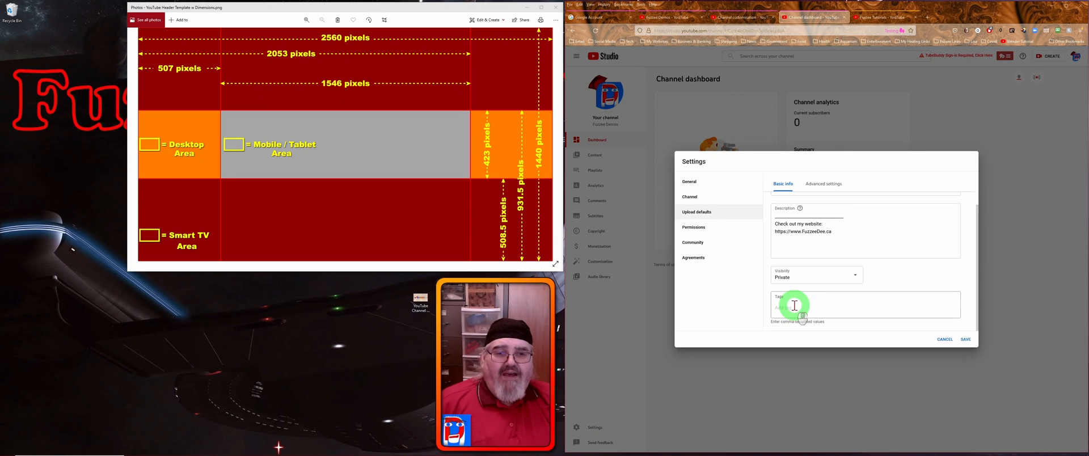
{"action": "left_click", "coordinate": [894, 315]}
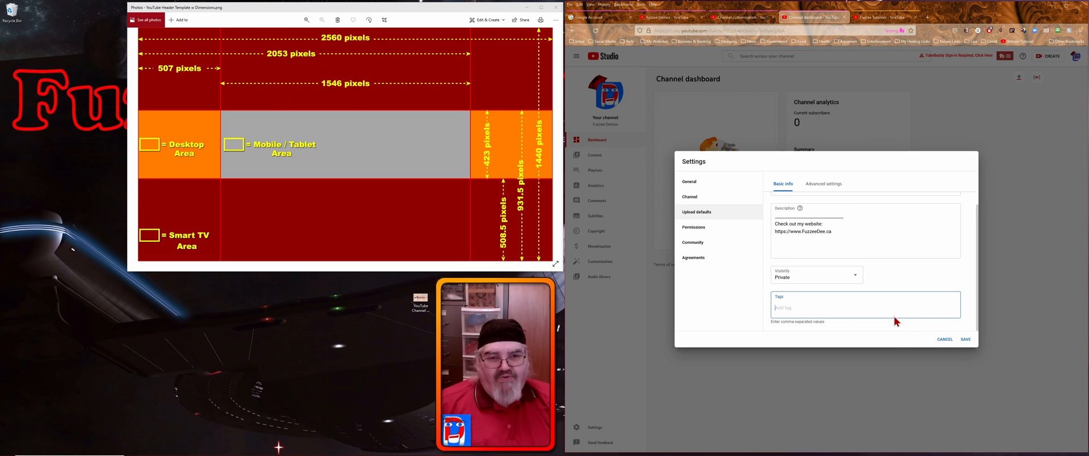
{"action": "left_click", "coordinate": [804, 307]}
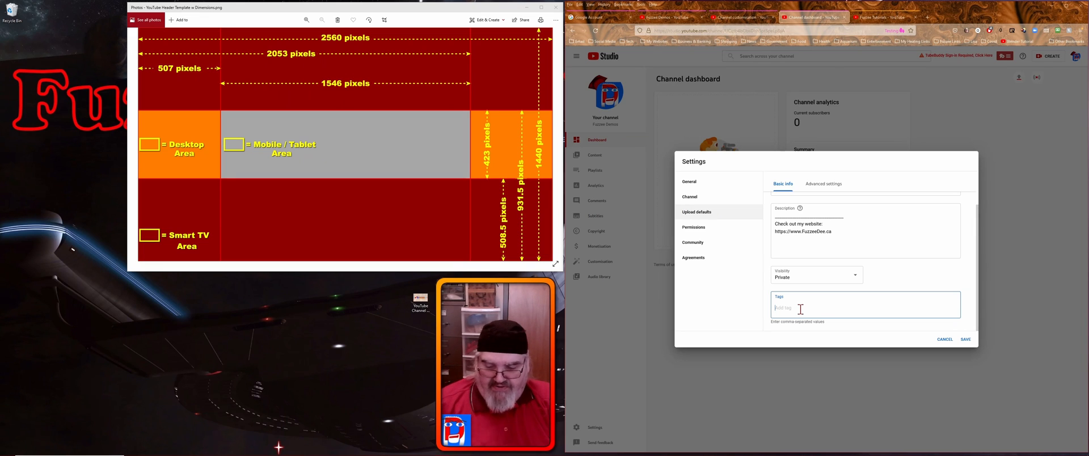
{"action": "type", "text": "fuzzee"}
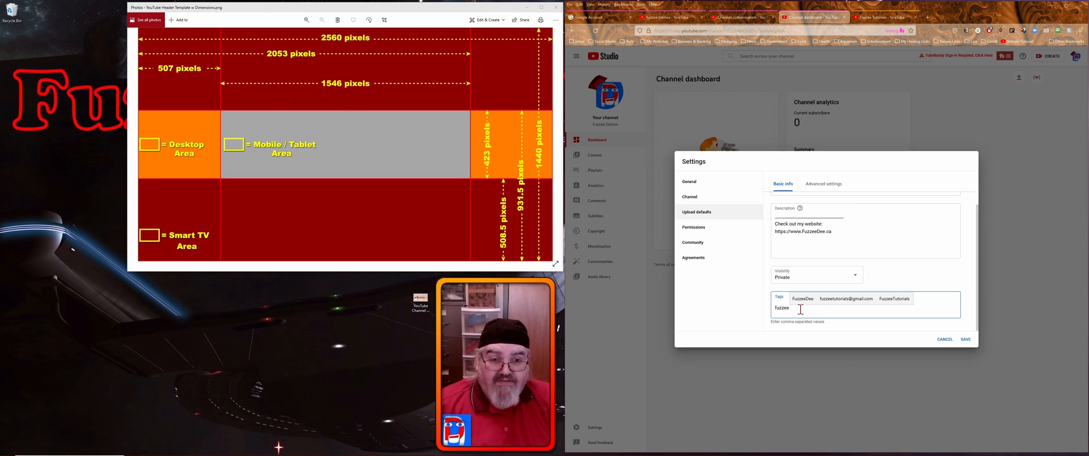
{"action": "type", "text": "dee"}
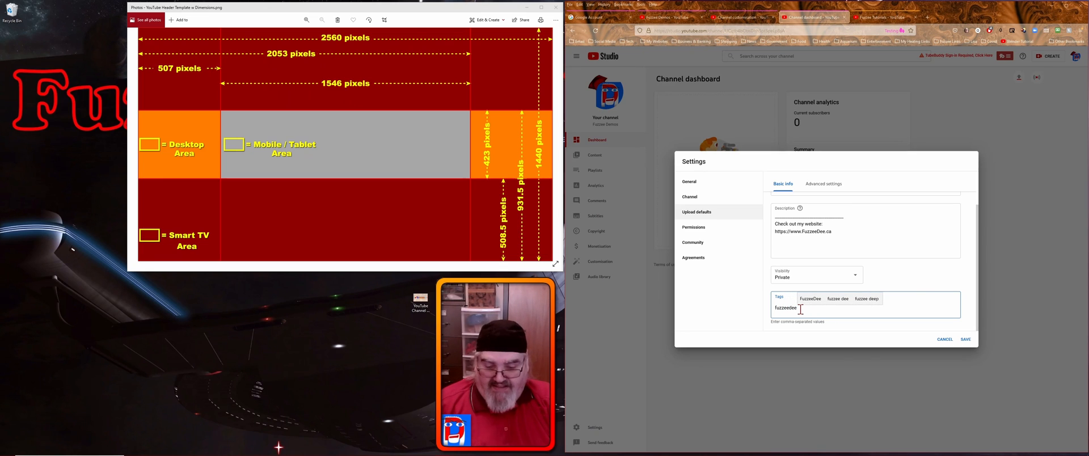
{"action": "type", "text": ","}
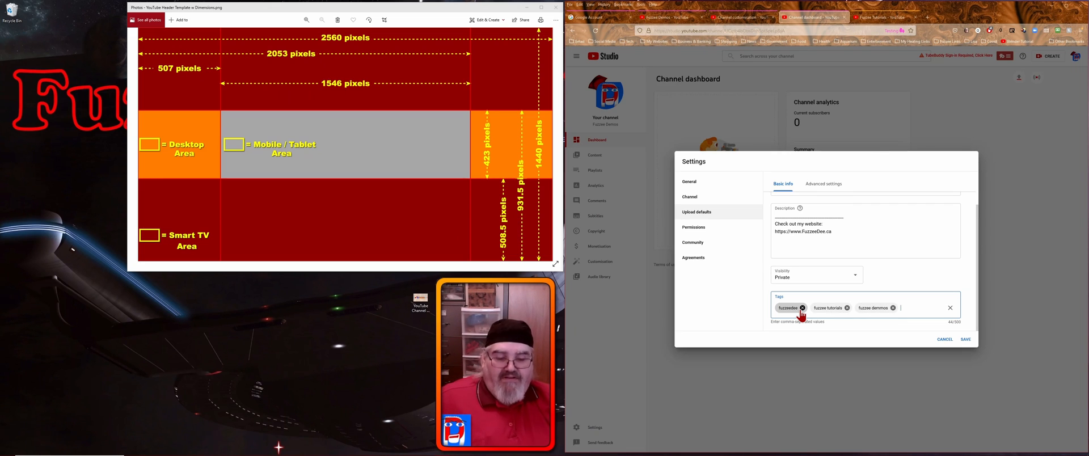
{"action": "left_click", "coordinate": [876, 308]}
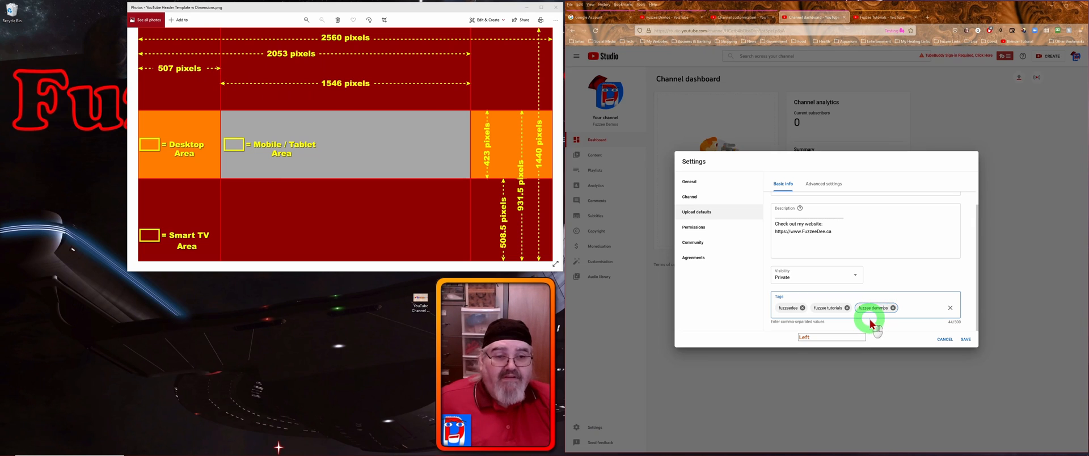
{"action": "key", "text": "BackSpace"}
{"action": "key", "text": "Right"}
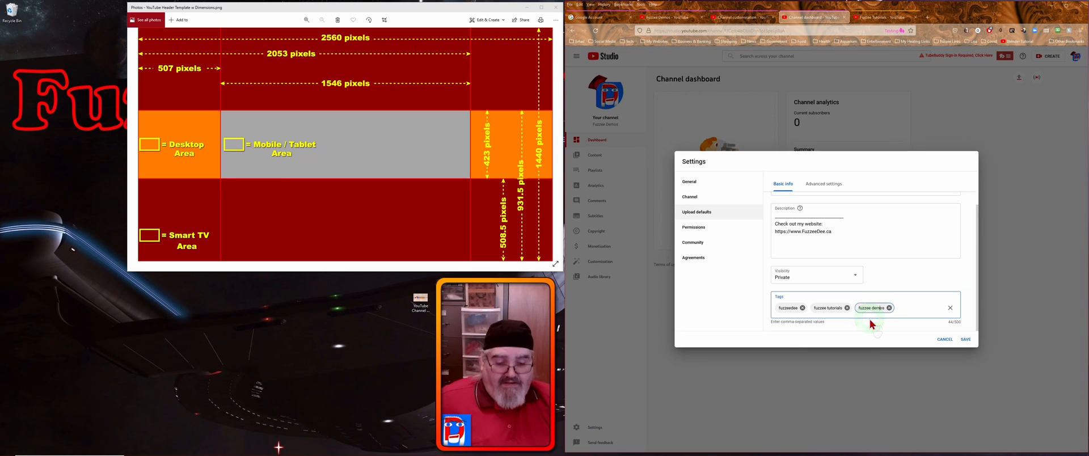
{"action": "left_click", "coordinate": [909, 308]}
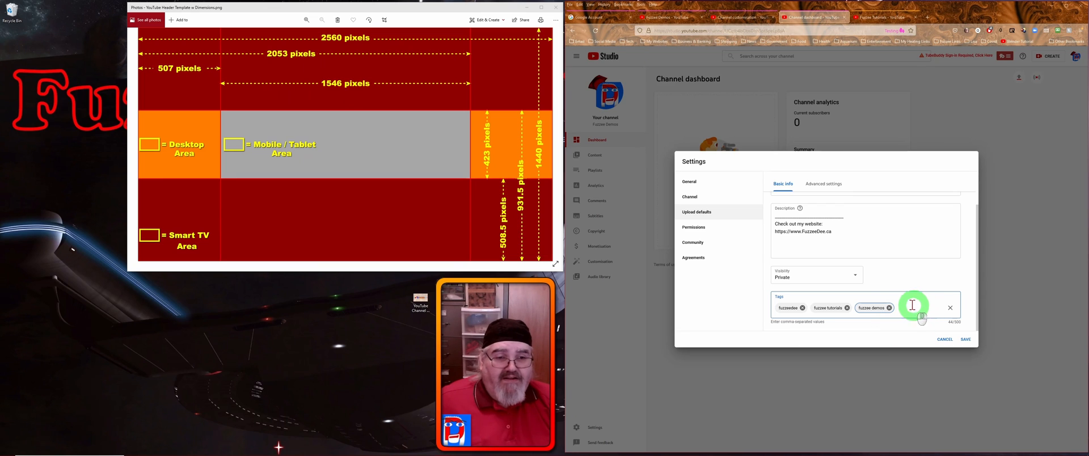
{"action": "left_click", "coordinate": [911, 307]}
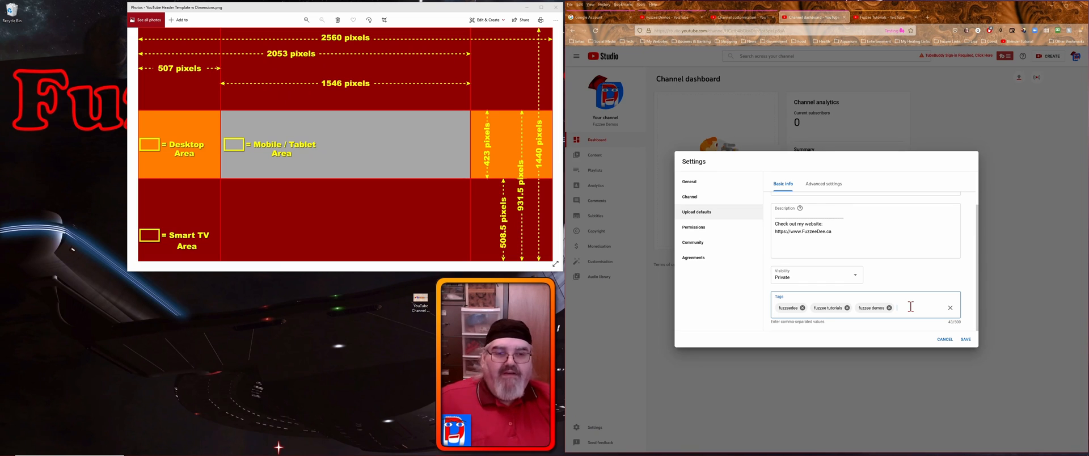
- In the advanced upload defaults, review the licence options and set the category to How-to and style
{"action": "left_click", "coordinate": [838, 183]}
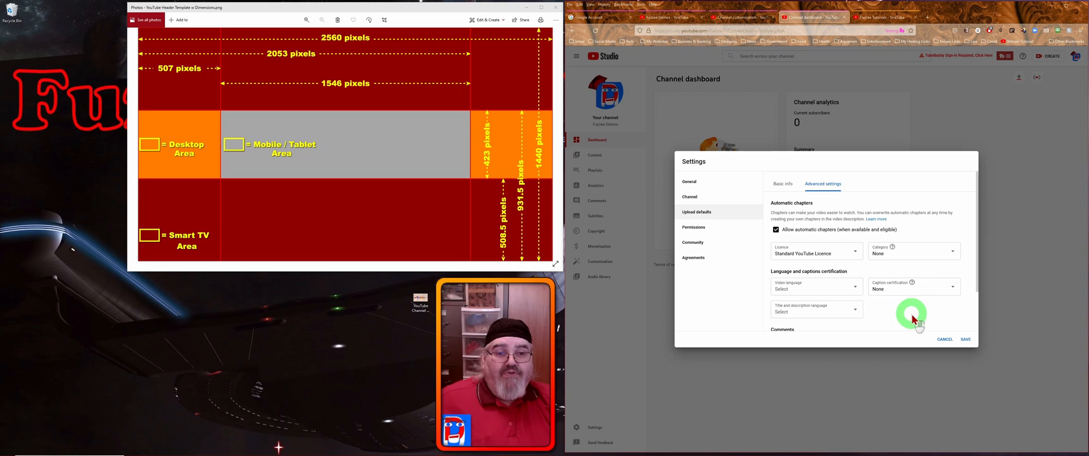
{"action": "left_click", "coordinate": [857, 254]}
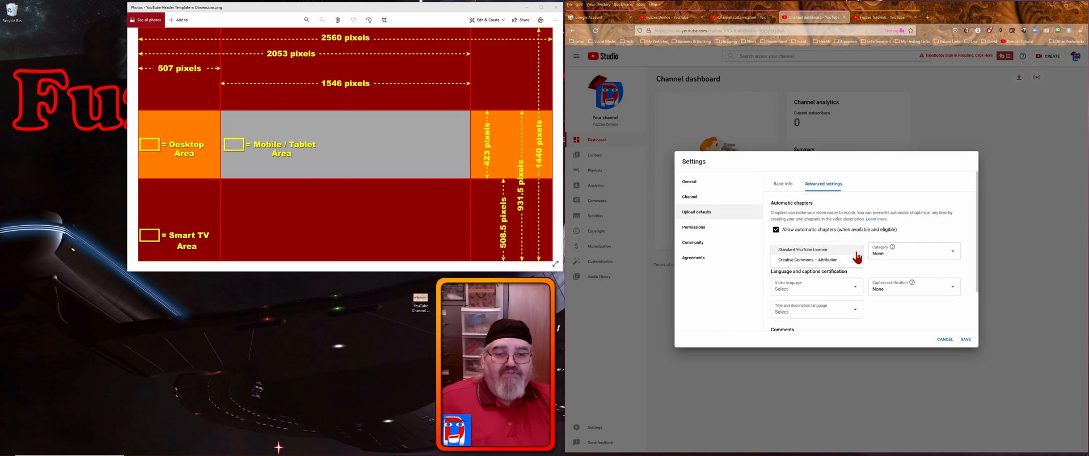
{"action": "left_click", "coordinate": [920, 230]}
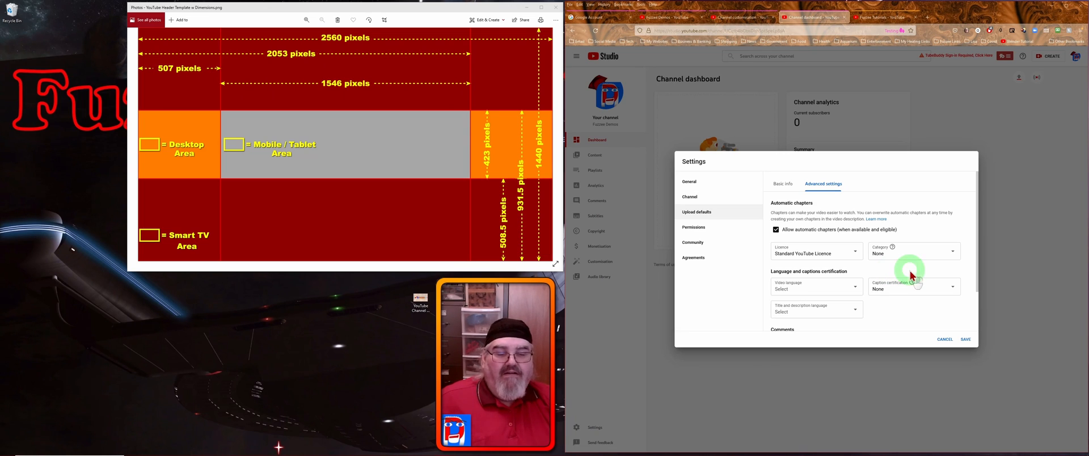
{"action": "left_click", "coordinate": [953, 253]}
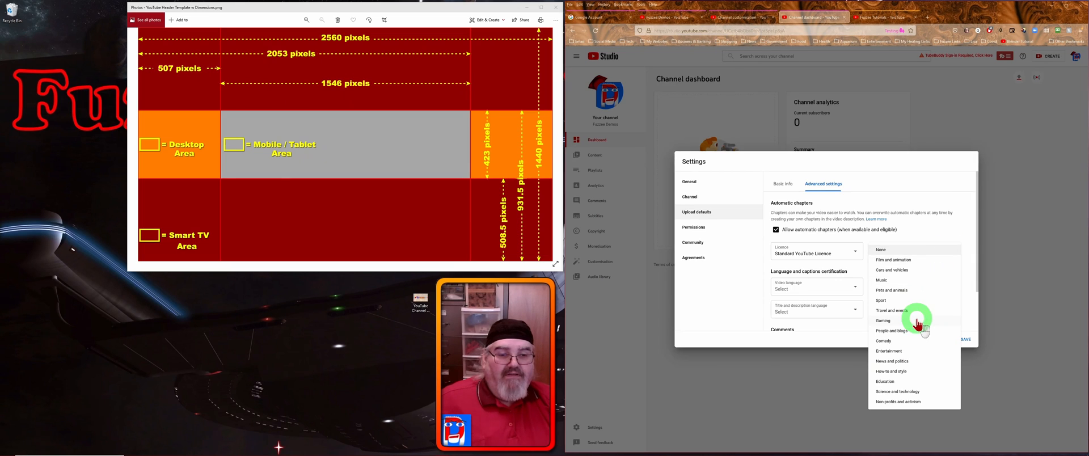
{"action": "left_click", "coordinate": [902, 372]}
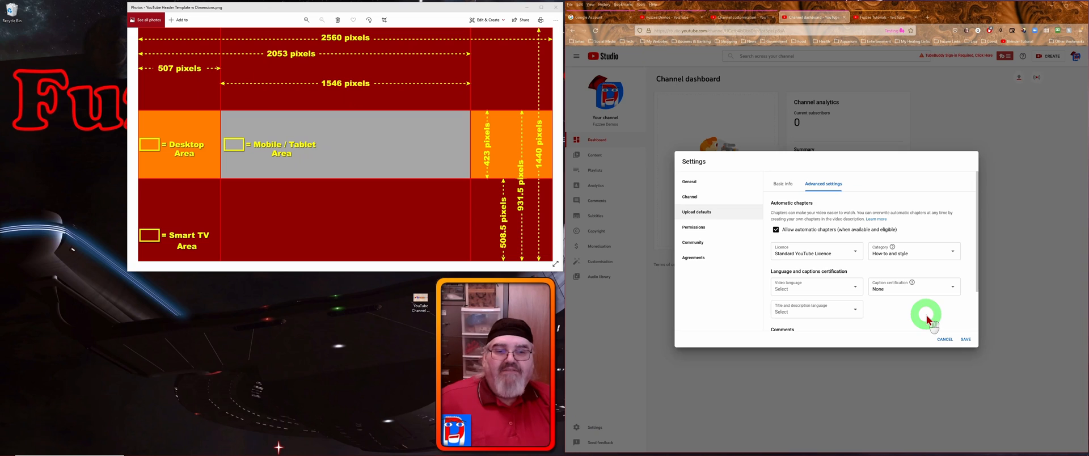
- Set the default video language to English (Canada)
{"action": "left_click", "coordinate": [857, 291]}
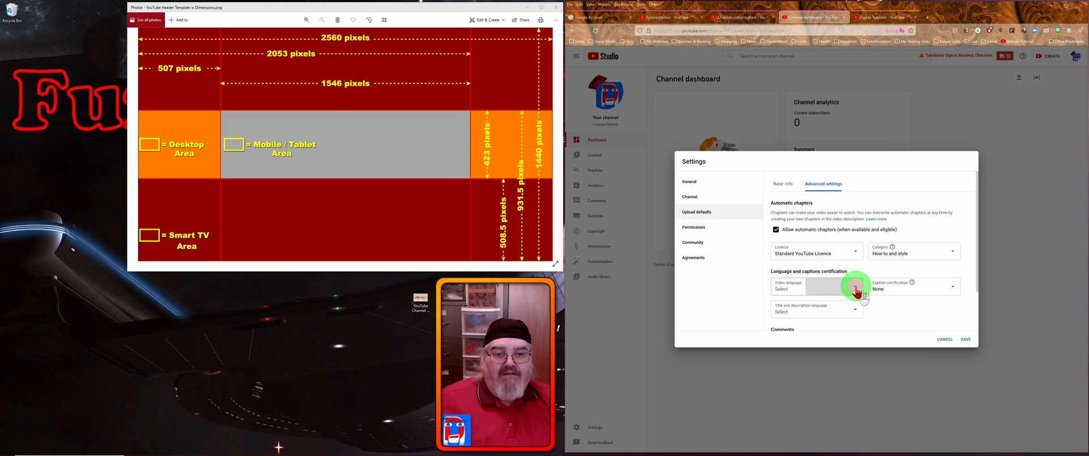
{"action": "scroll", "coordinate": [834, 181], "scroll_direction": "down", "scroll_amount": 3}
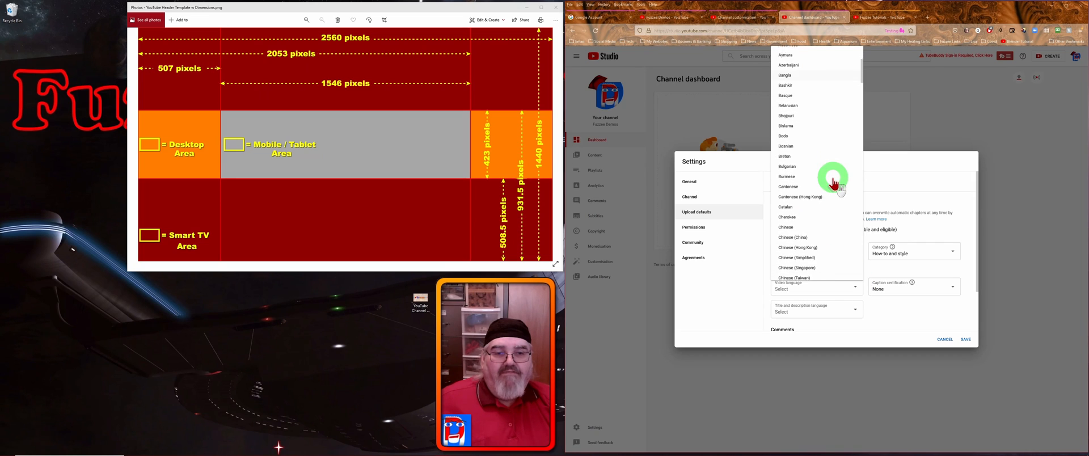
{"action": "scroll", "coordinate": [834, 183], "scroll_direction": "down", "scroll_amount": 6}
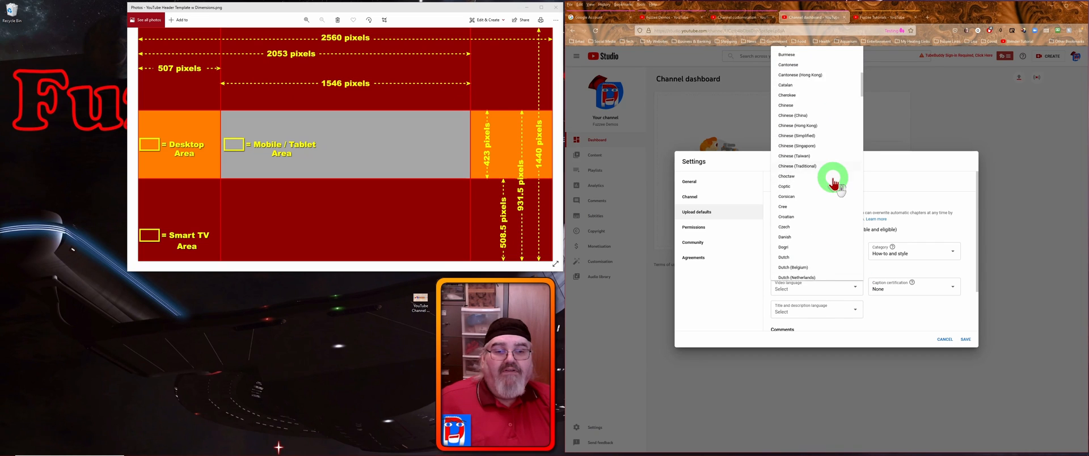
{"action": "scroll", "coordinate": [834, 183], "scroll_direction": "down", "scroll_amount": 3}
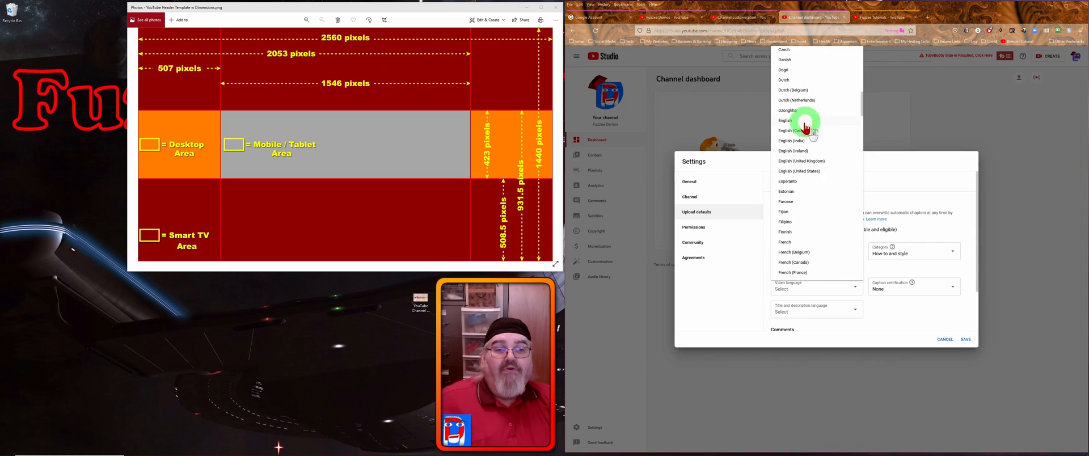
{"action": "left_click", "coordinate": [800, 134]}
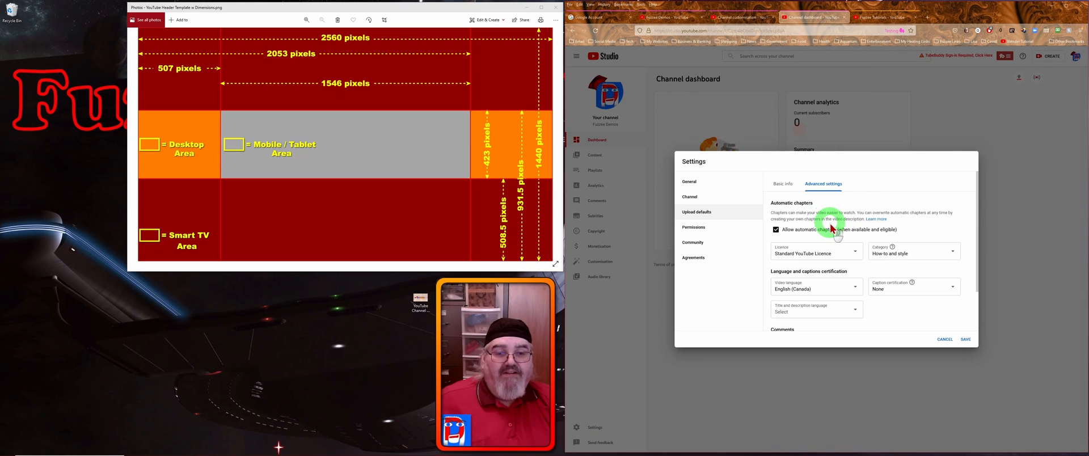
- Set the default title and description language to English (Canada)
{"action": "left_click", "coordinate": [856, 314]}
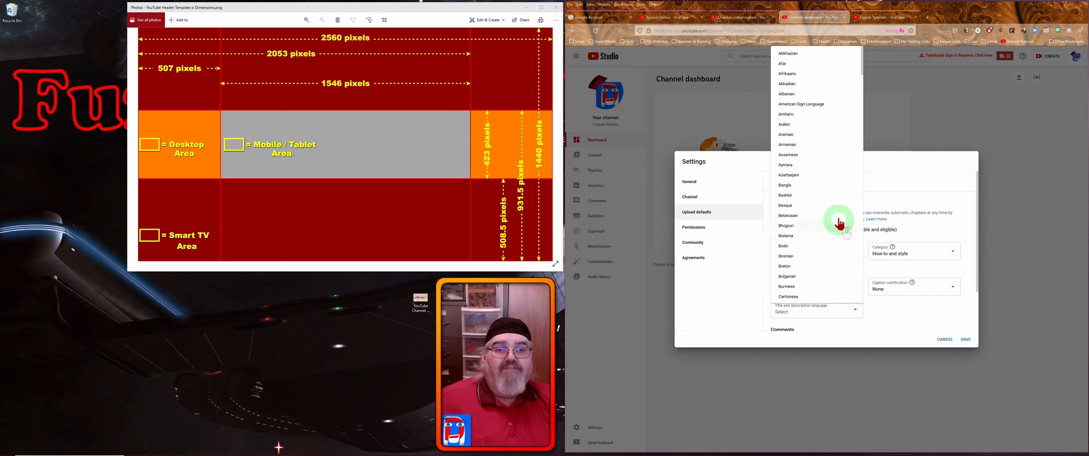
{"action": "scroll", "coordinate": [839, 221], "scroll_direction": "down", "scroll_amount": 5}
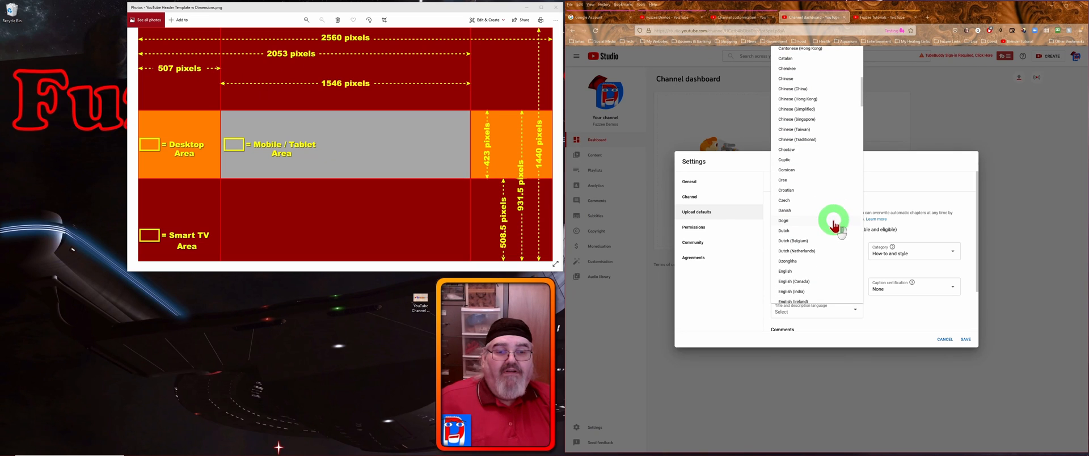
{"action": "scroll", "coordinate": [826, 225], "scroll_direction": "down", "scroll_amount": 3}
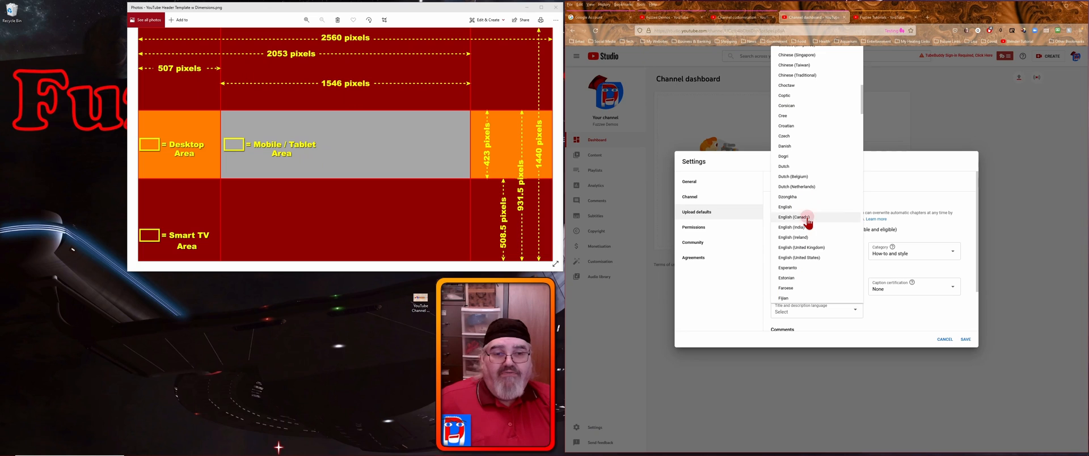
{"action": "left_click", "coordinate": [808, 220]}
{"action": "left_click", "coordinate": [901, 314]}
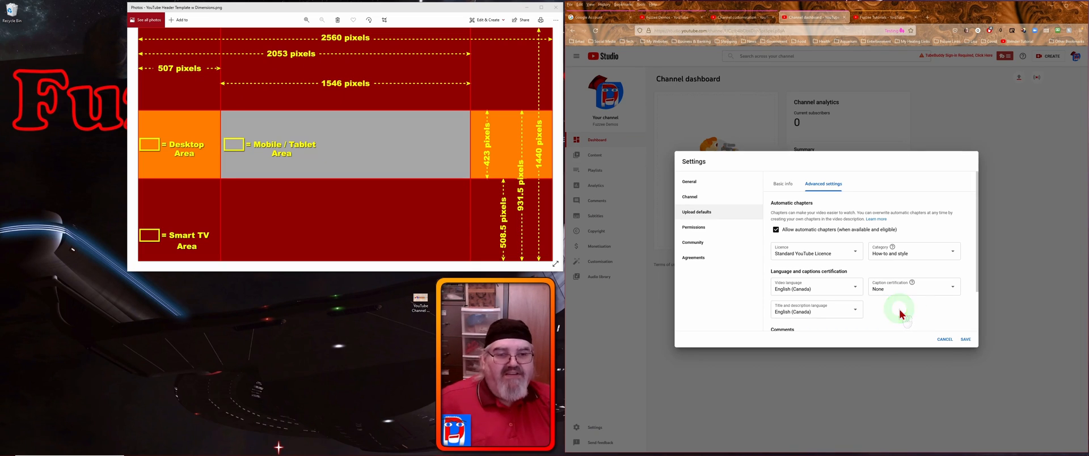
- Review the caption certification options and set the default comment visibility to "Hold potentially inappropriate comments for review"
{"action": "scroll", "coordinate": [888, 310], "scroll_direction": "down", "scroll_amount": 1}
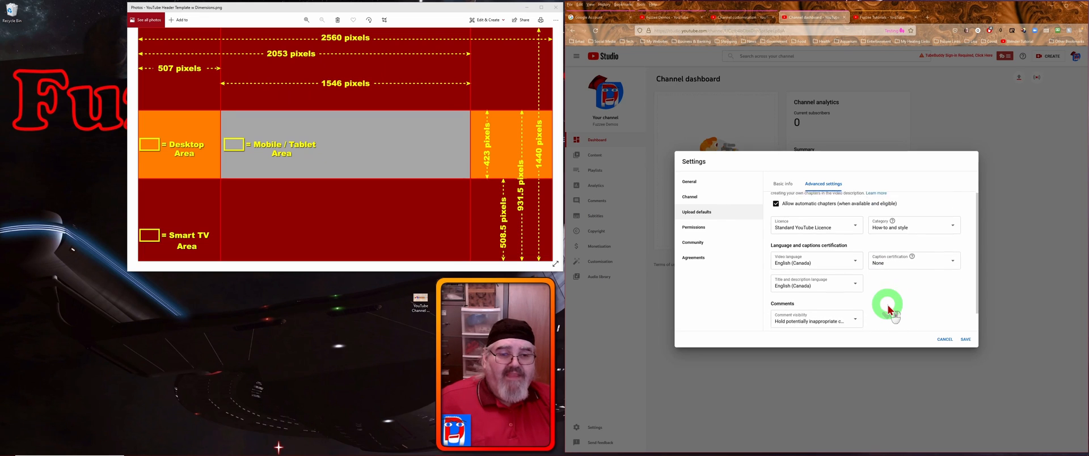
{"action": "left_click", "coordinate": [952, 260]}
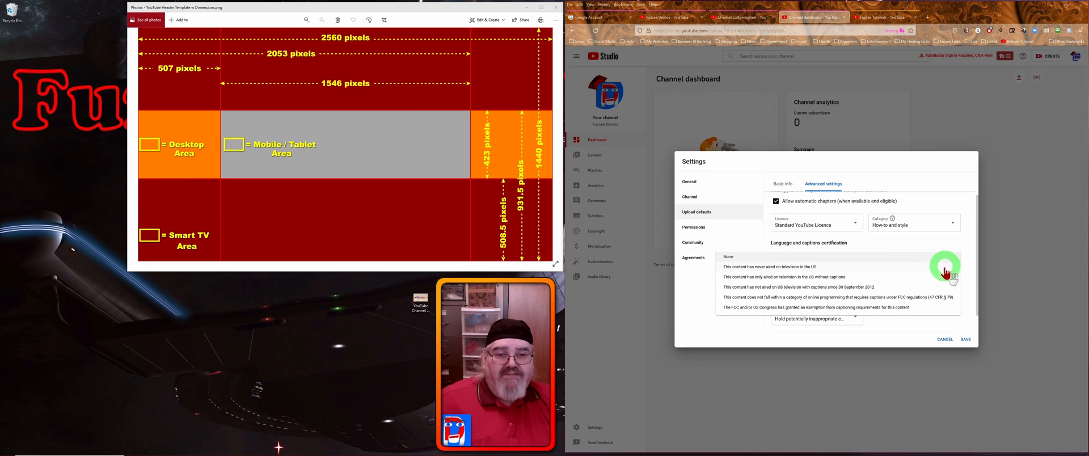
{"action": "left_click", "coordinate": [918, 244]}
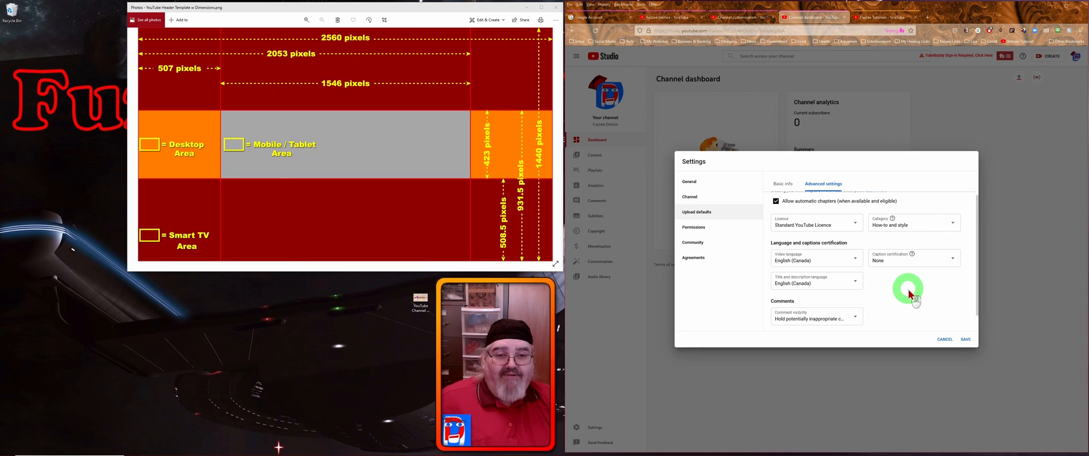
{"action": "scroll", "coordinate": [908, 291], "scroll_direction": "down", "scroll_amount": 1}
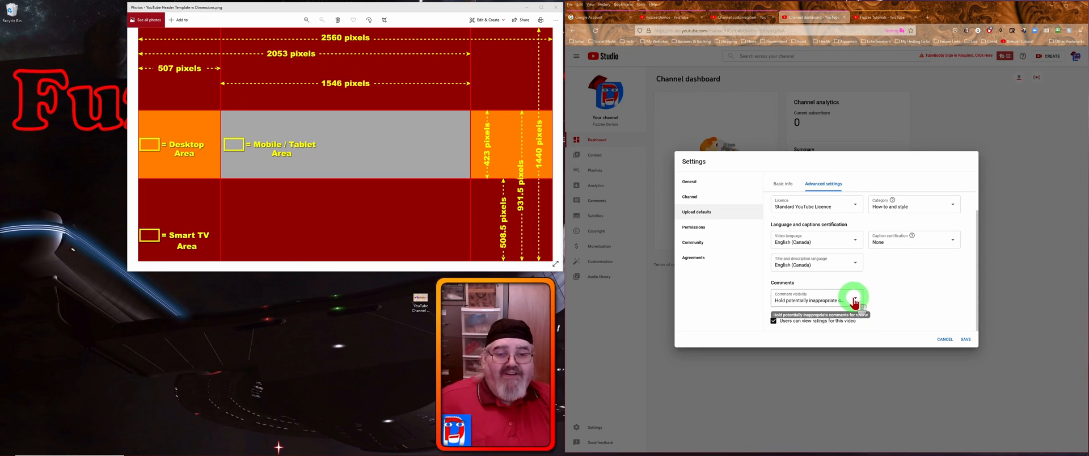
{"action": "left_click", "coordinate": [856, 301]}
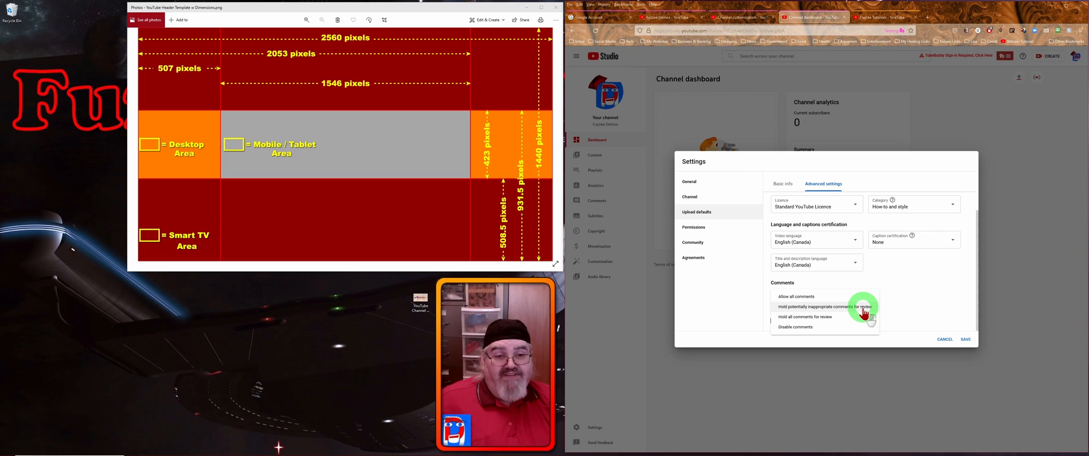
{"action": "left_click", "coordinate": [864, 310]}
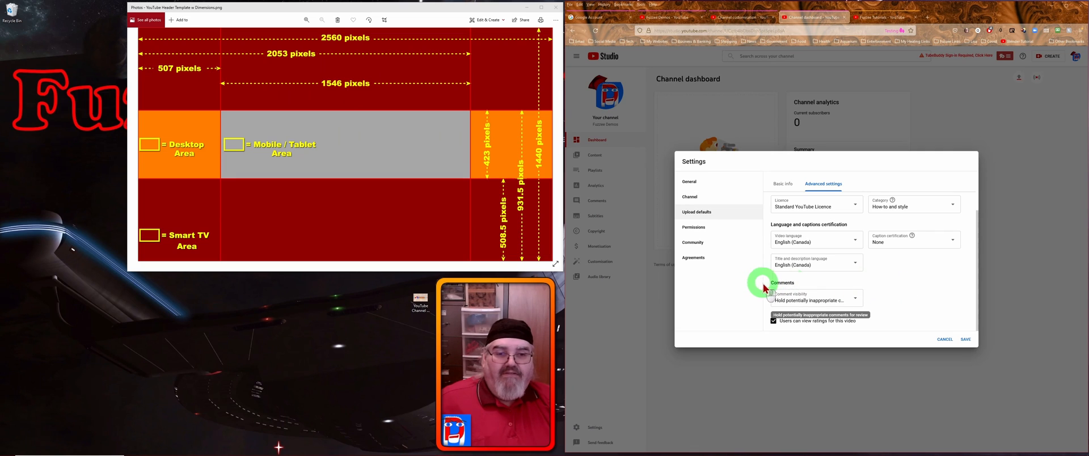
- Review the channel permissions in the settings, including the listed owner and the option to invite others
{"action": "left_click", "coordinate": [699, 230]}
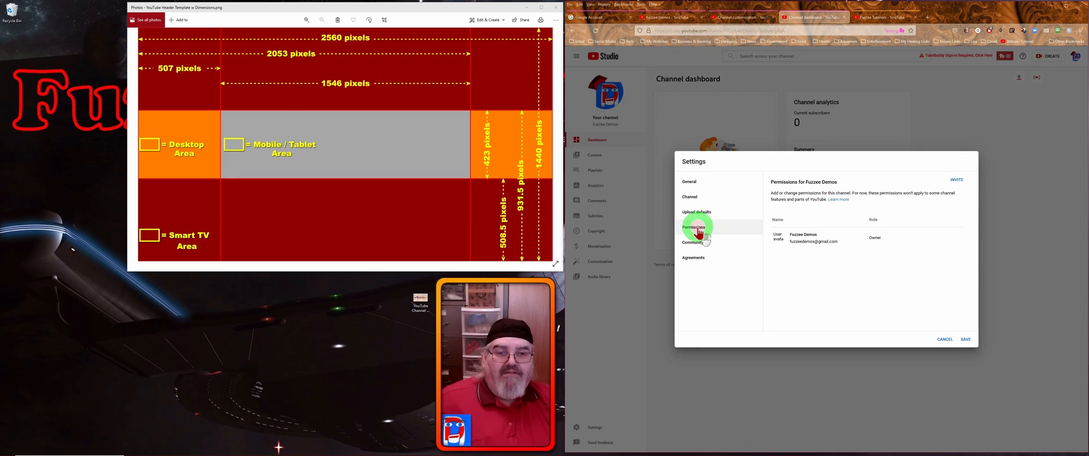
{"action": "left_click", "coordinate": [898, 282]}
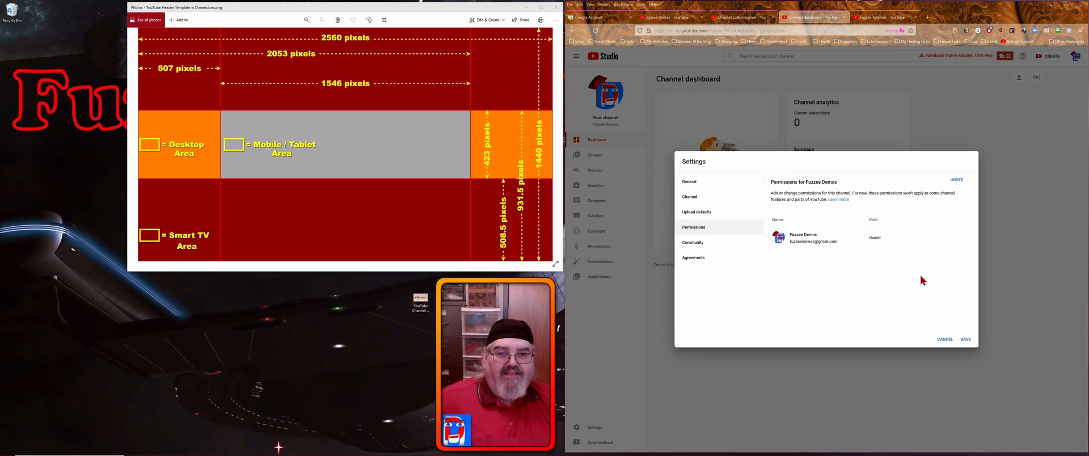
{"action": "left_click", "coordinate": [957, 179]}
{"action": "left_click", "coordinate": [890, 301]}
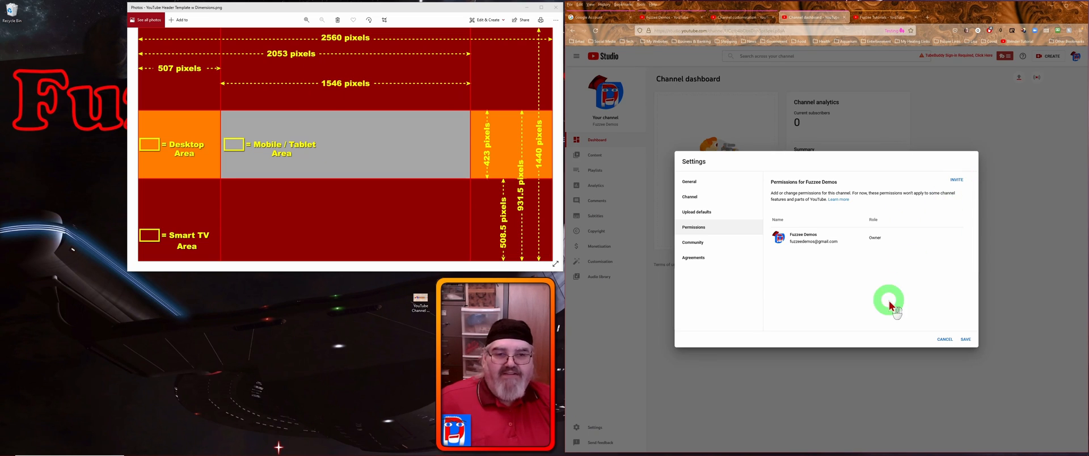
{"action": "left_click", "coordinate": [812, 296]}
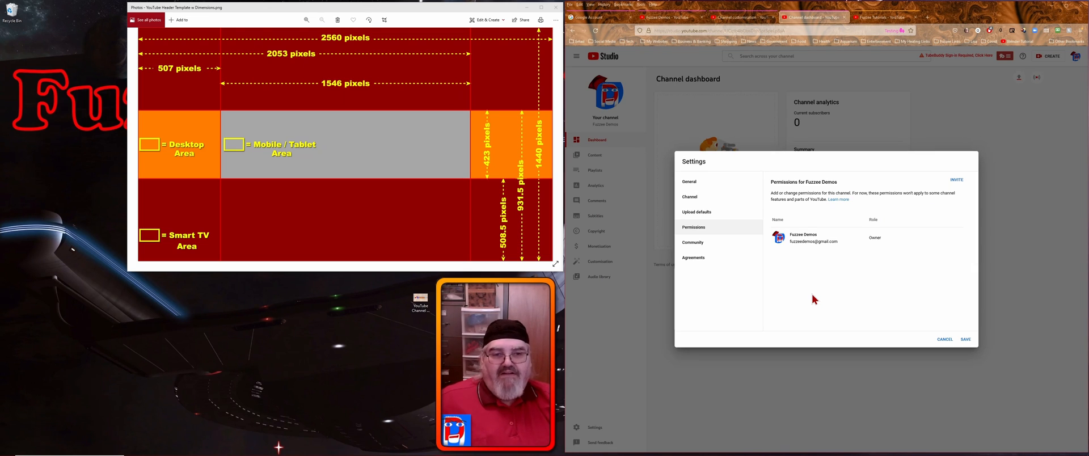
{"action": "left_click", "coordinate": [852, 256]}
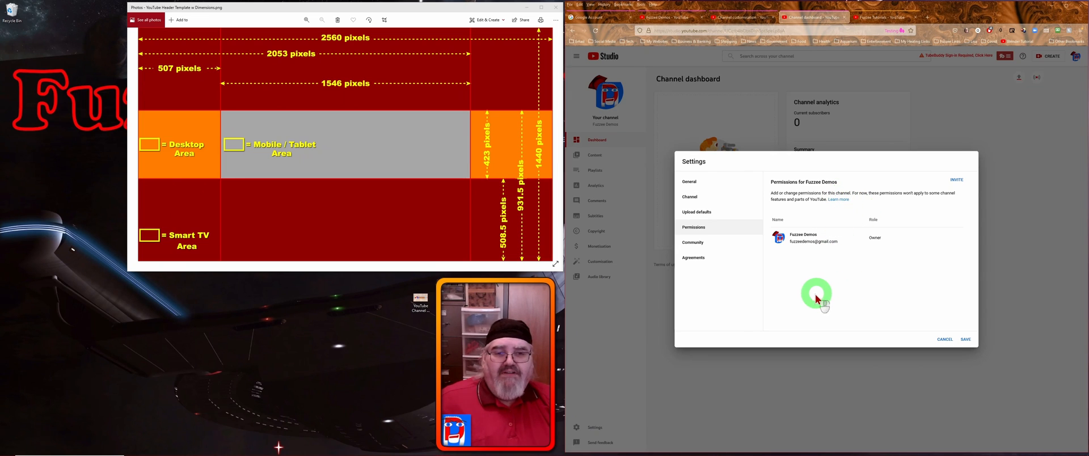
- Review the community automated filters for moderators, approved users, hidden users, blocked words and links
{"action": "left_click", "coordinate": [694, 243]}
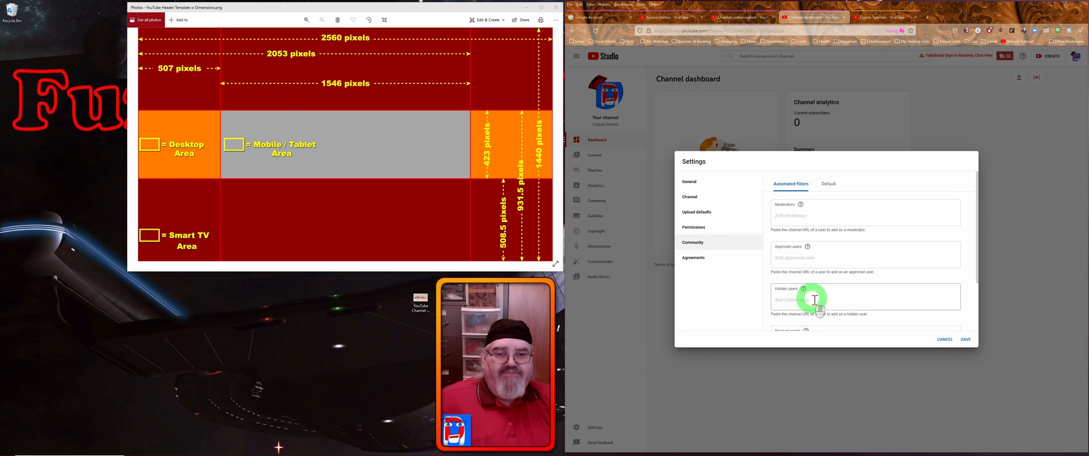
{"action": "scroll", "coordinate": [846, 286], "scroll_direction": "down", "scroll_amount": 2}
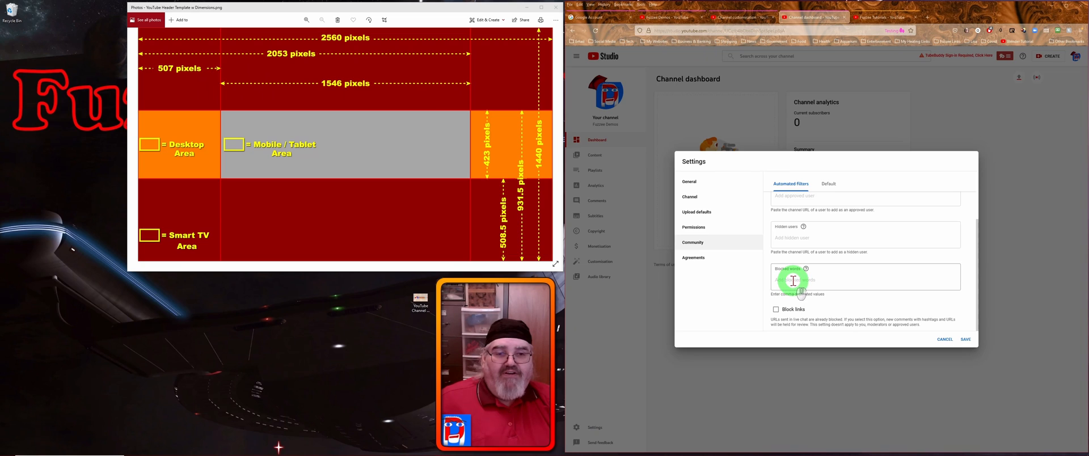
{"action": "left_click", "coordinate": [815, 280]}
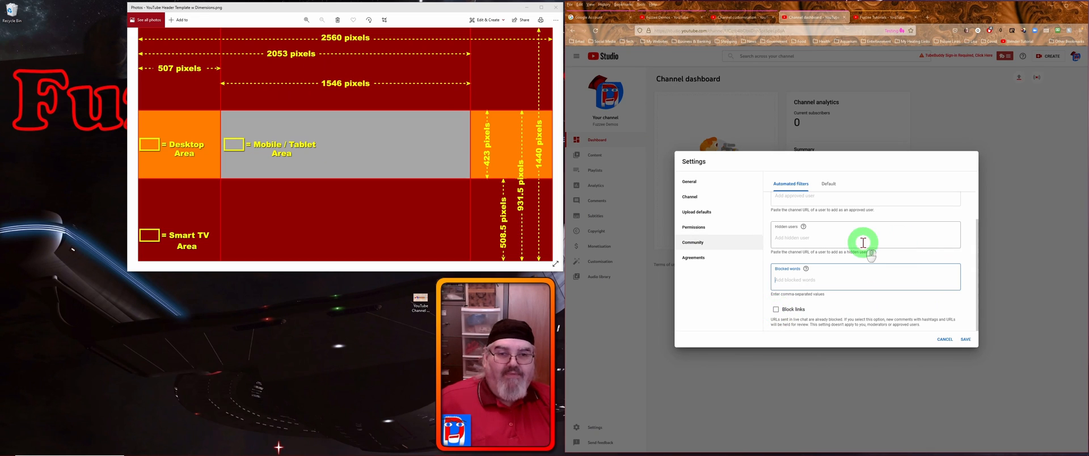
{"action": "scroll", "coordinate": [863, 243], "scroll_direction": "up", "scroll_amount": 2}
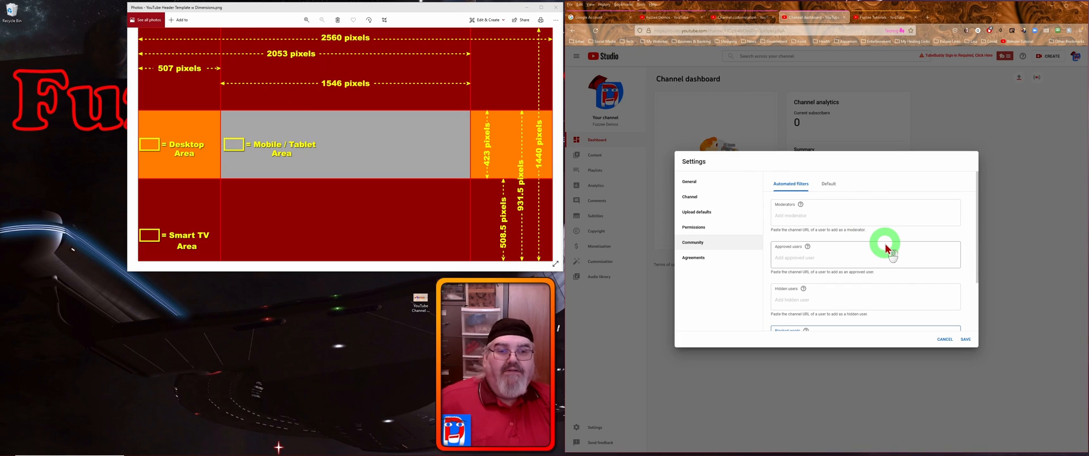
- In the community defaults, enable holding potentially inappropriate live chat messages for review, and save the channel settings
{"action": "left_click", "coordinate": [829, 185]}
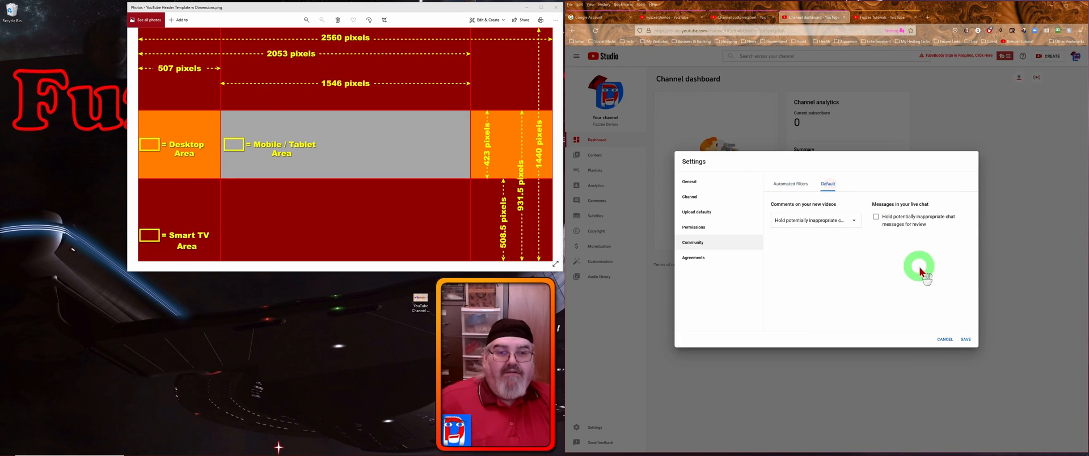
{"action": "left_click", "coordinate": [876, 217]}
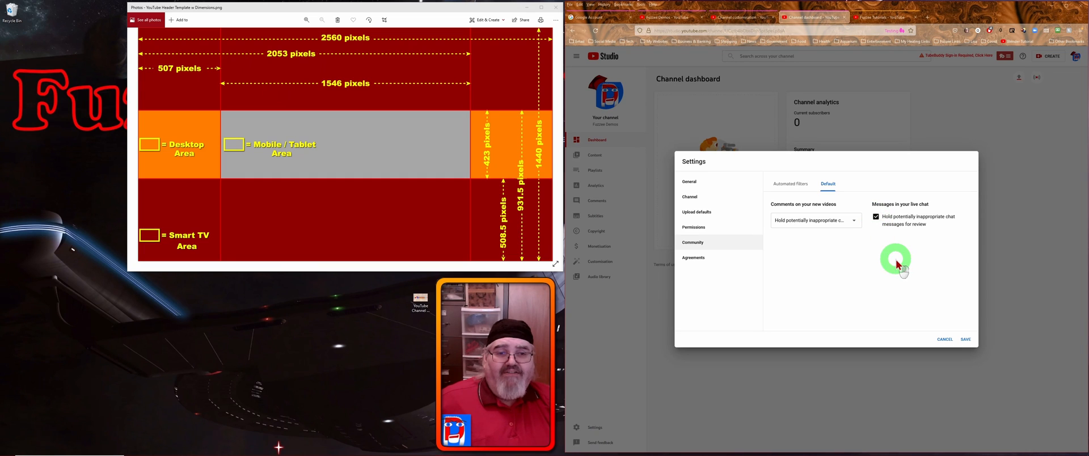
{"action": "left_click", "coordinate": [966, 341]}
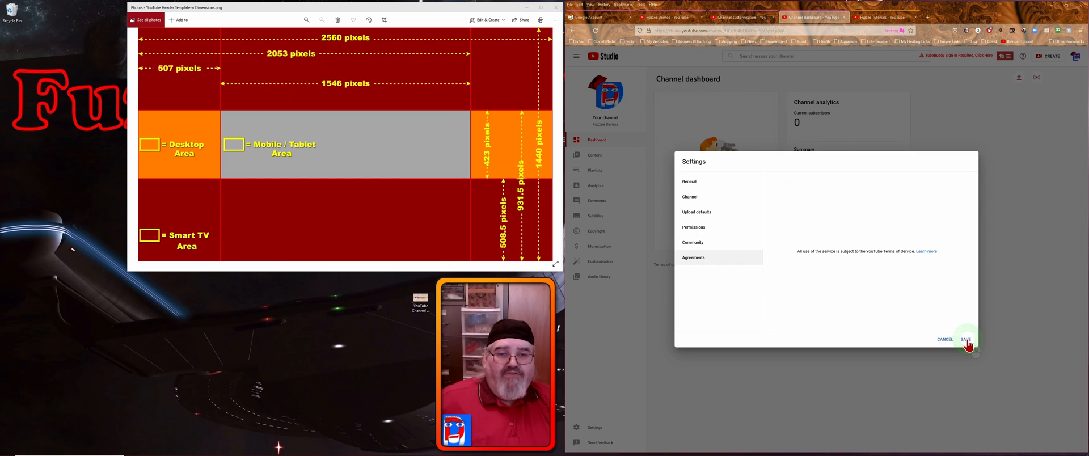
{"action": "left_click", "coordinate": [967, 341]}
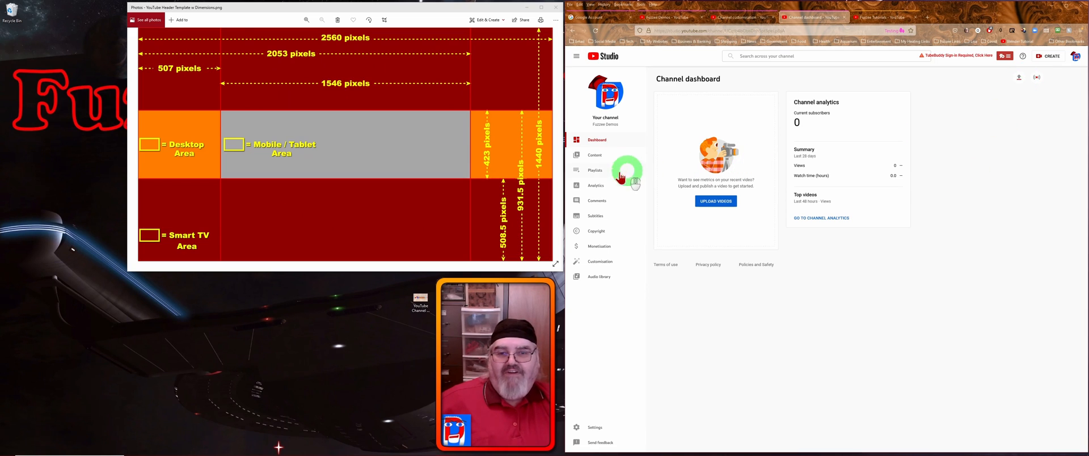
- Create a new playlist titled "YouTube Tutorials" with its visibility set to Public
{"action": "left_click", "coordinate": [596, 173]}
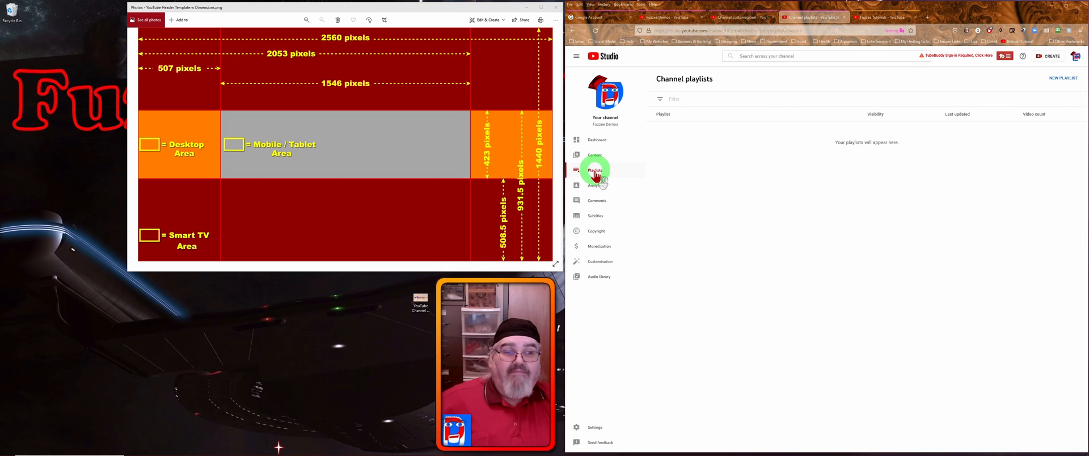
{"action": "left_click", "coordinate": [1065, 80]}
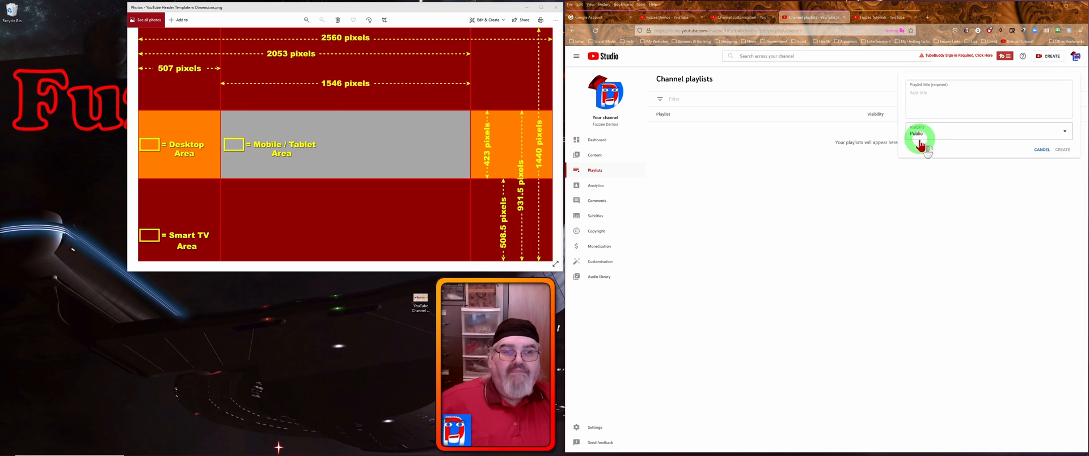
{"action": "left_click", "coordinate": [944, 100]}
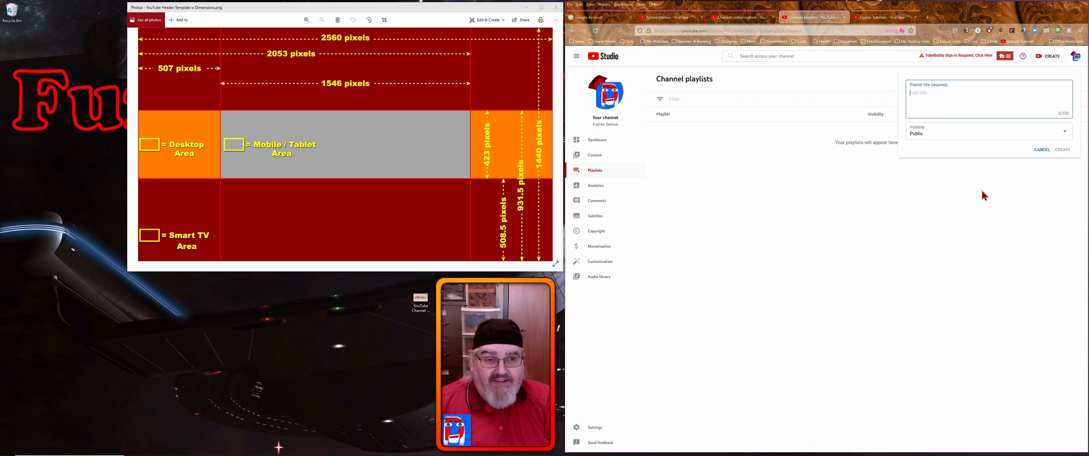
{"action": "type", "text": "YouTube Tutorials"}
{"action": "left_click", "coordinate": [1063, 150]}
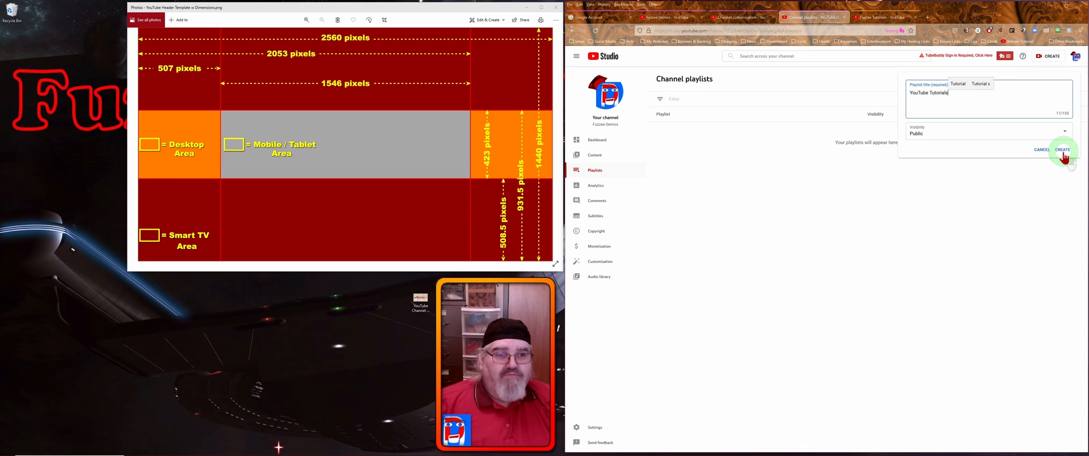
{"action": "left_click", "coordinate": [1065, 132]}
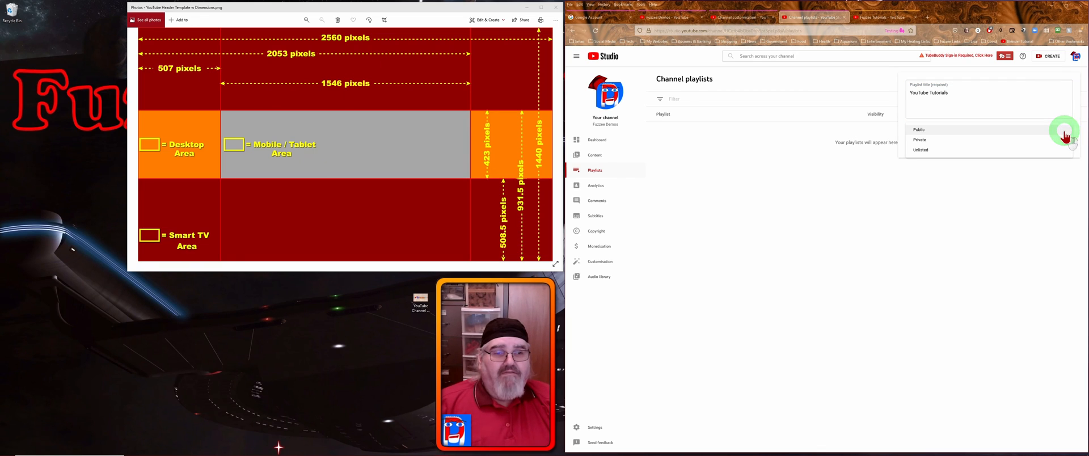
{"action": "left_click", "coordinate": [1033, 134]}
{"action": "left_click", "coordinate": [1014, 152]}
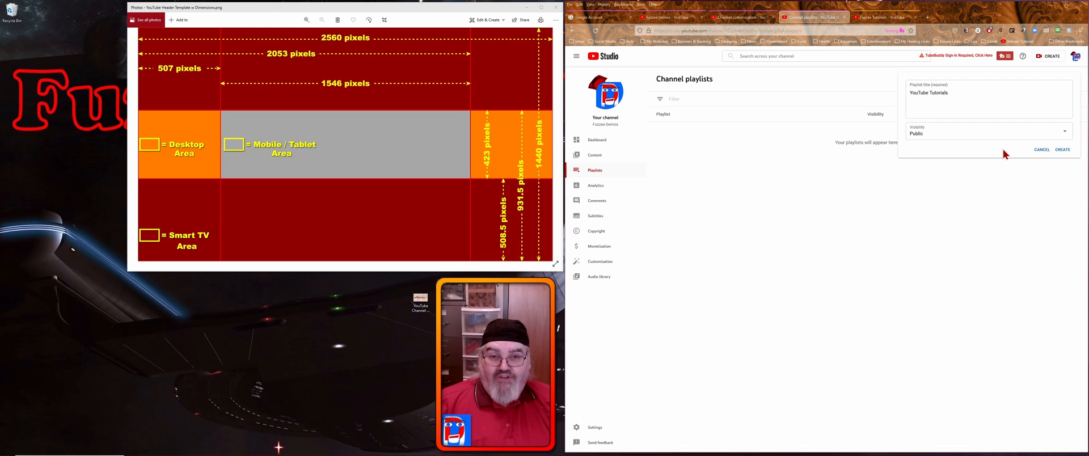
{"action": "left_click", "coordinate": [1062, 149]}
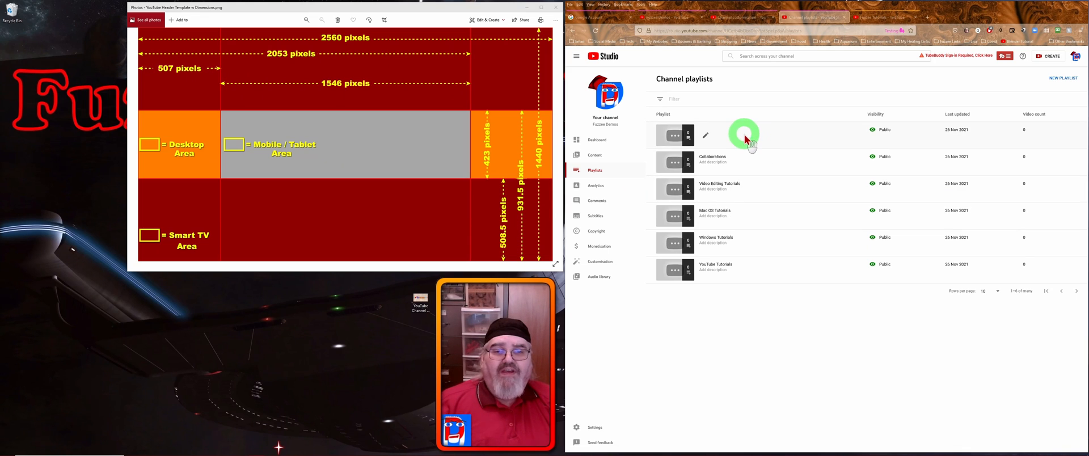
- Give the Portfolio playlist the description "This is a list of my best work" and review its visibility options, keeping Public
{"action": "left_click", "coordinate": [706, 139]}
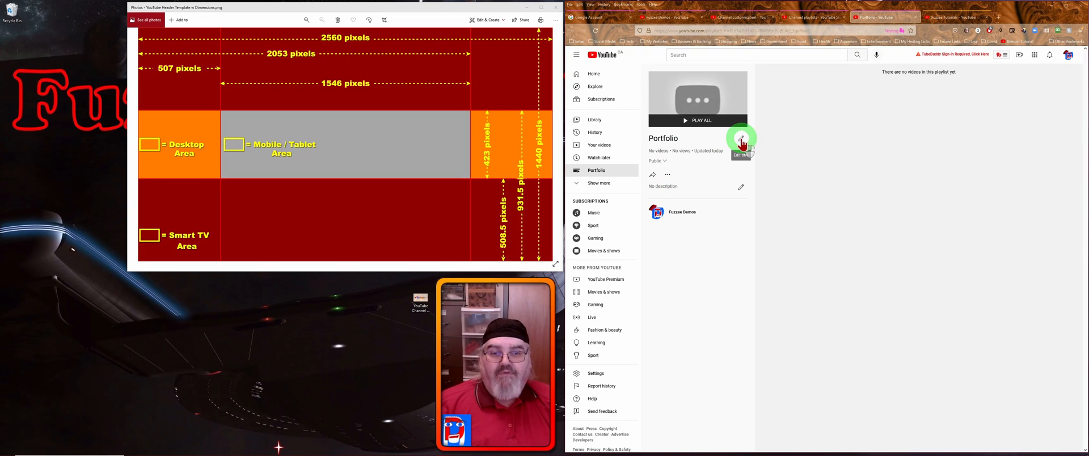
{"action": "left_click", "coordinate": [742, 190]}
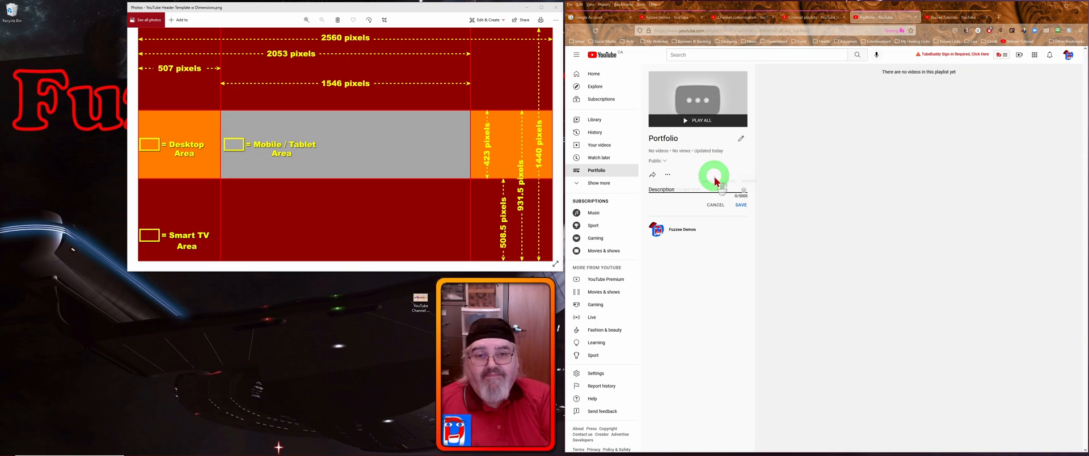
{"action": "type", "text": "This is a list of my best work"}
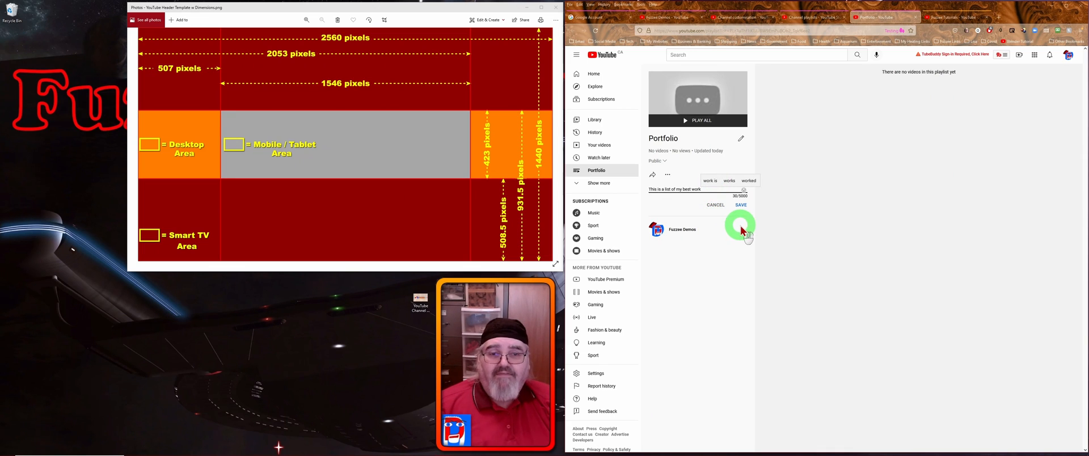
{"action": "left_click", "coordinate": [741, 205]}
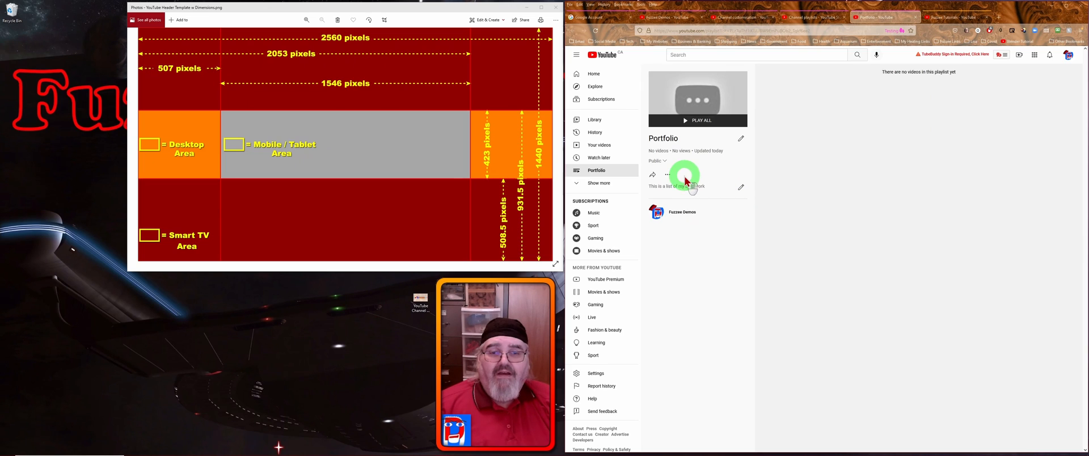
{"action": "left_click", "coordinate": [665, 162]}
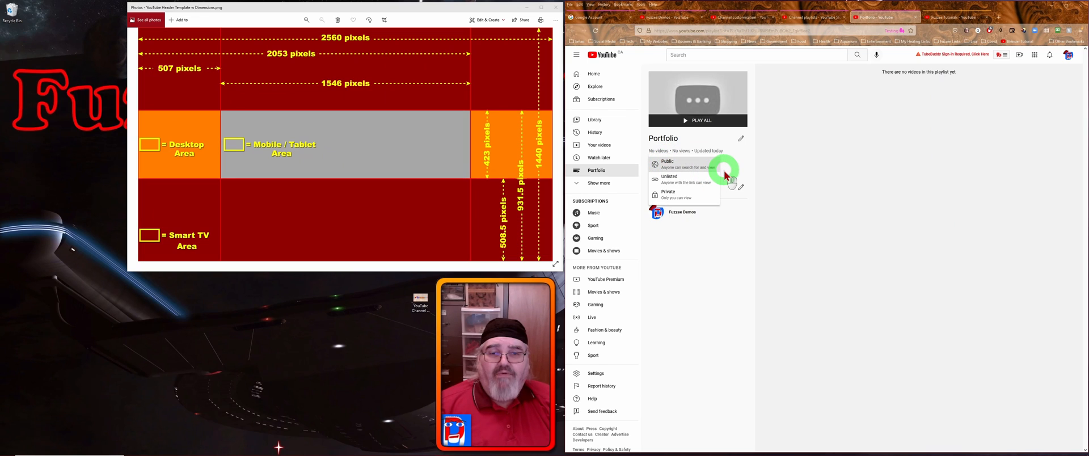
{"action": "left_click", "coordinate": [732, 164]}
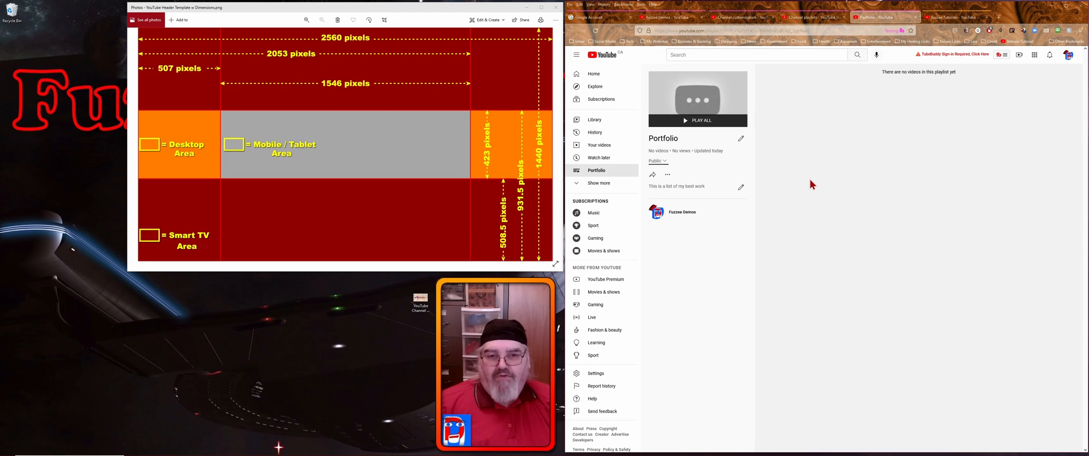
- In the Portfolio playlist's settings, enable adding new videos to the top of the playlist and apply the change
{"action": "left_click", "coordinate": [668, 177]}
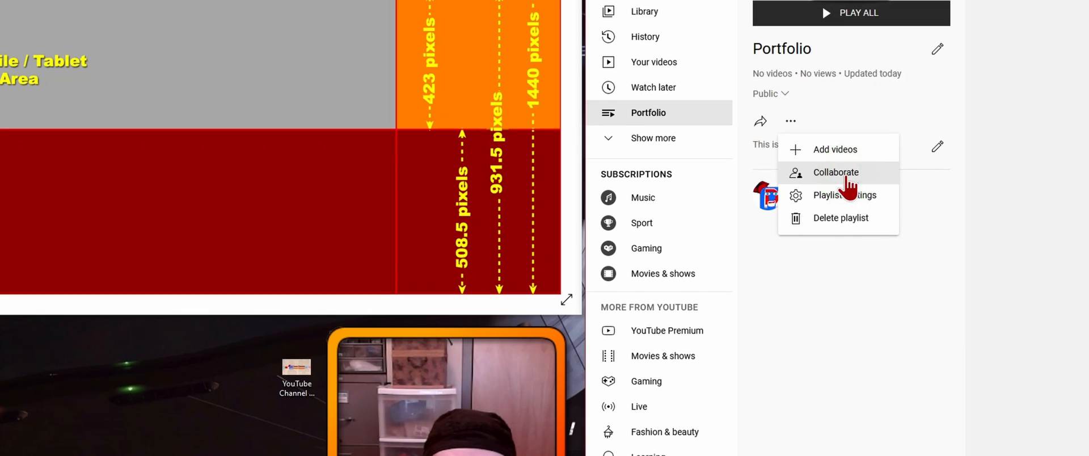
{"action": "left_click", "coordinate": [873, 205]}
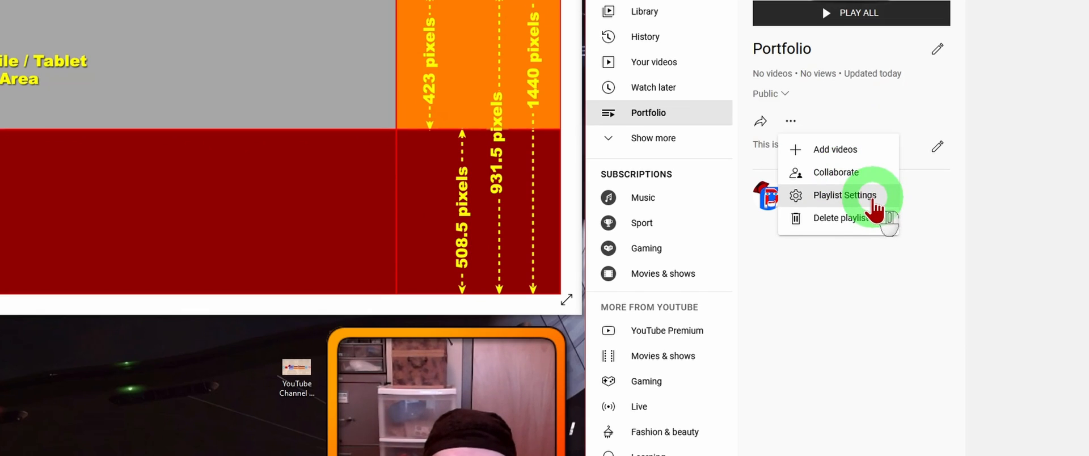
{"action": "left_click", "coordinate": [872, 199]}
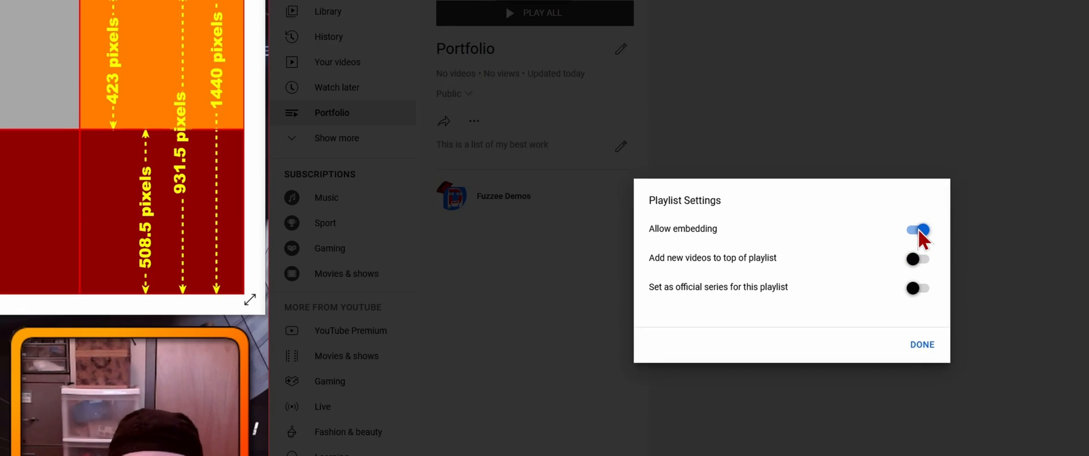
{"action": "left_click", "coordinate": [912, 258]}
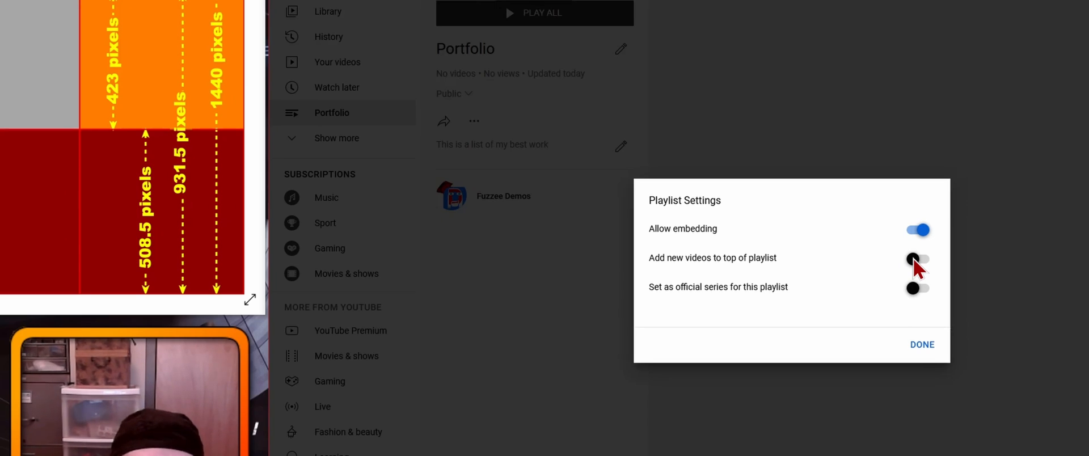
{"action": "left_click", "coordinate": [913, 260]}
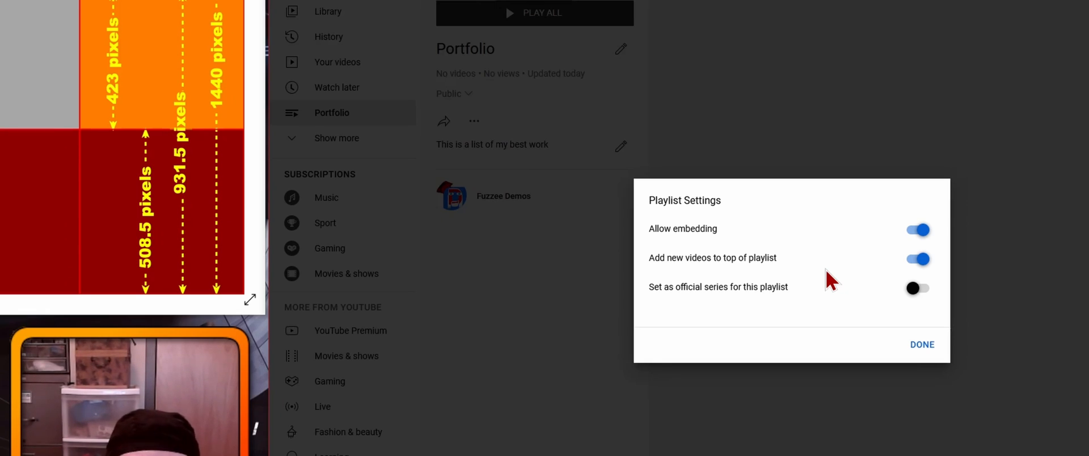
{"action": "left_click_drag", "start_coordinate": [873, 315], "coordinate": [722, 309]}
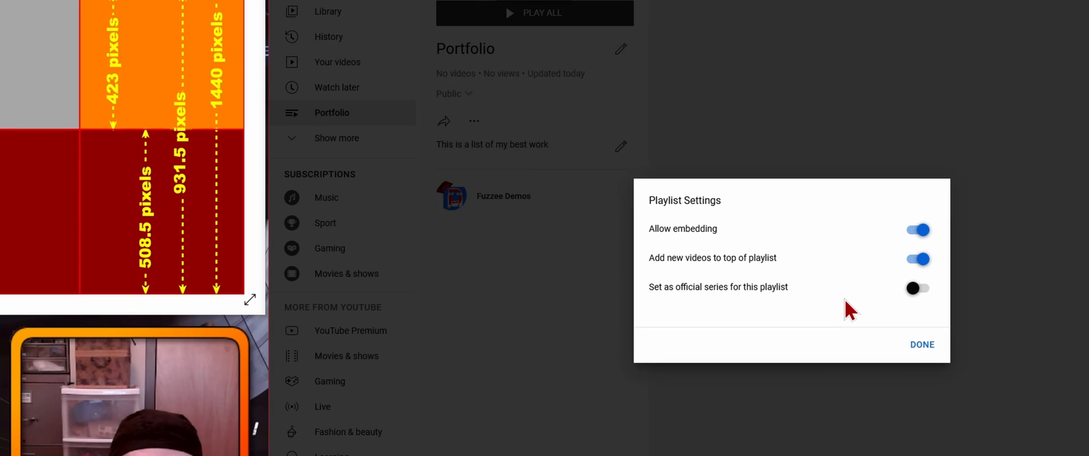
{"action": "left_click", "coordinate": [791, 301]}
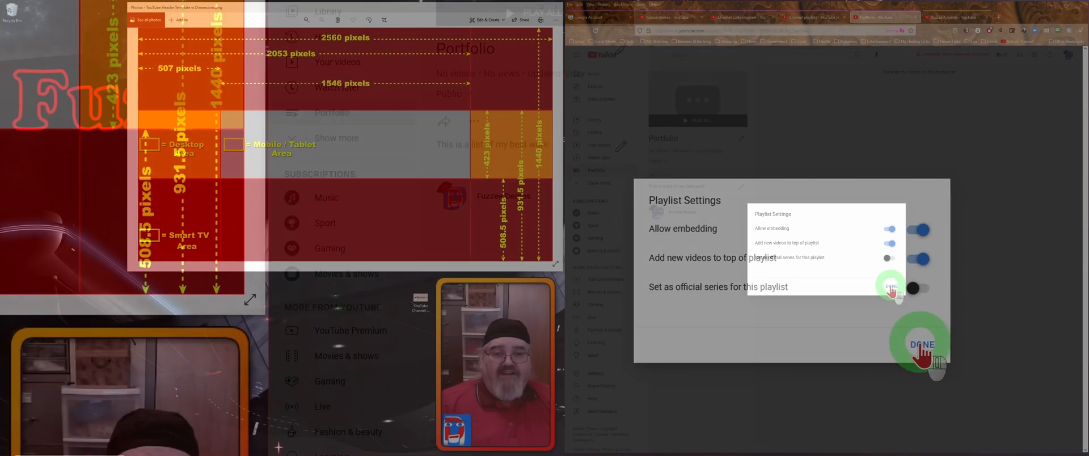
{"action": "left_click", "coordinate": [922, 345]}
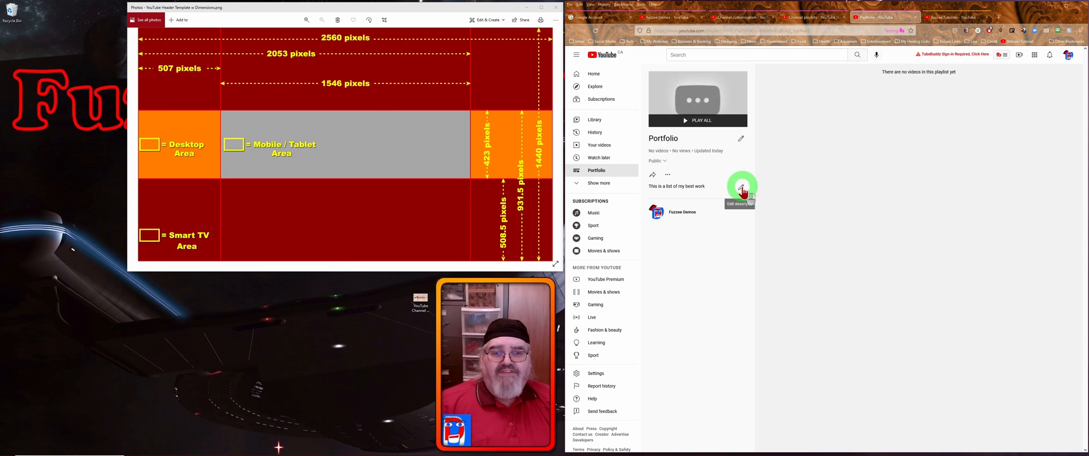
- Review the additional options available for the Portfolio playlist, such as adding videos, collaborating and deleting it
{"action": "left_click", "coordinate": [667, 175]}
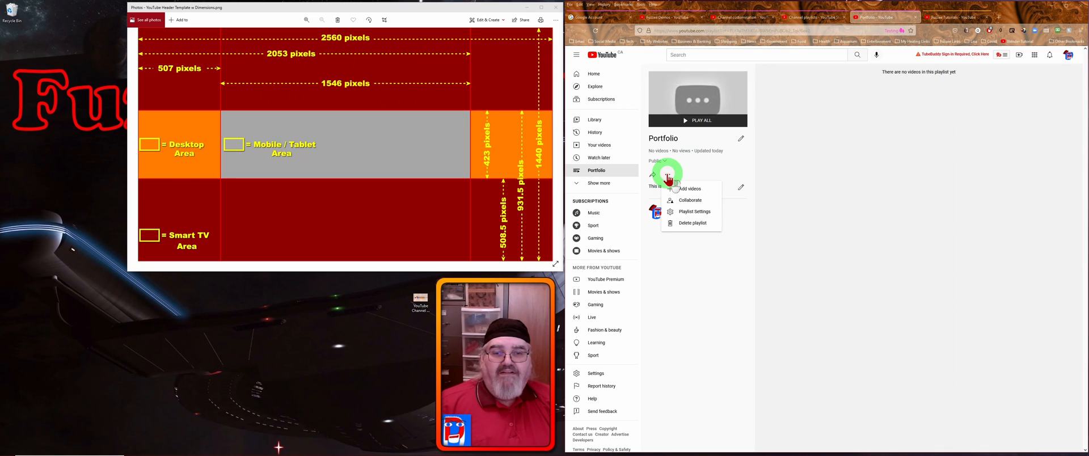
{"action": "left_click", "coordinate": [737, 166]}
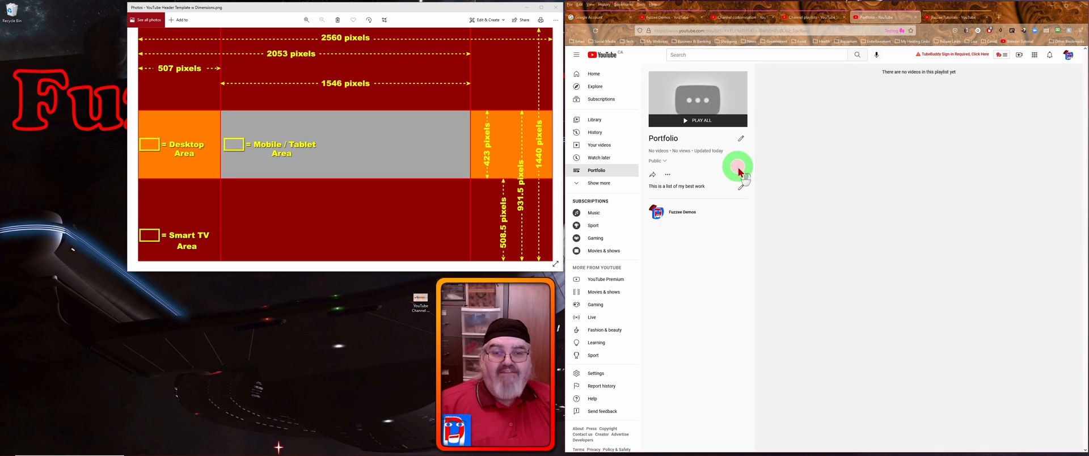
{"action": "left_click", "coordinate": [669, 176]}
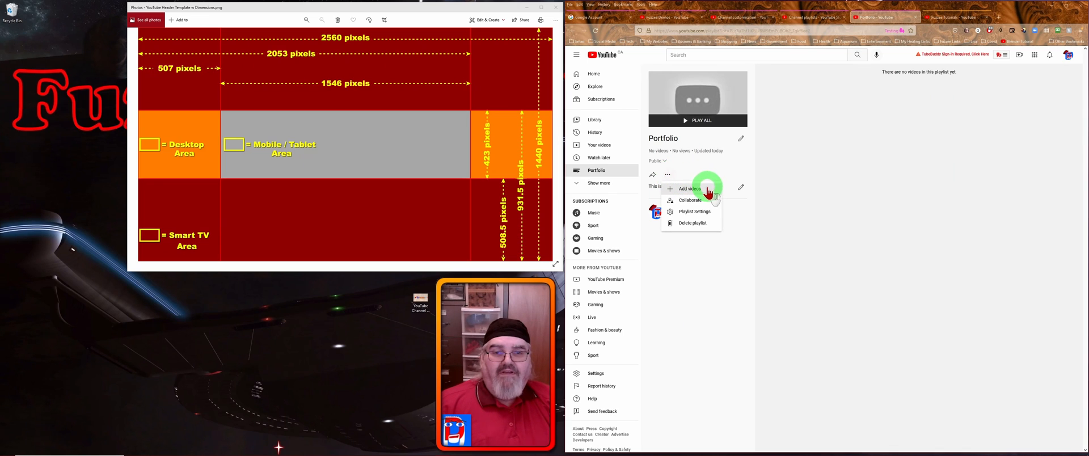
{"action": "left_click", "coordinate": [741, 169]}
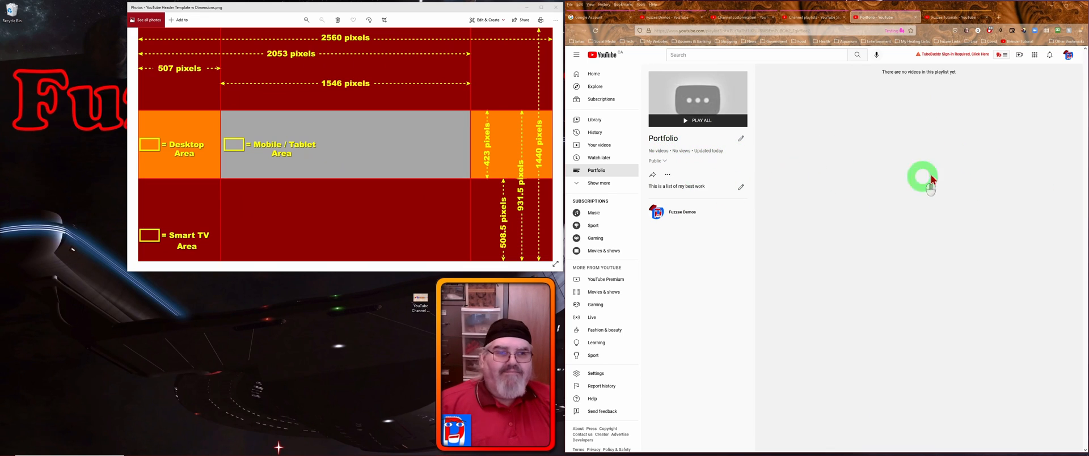
- Close the Portfolio playlist page and start a video upload from the channel dashboard
{"action": "left_click", "coordinate": [915, 17]}
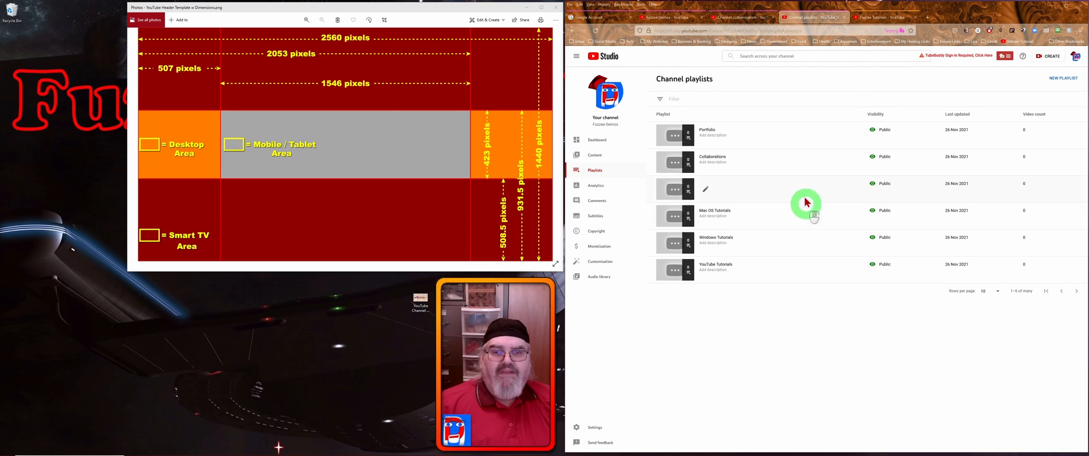
{"action": "left_click", "coordinate": [603, 142]}
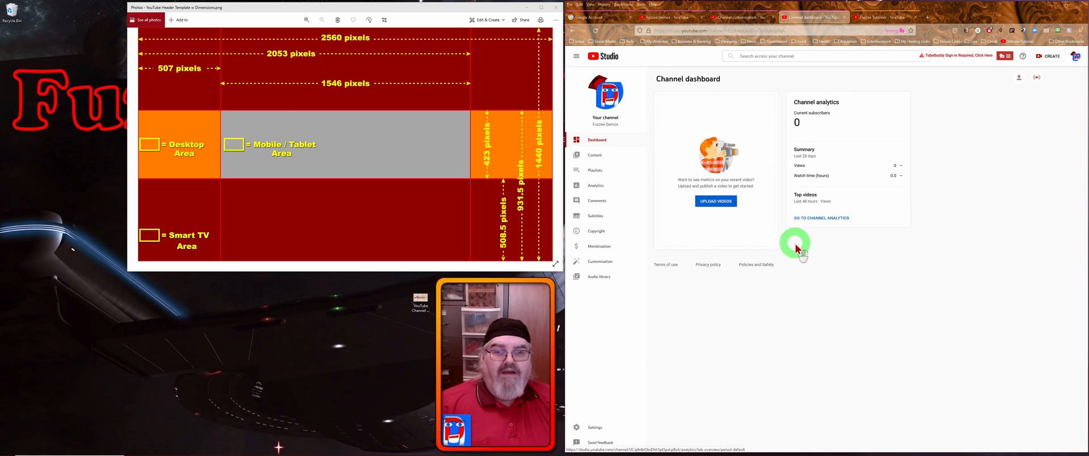
{"action": "left_click", "coordinate": [721, 203]}
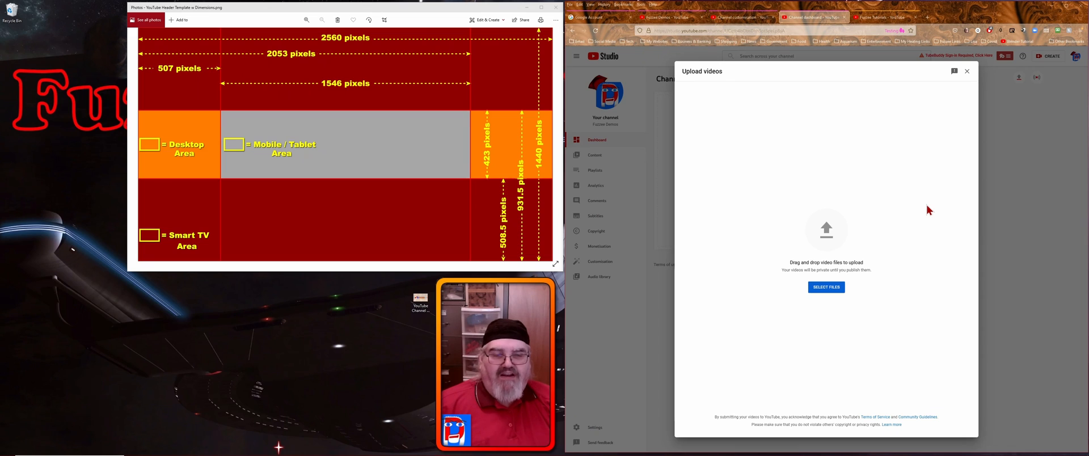
- Upload the clip "Airborn View of Clouds 2.mp4" from the Stock Footage folder inside Libraries
{"action": "left_click", "coordinate": [831, 289]}
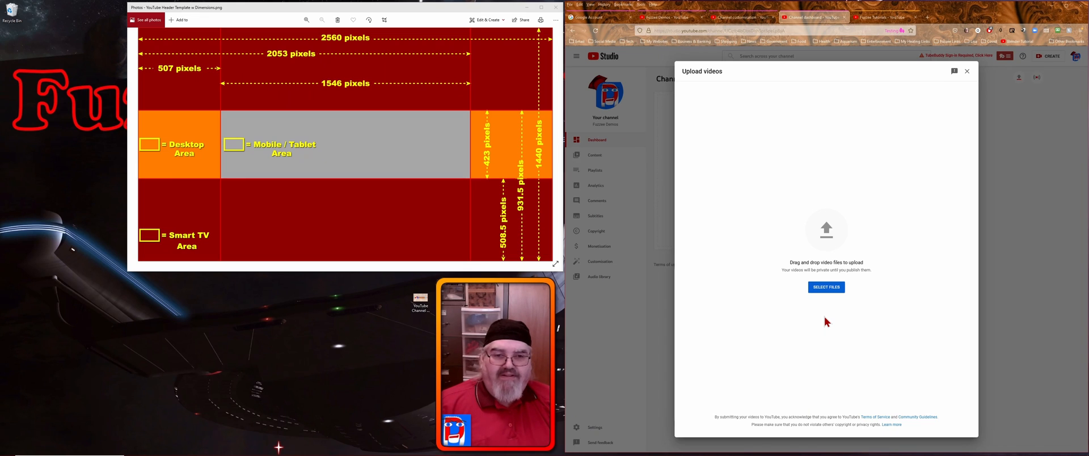
{"action": "left_click", "coordinate": [709, 286]}
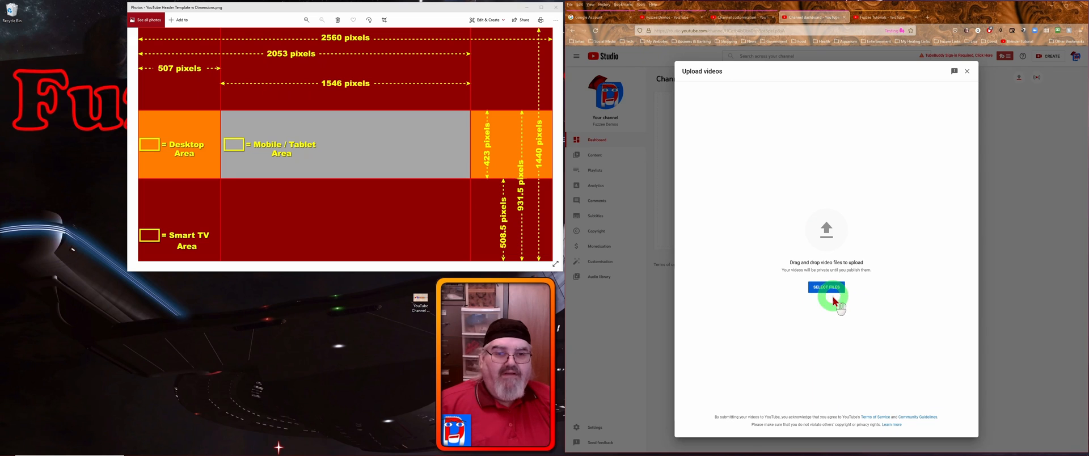
{"action": "left_click", "coordinate": [826, 288]}
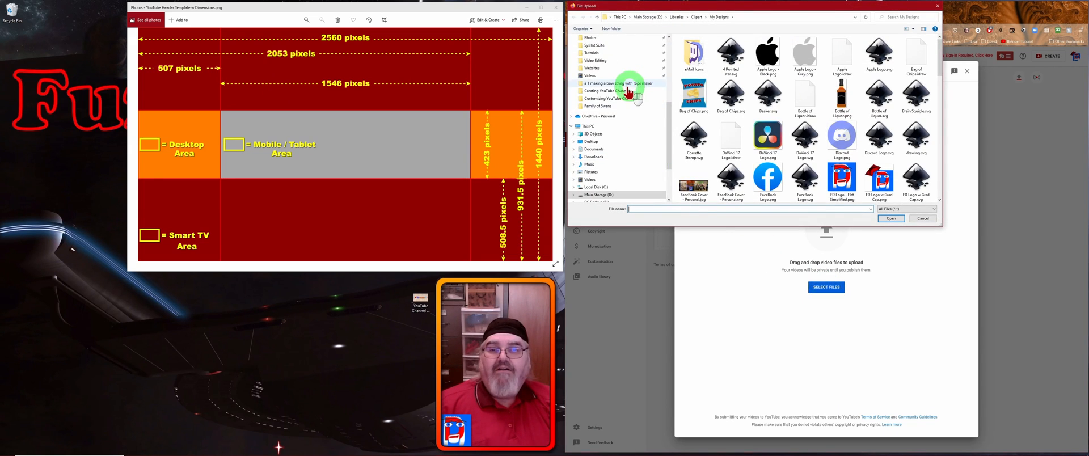
{"action": "scroll", "coordinate": [625, 77], "scroll_direction": "up", "scroll_amount": 1}
{"action": "scroll", "coordinate": [624, 77], "scroll_direction": "up", "scroll_amount": 2}
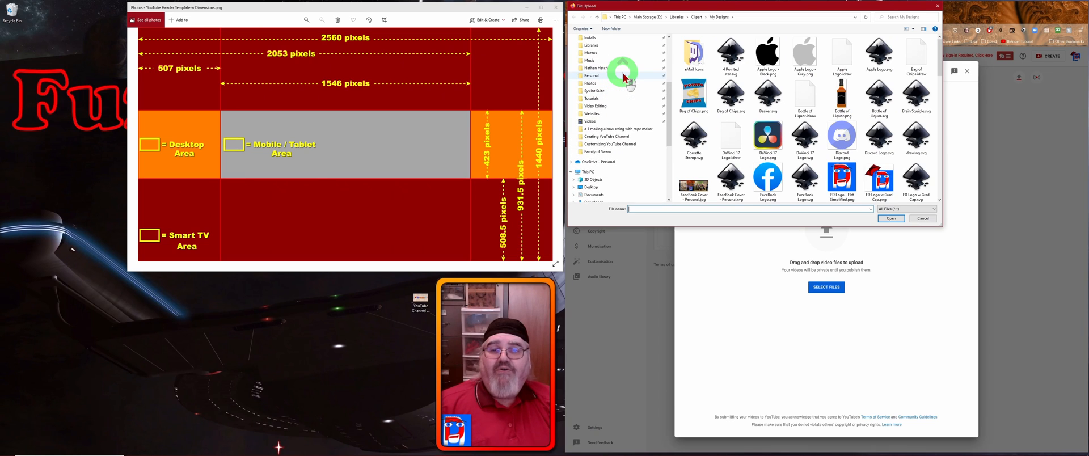
{"action": "left_click", "coordinate": [605, 68]}
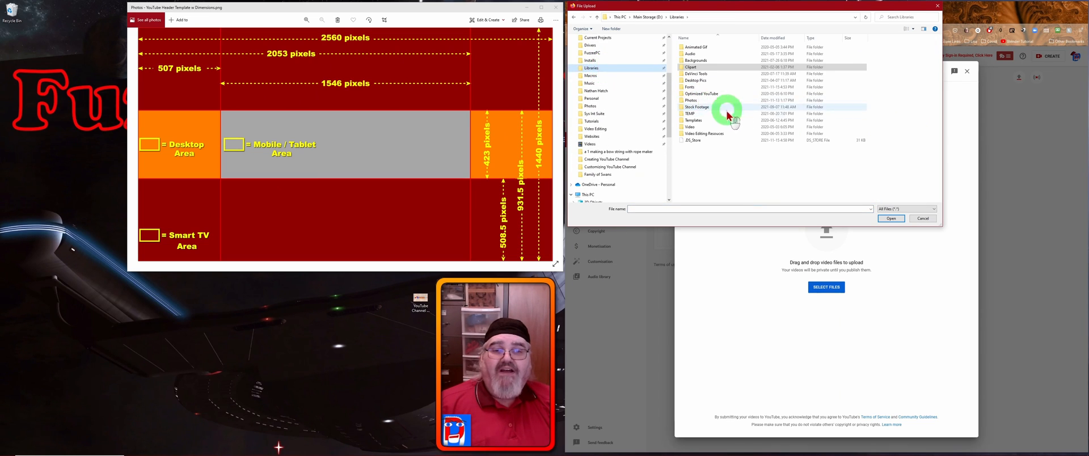
{"action": "left_click", "coordinate": [691, 108]}
{"action": "double_click", "coordinate": [691, 107]}
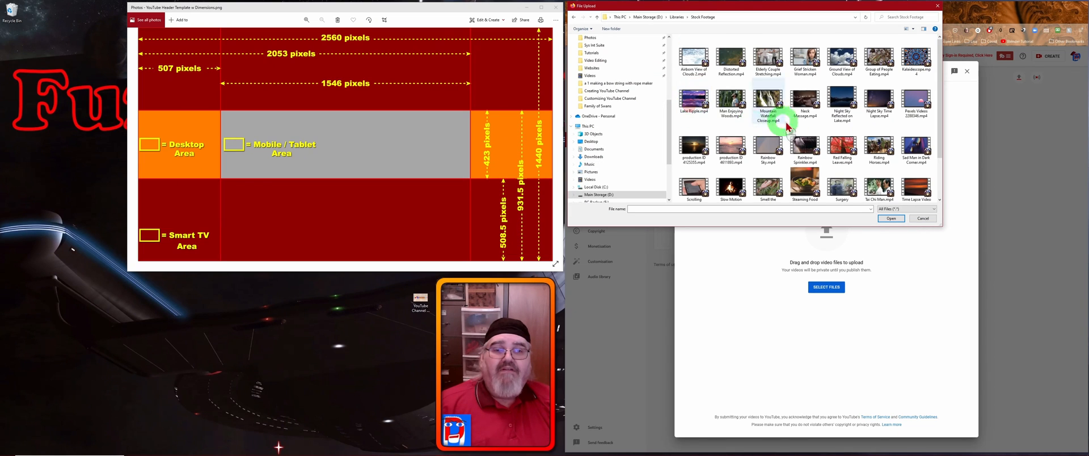
{"action": "left_click", "coordinate": [697, 59]}
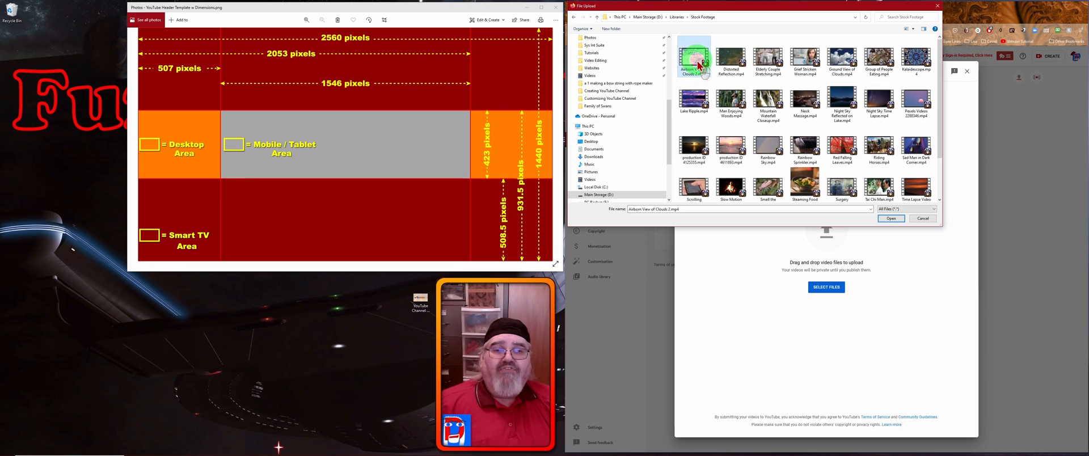
{"action": "left_click", "coordinate": [895, 220]}
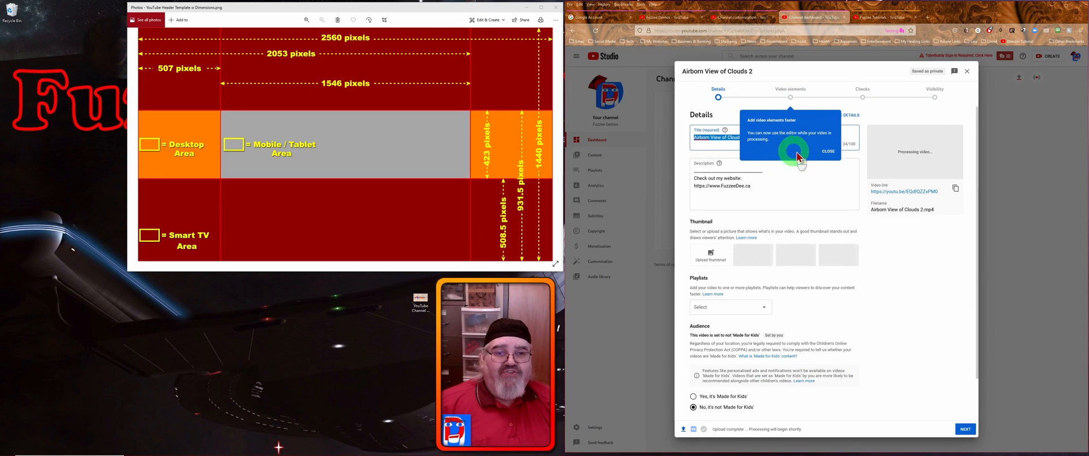
- Dismiss the video elements tip and copy the title "Airborn View of Clouds 2" onto a new line above the description's default text
{"action": "left_click", "coordinate": [828, 154]}
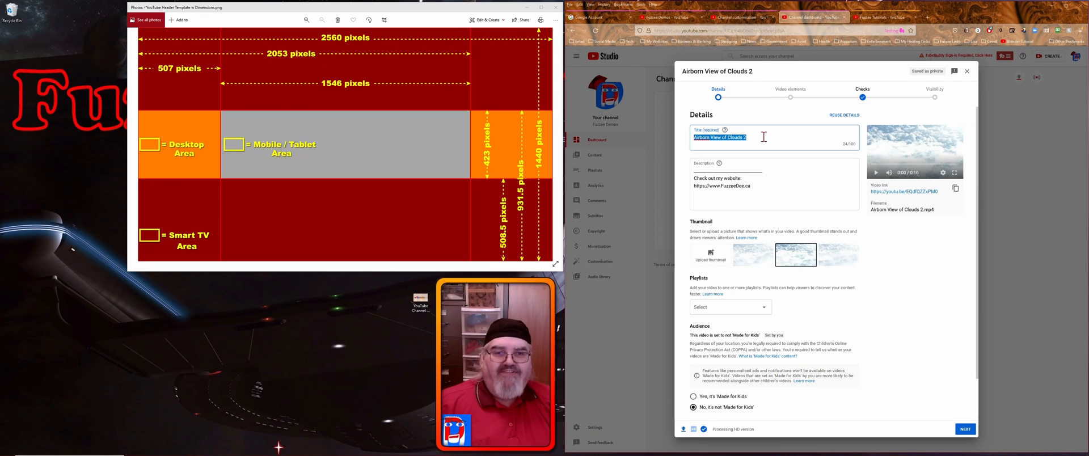
{"action": "left_click", "coordinate": [758, 137]}
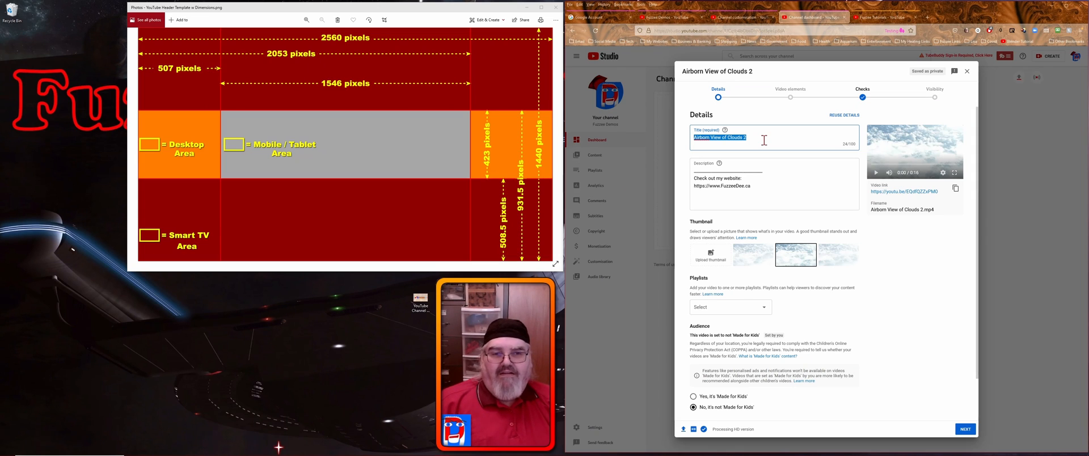
{"action": "left_click", "coordinate": [767, 139]}
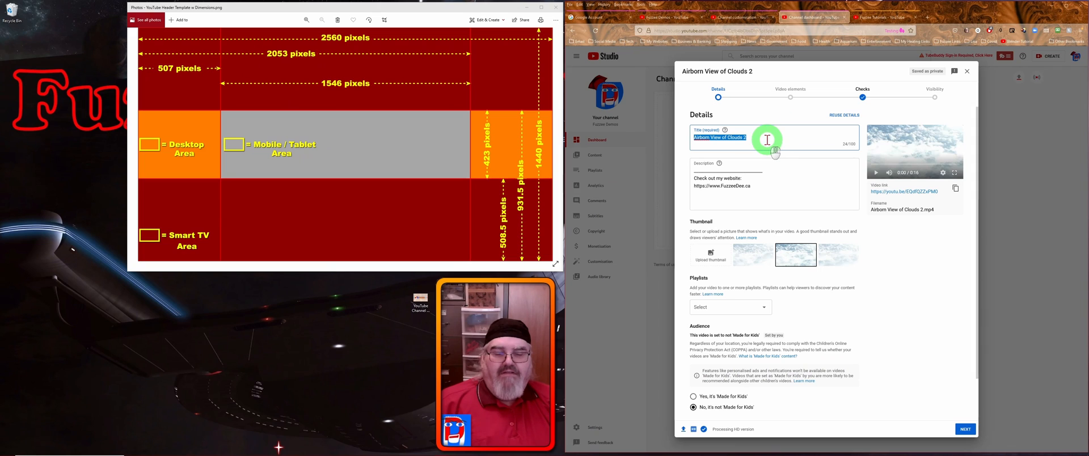
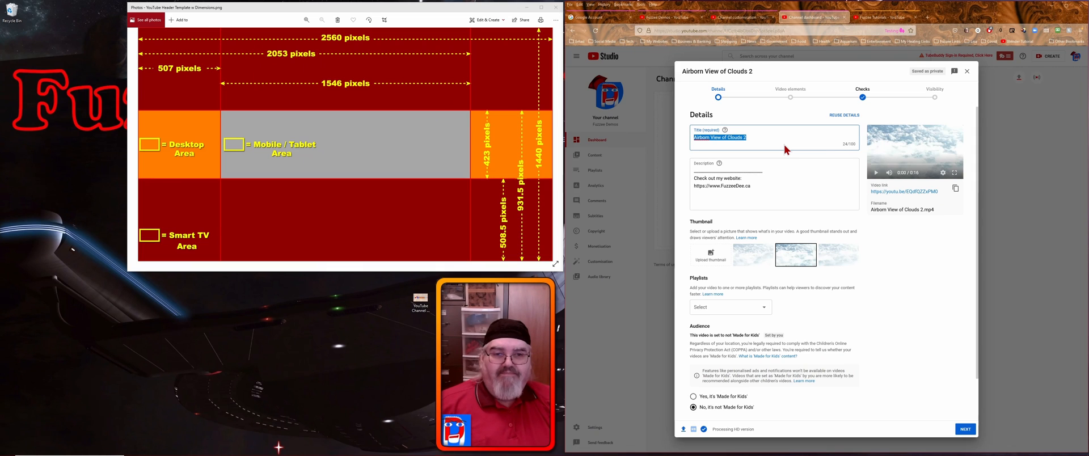
{"action": "key", "text": "ctrl"}
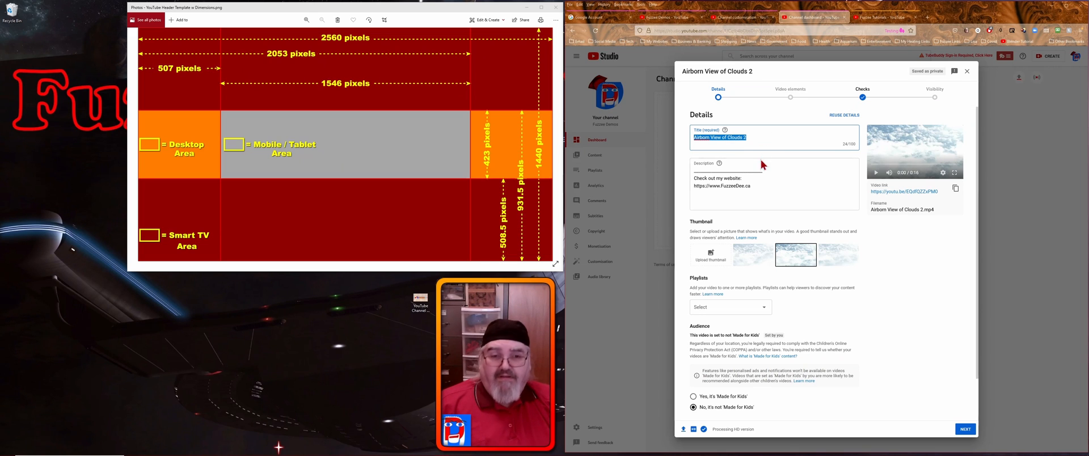
{"action": "left_click", "coordinate": [702, 170]}
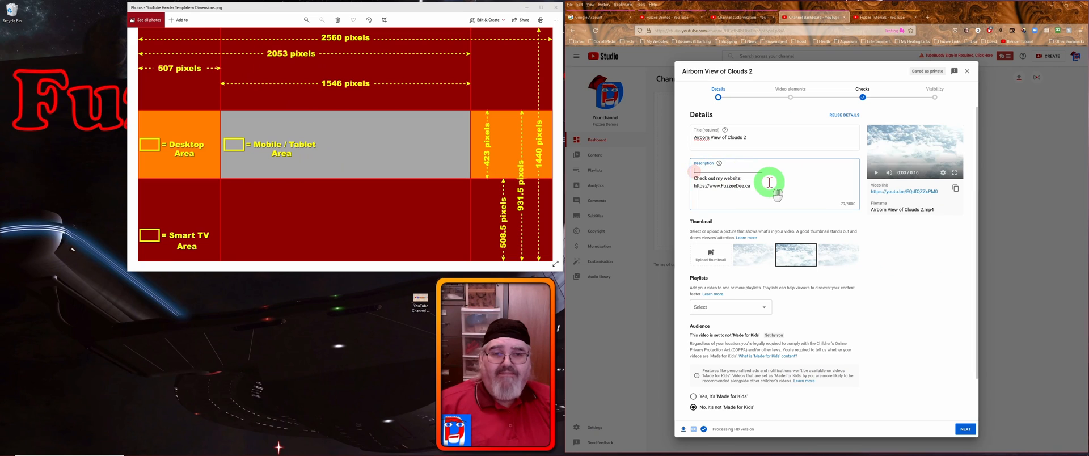
{"action": "key", "text": "Return"}
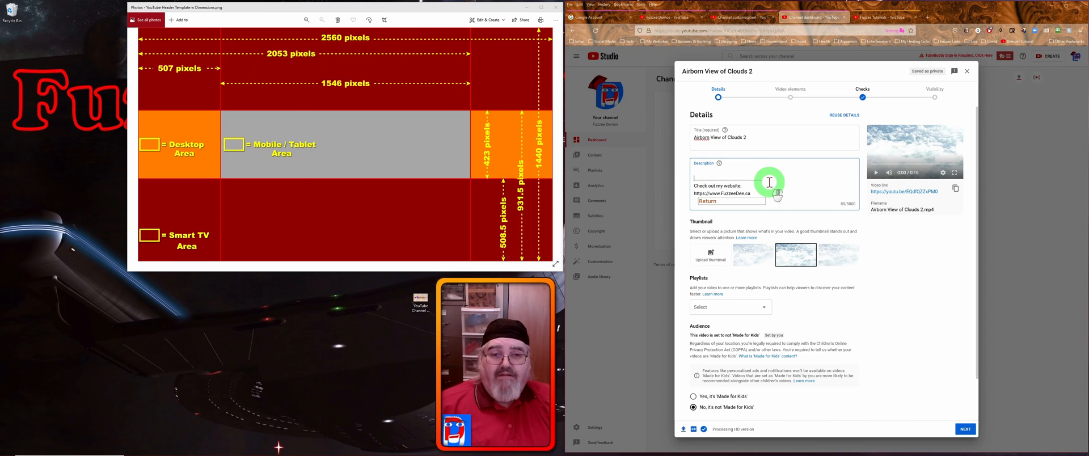
{"action": "key", "text": "Up"}
{"action": "type", "text": "Airborn View of Clouds 2"}
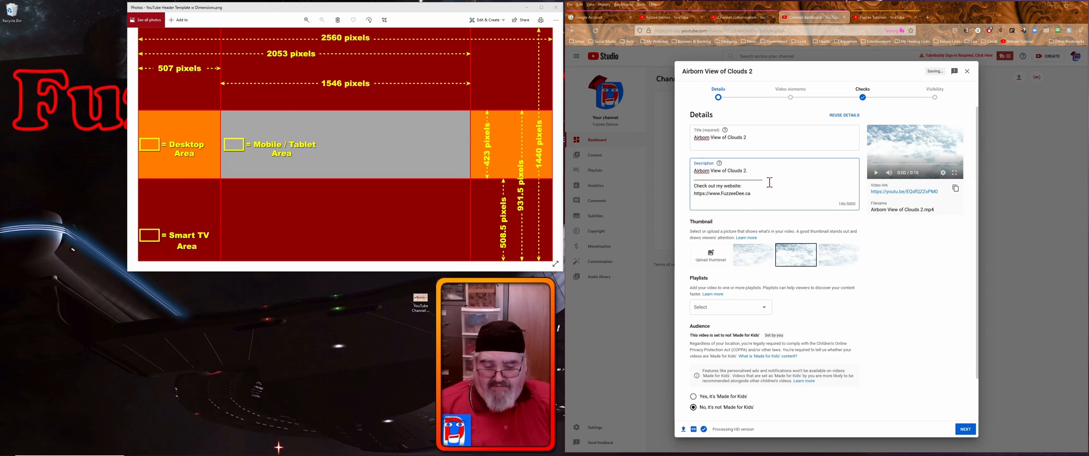
- Extend the first line of the video description with random placeholder text after the copied title
{"action": "type", "text": ". SDFKh"}
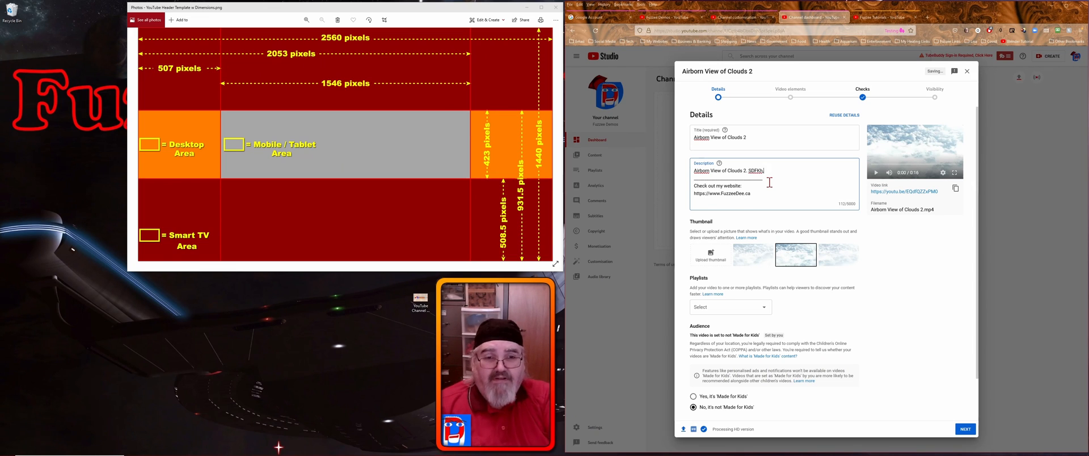
{"action": "type", "text": ",dm asldk haskdf ;llksajlksdjf l;kdfj fhjkkhfkaj h sfjsahf "}
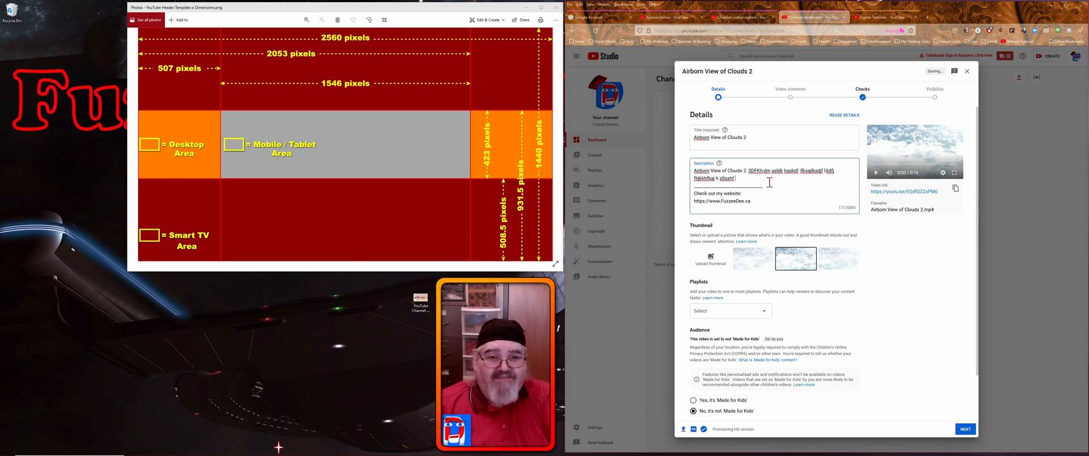
{"action": "type", "text": "sdfh kjshd fjksadf lkjsahfklsjadh"}
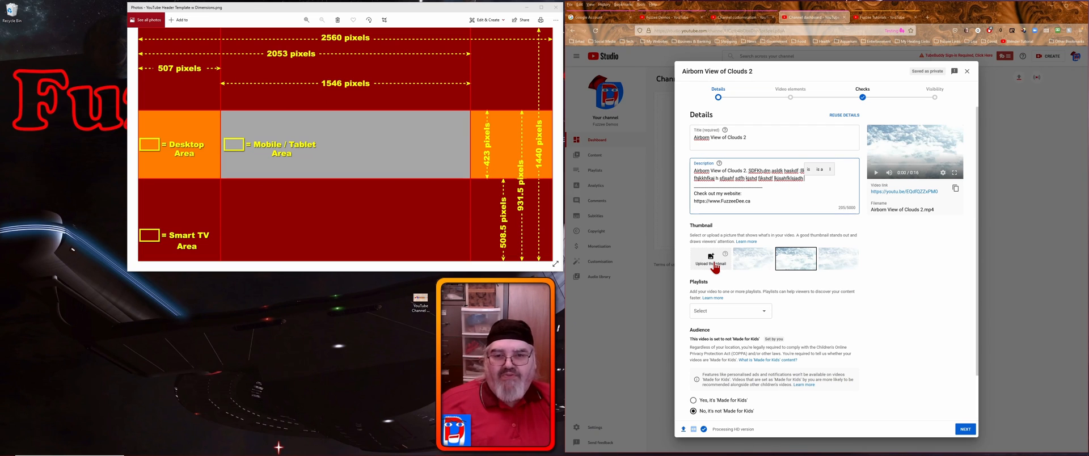
{"action": "left_click", "coordinate": [880, 311]}
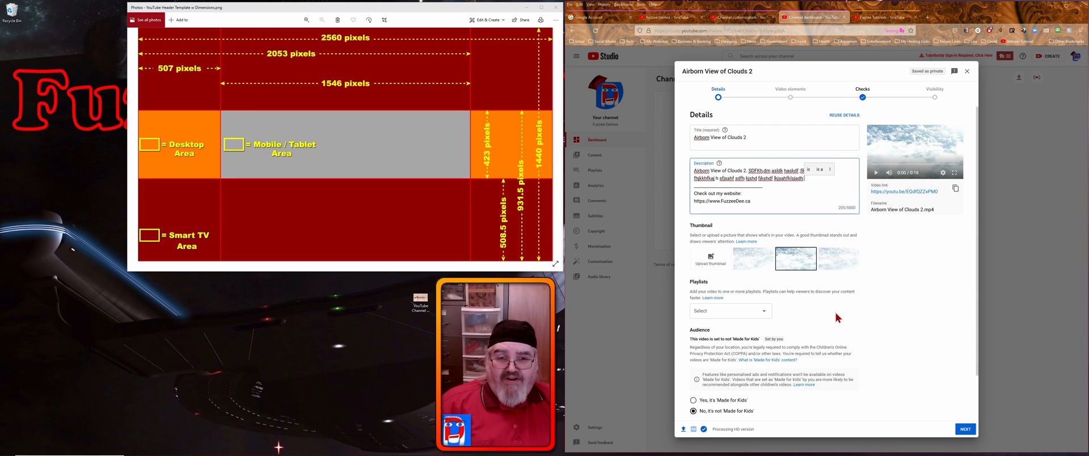
- Upload the JPG from Tutorials > Completed Projects > Creating YouTube Channel as the video's custom thumbnail
{"action": "left_click", "coordinate": [711, 258]}
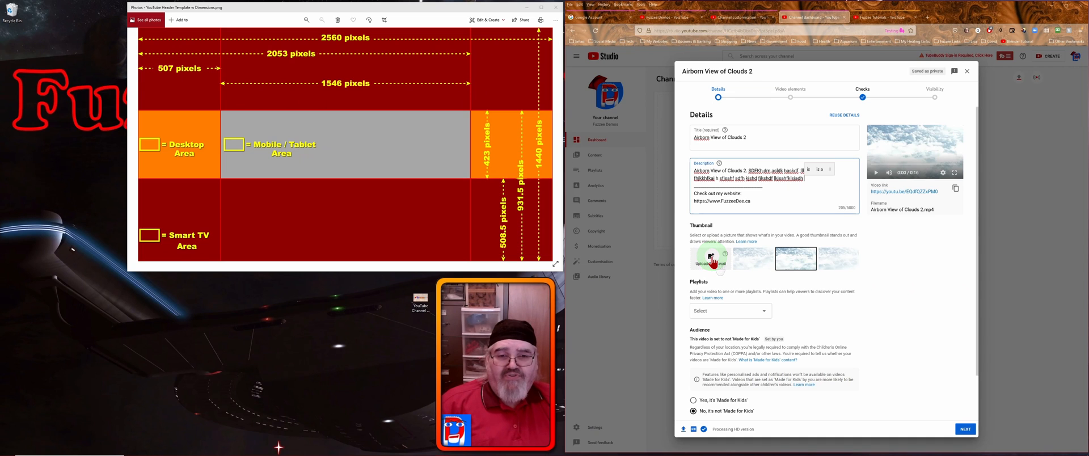
{"action": "left_click", "coordinate": [713, 260]}
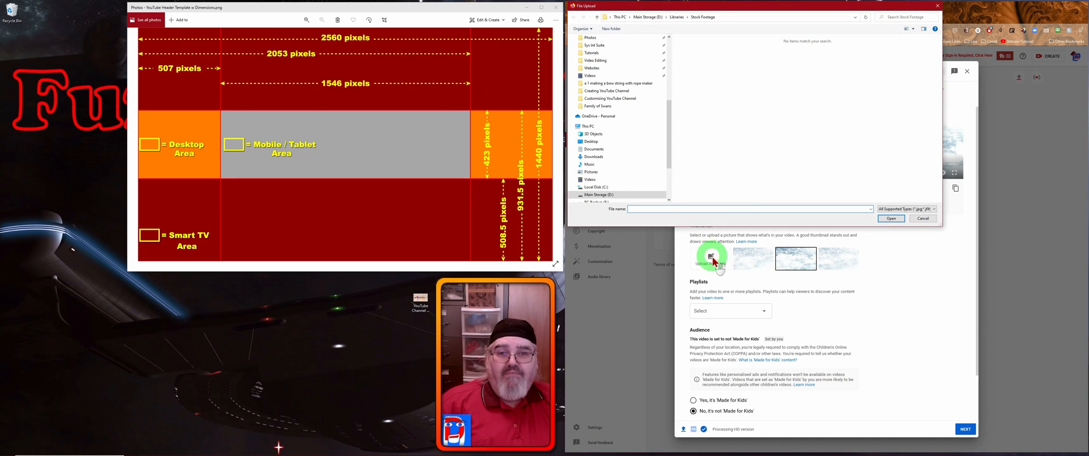
{"action": "left_click", "coordinate": [701, 108]}
{"action": "left_click_drag", "start_coordinate": [671, 135], "coordinate": [672, 104]}
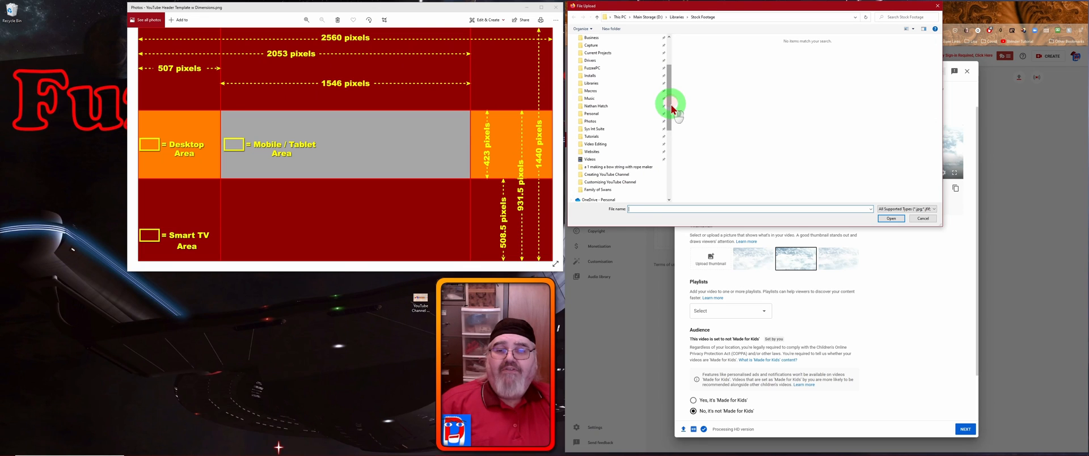
{"action": "left_click", "coordinate": [598, 139]}
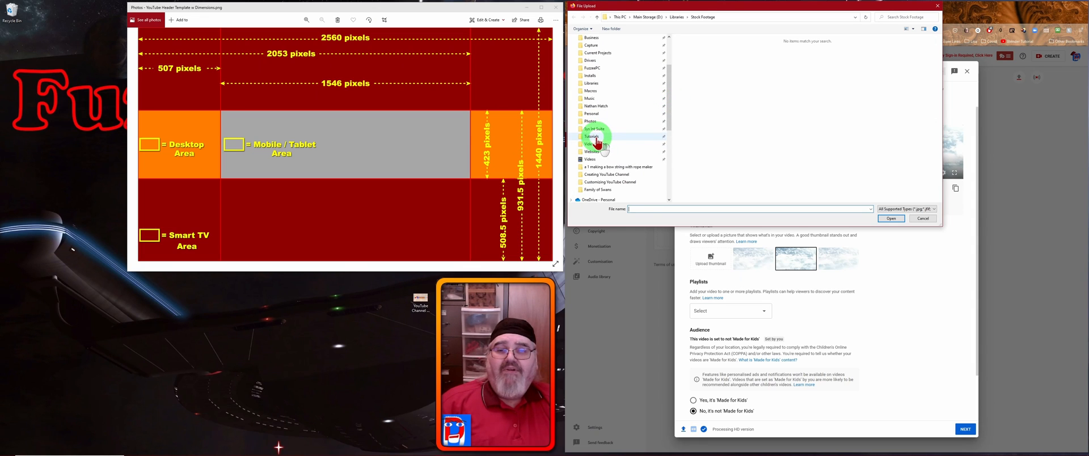
{"action": "left_click", "coordinate": [597, 140]}
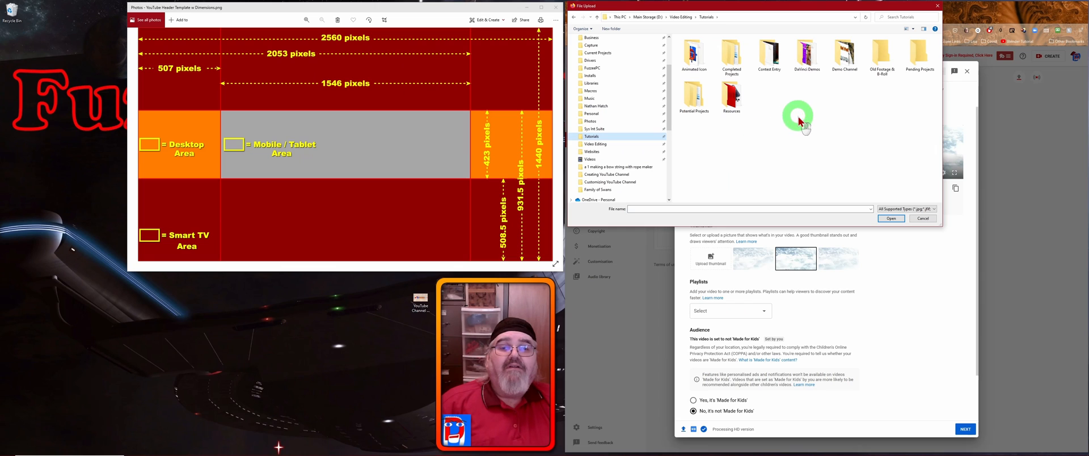
{"action": "left_click", "coordinate": [741, 64]}
{"action": "double_click", "coordinate": [741, 64]}
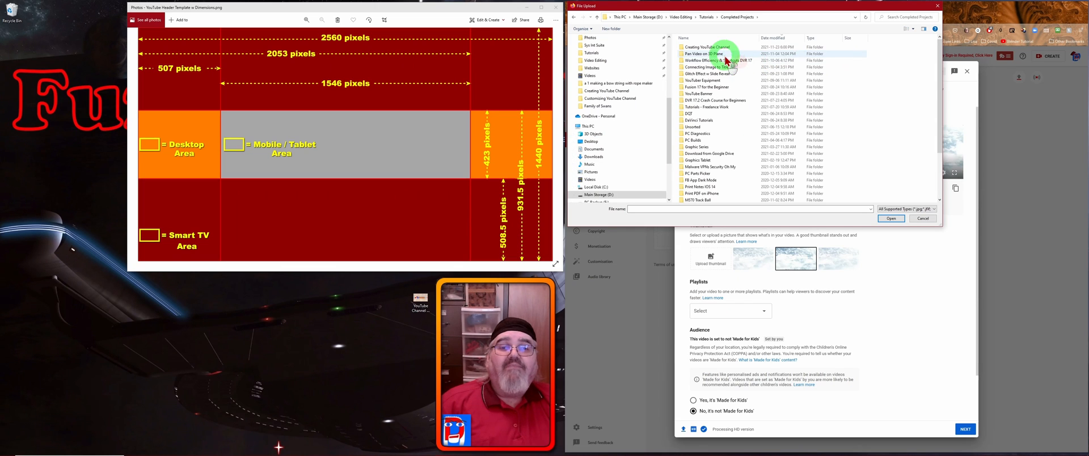
{"action": "double_click", "coordinate": [682, 47]}
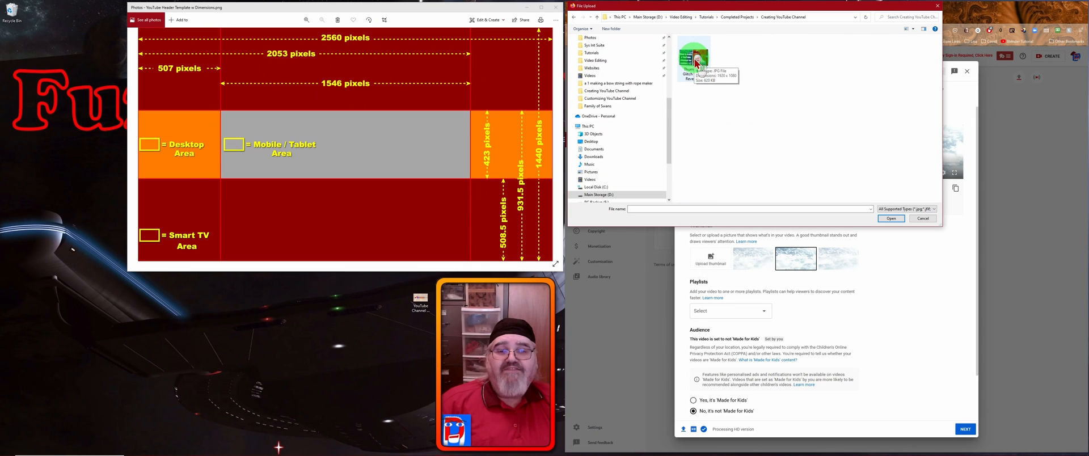
{"action": "double_click", "coordinate": [696, 63]}
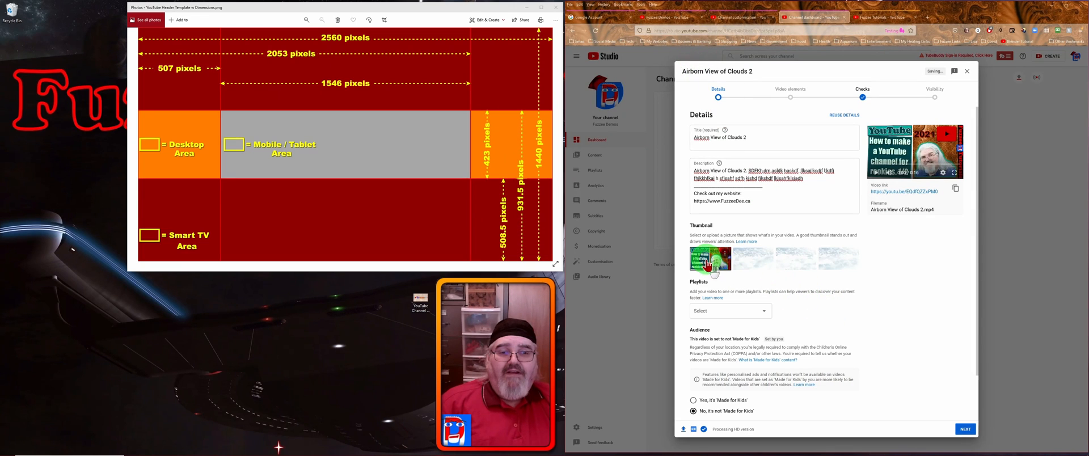
- Add the video to the YouTube Tutorials playlist
{"action": "left_click", "coordinate": [764, 312]}
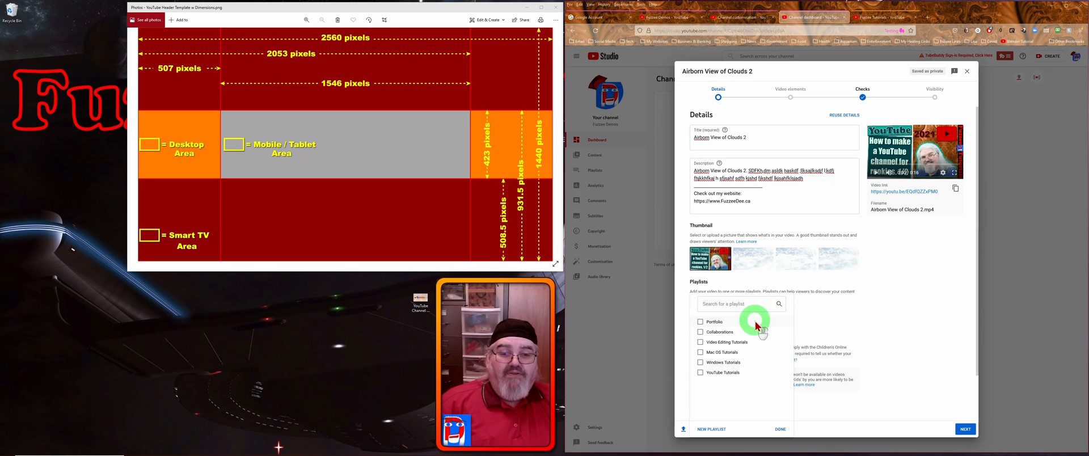
{"action": "left_click", "coordinate": [700, 373]}
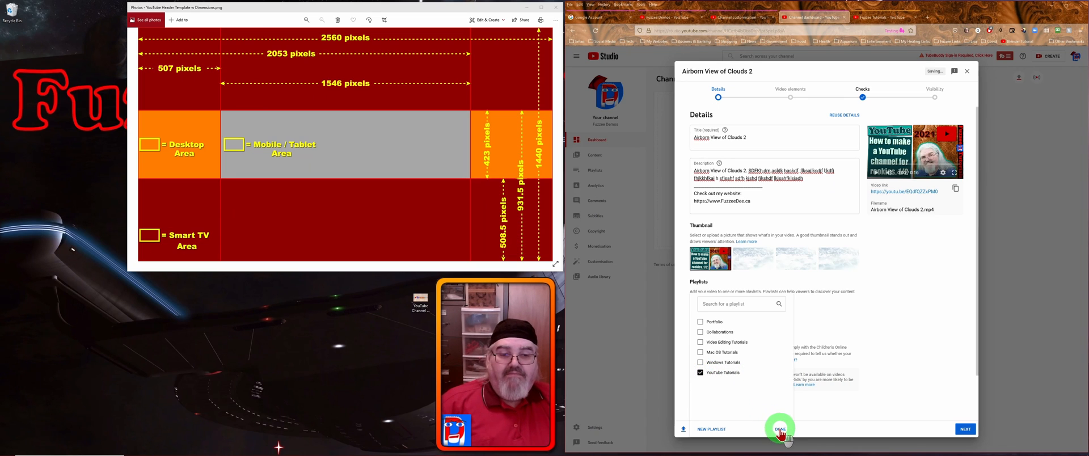
{"action": "left_click", "coordinate": [780, 430]}
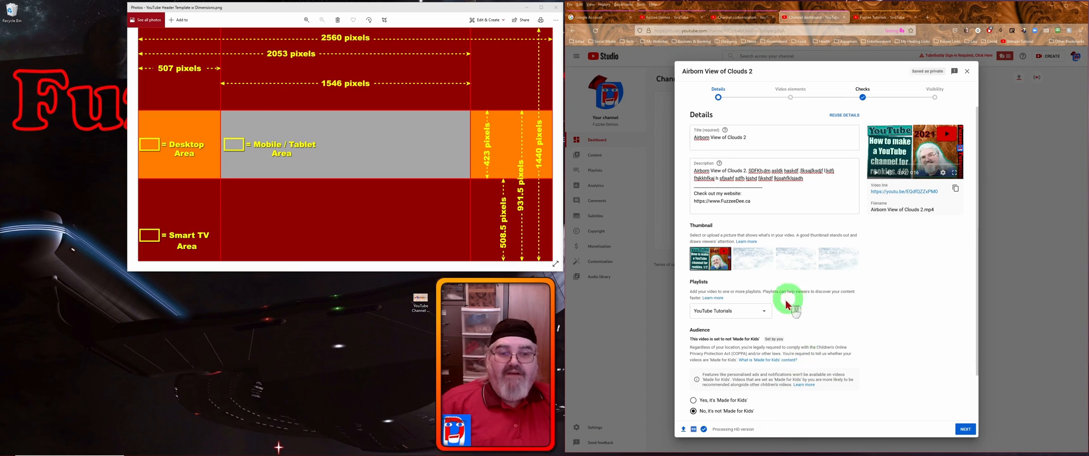
{"action": "left_click", "coordinate": [763, 313]}
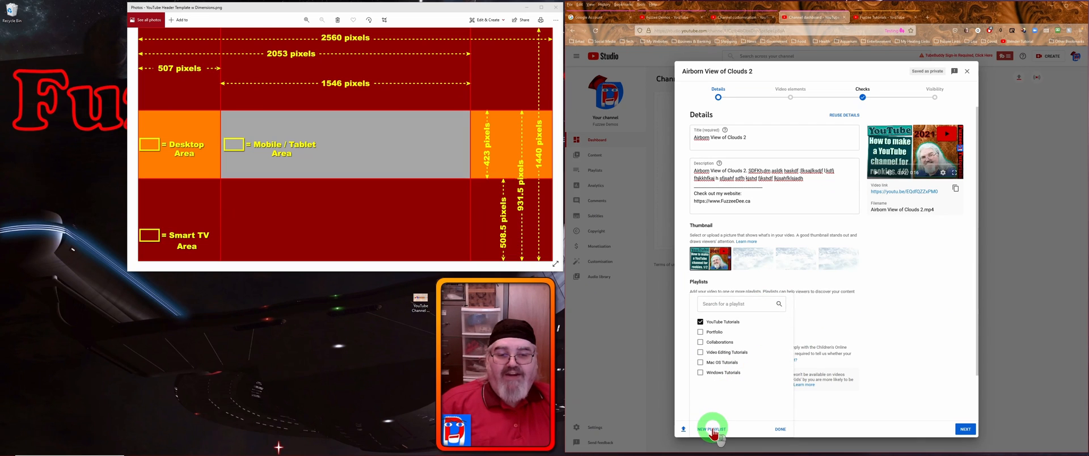
{"action": "left_click", "coordinate": [781, 430]}
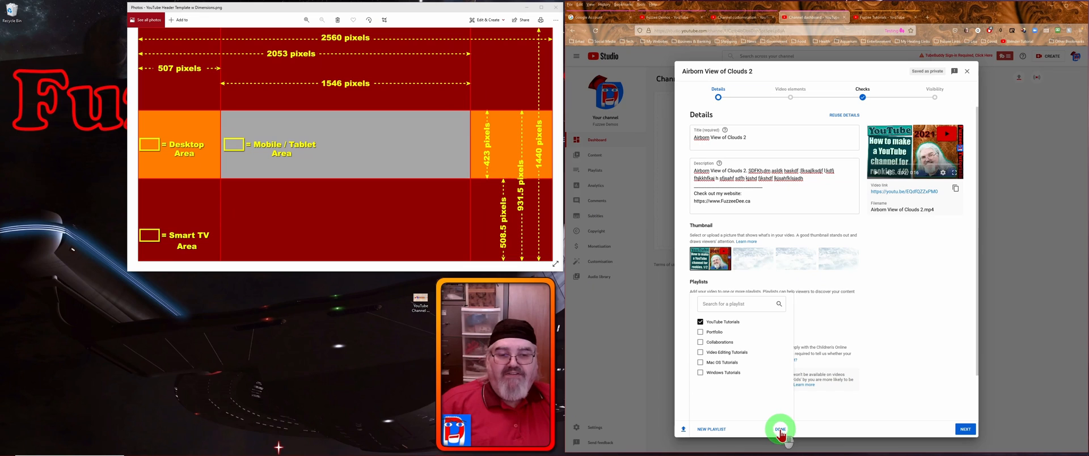
- Expand the additional video settings and add the tag "Airborn View of Clouds 2" before the fuzzeedee tag
{"action": "scroll", "coordinate": [901, 297], "scroll_direction": "down", "scroll_amount": 2}
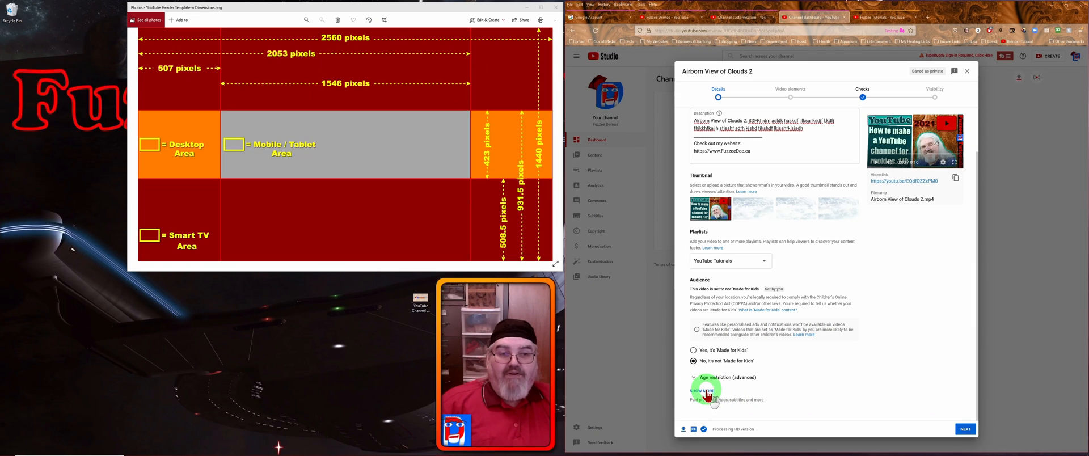
{"action": "left_click", "coordinate": [706, 393]}
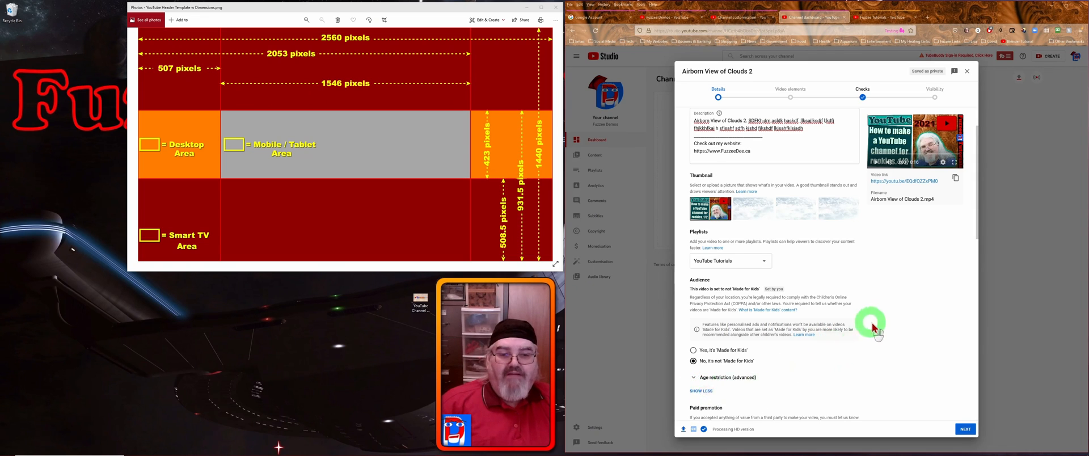
{"action": "scroll", "coordinate": [873, 322], "scroll_direction": "down", "scroll_amount": 1}
{"action": "scroll", "coordinate": [876, 319], "scroll_direction": "down", "scroll_amount": 4}
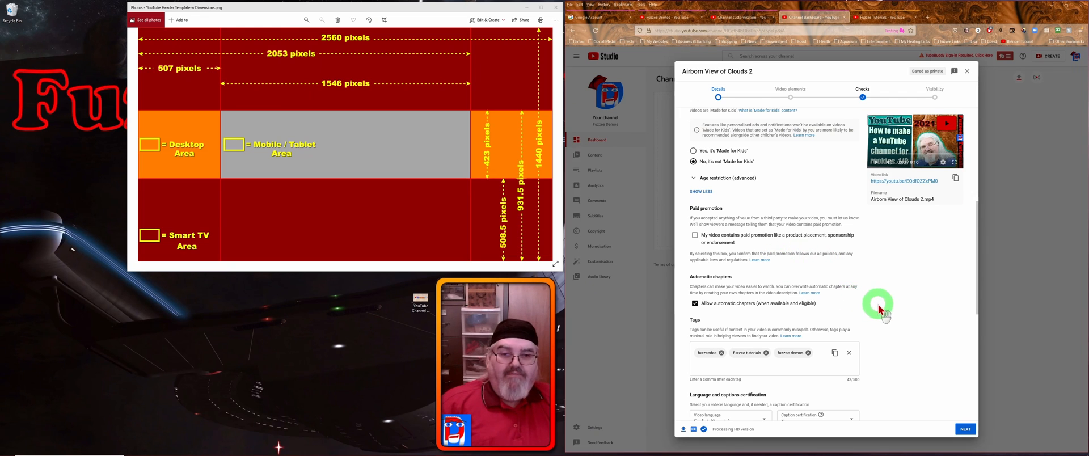
{"action": "scroll", "coordinate": [890, 278], "scroll_direction": "down", "scroll_amount": 3}
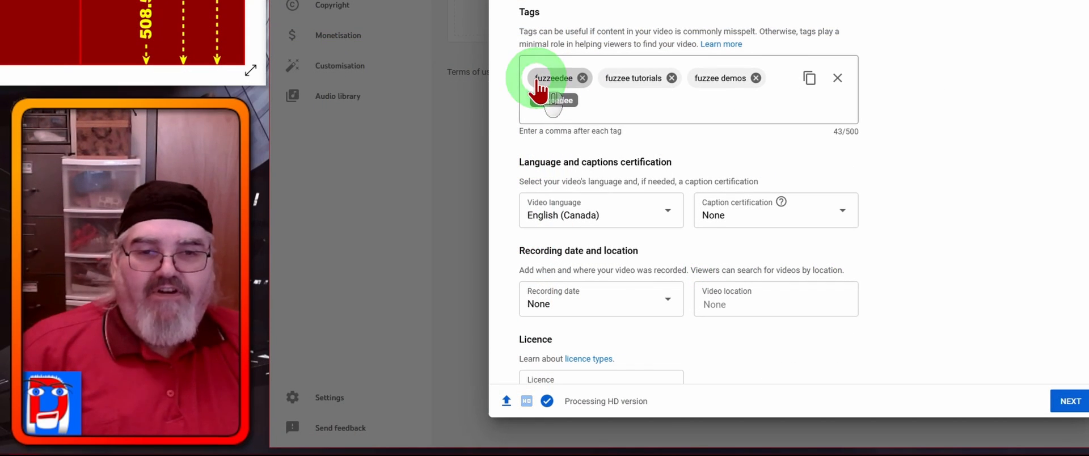
{"action": "left_click", "coordinate": [538, 81]}
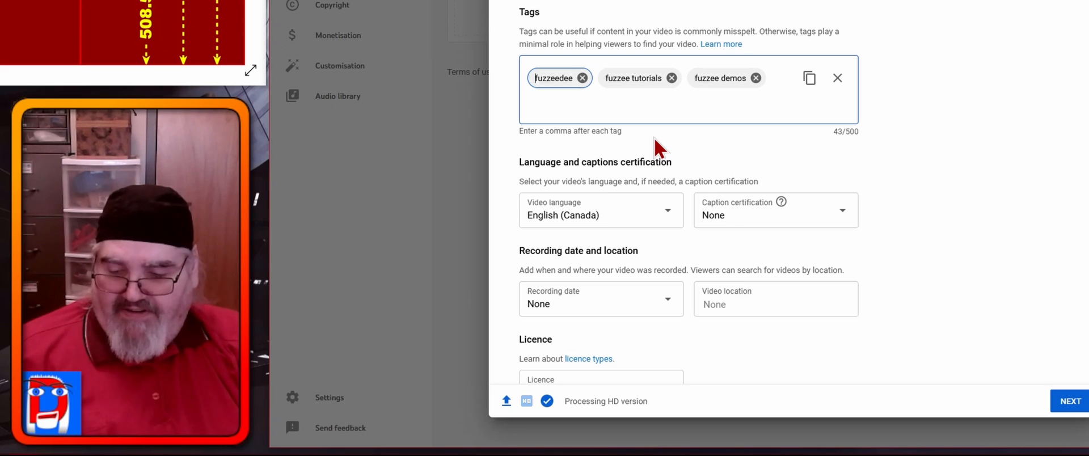
{"action": "left_click", "coordinate": [538, 77]}
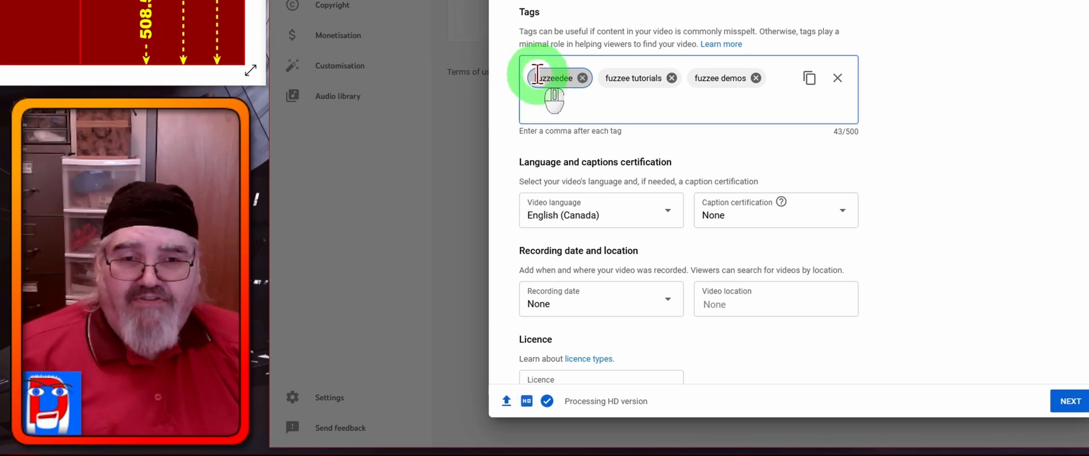
{"action": "left_click", "coordinate": [671, 165]}
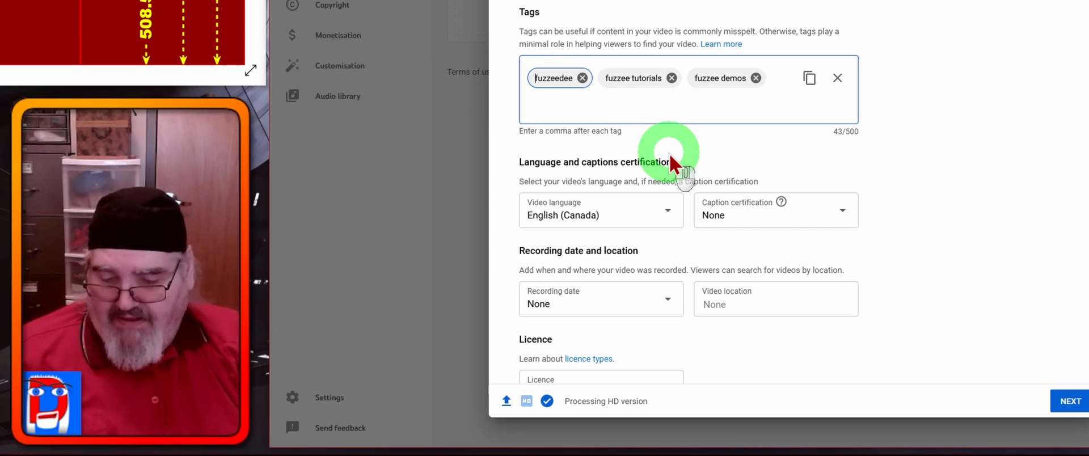
{"action": "key", "text": "ctrl"}
{"action": "type", "text": "Airborn View of Clouds 2"}
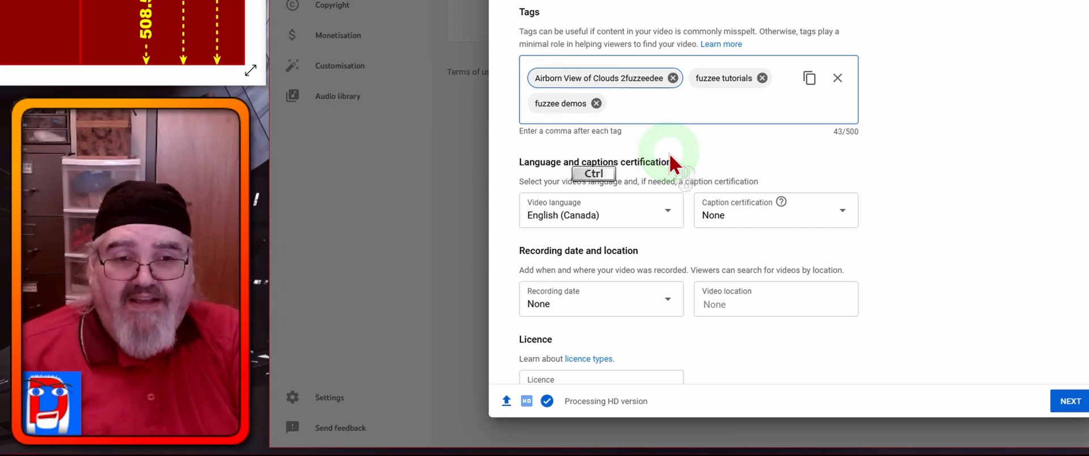
{"action": "type", "text": ","}
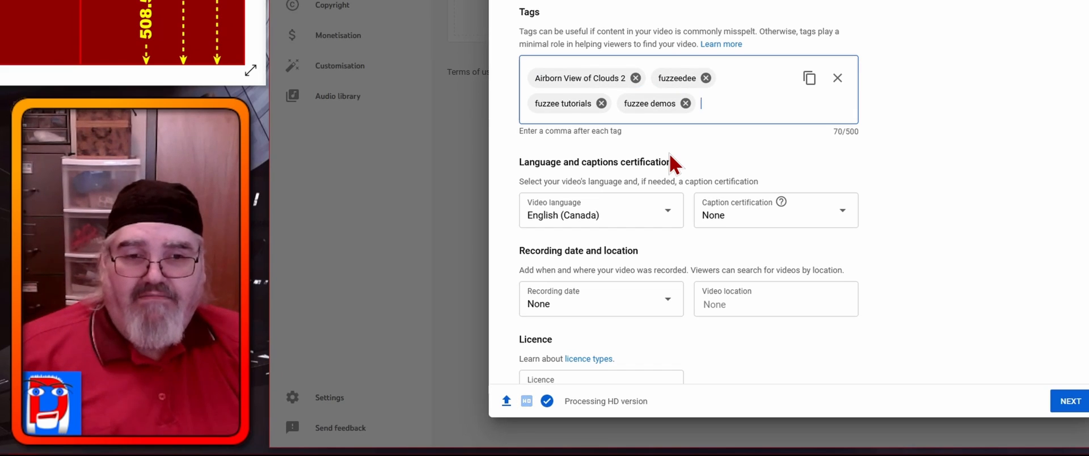
{"action": "left_click", "coordinate": [757, 105]}
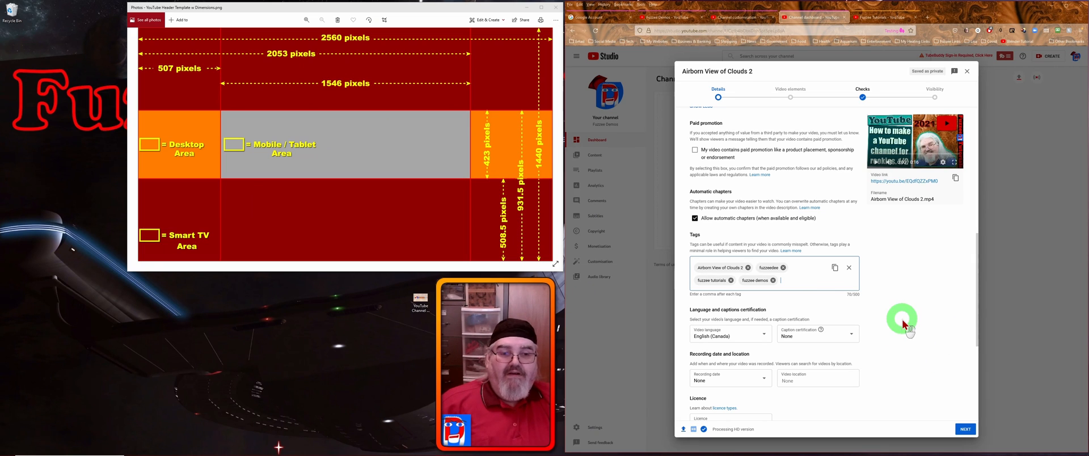
- Set the video's recording date to 25 Nov 2021 and its location to Alberta
{"action": "scroll", "coordinate": [904, 321], "scroll_direction": "down", "scroll_amount": 3}
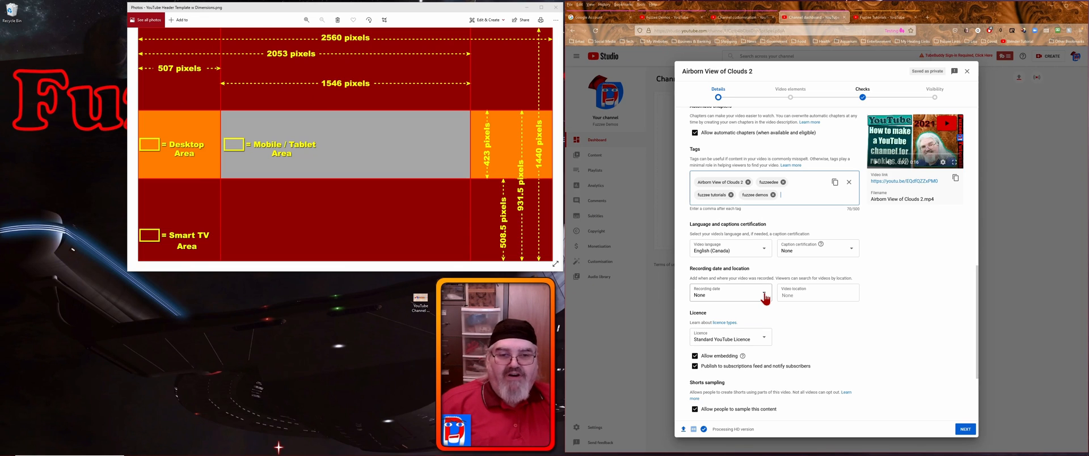
{"action": "left_click", "coordinate": [764, 295]}
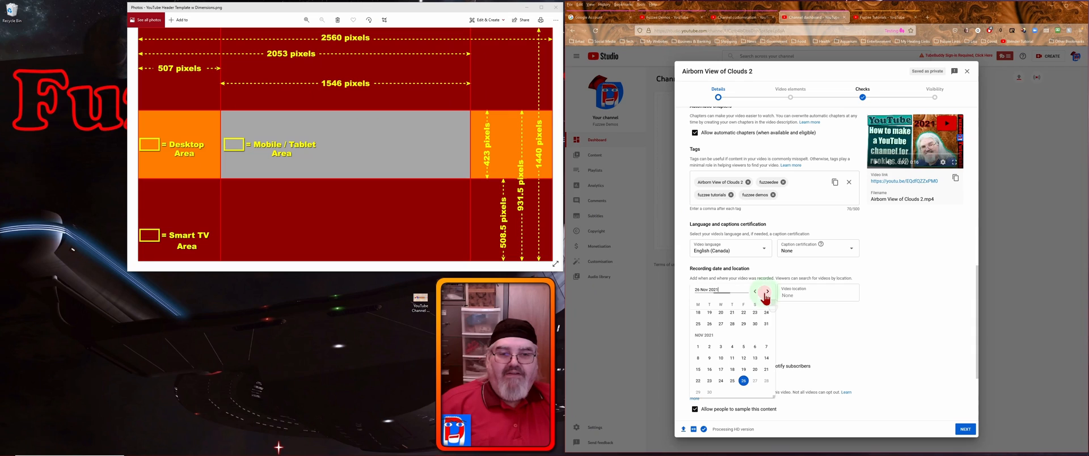
{"action": "left_click", "coordinate": [732, 382]}
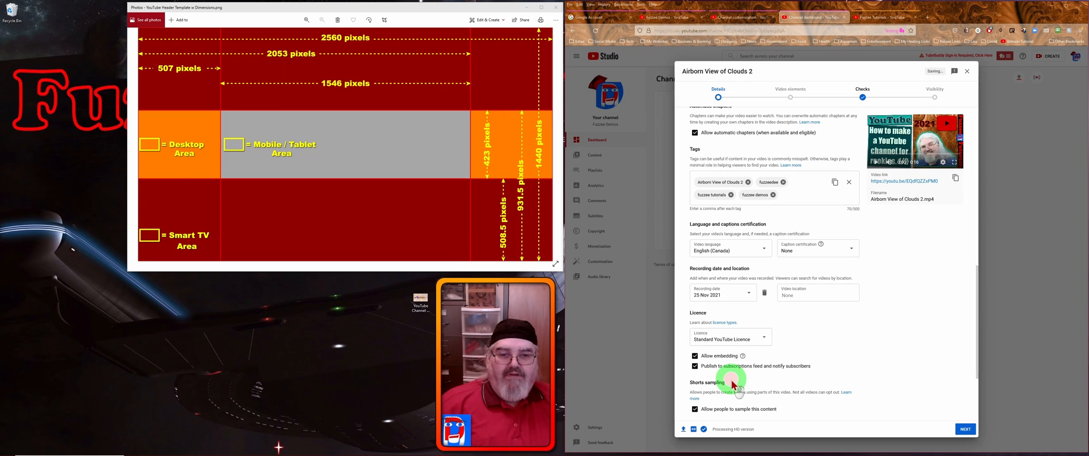
{"action": "left_click", "coordinate": [798, 295]}
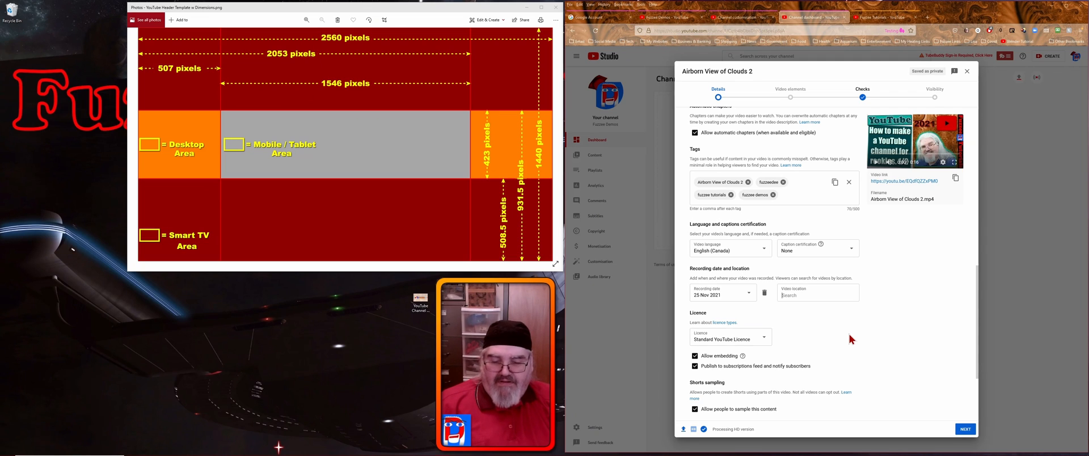
{"action": "type", "text": "alb"}
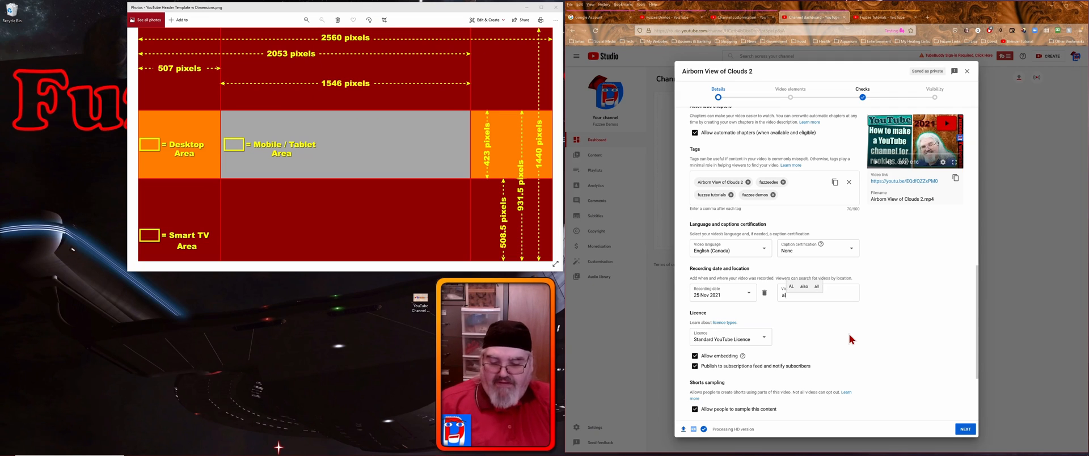
{"action": "left_click", "coordinate": [807, 332]}
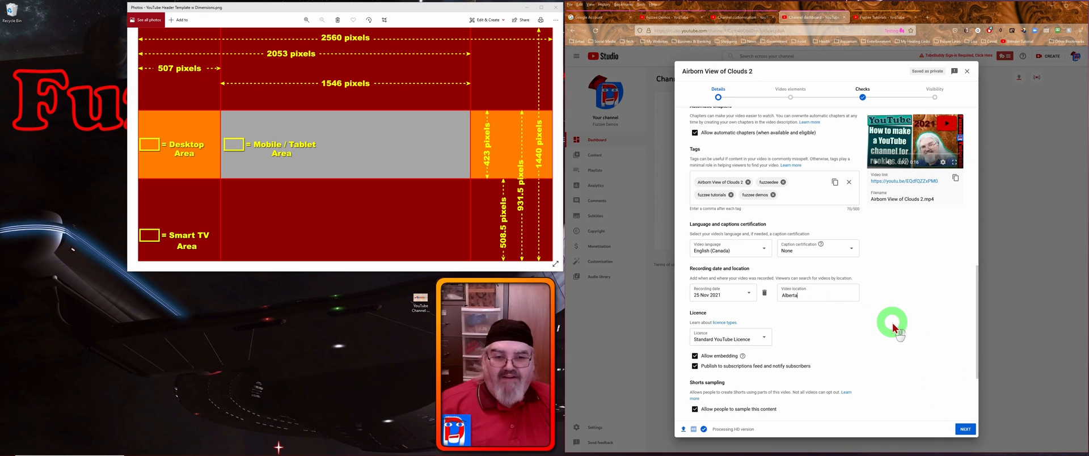
- Disallow people from sampling the video's content for Shorts
{"action": "scroll", "coordinate": [893, 324], "scroll_direction": "down", "scroll_amount": 3}
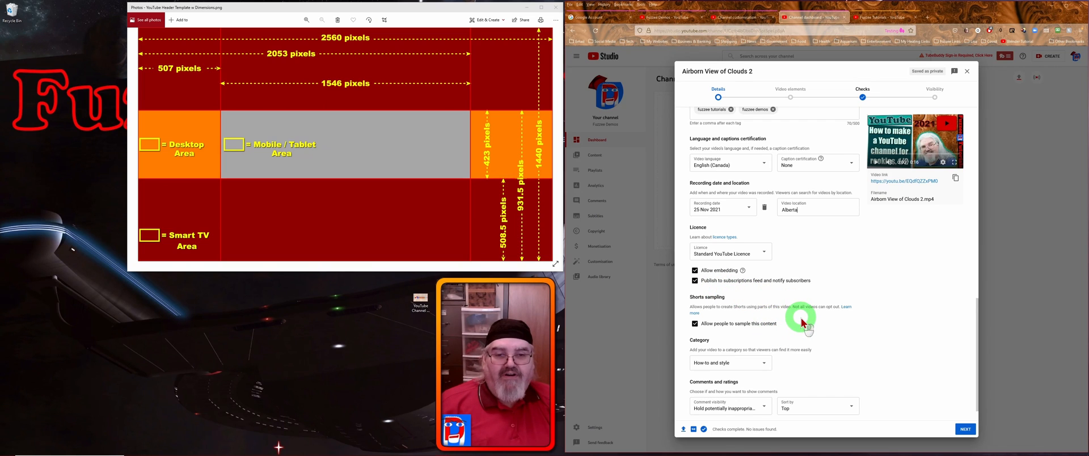
{"action": "scroll", "coordinate": [801, 318], "scroll_direction": "down", "scroll_amount": 1}
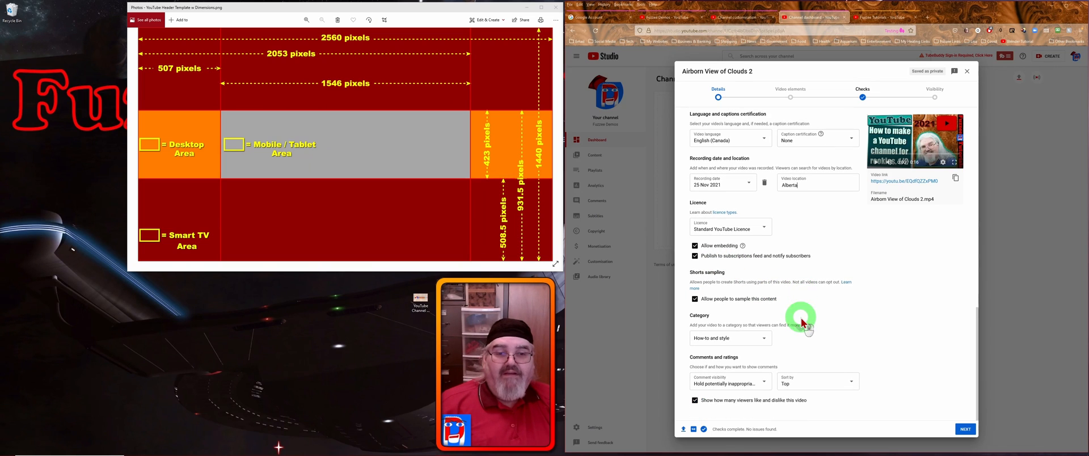
{"action": "left_click", "coordinate": [695, 300]}
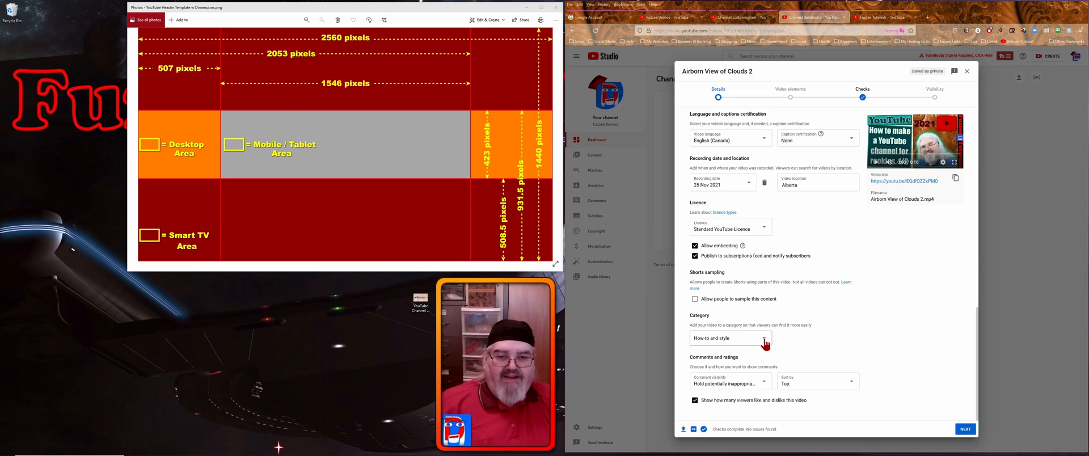
{"action": "left_click", "coordinate": [919, 353]}
{"action": "scroll", "coordinate": [881, 311], "scroll_direction": "up", "scroll_amount": 8}
{"action": "scroll", "coordinate": [882, 311], "scroll_direction": "up", "scroll_amount": 5}
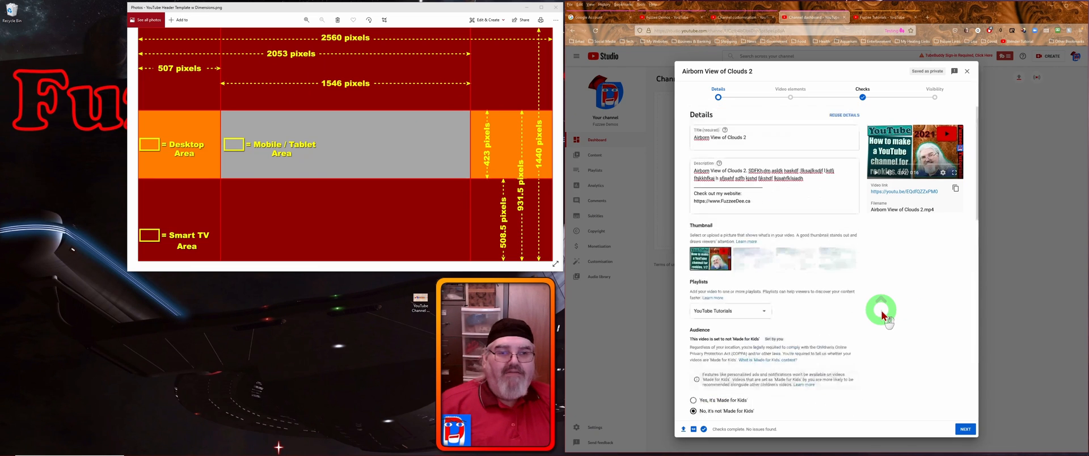
{"action": "left_click", "coordinate": [848, 258]}
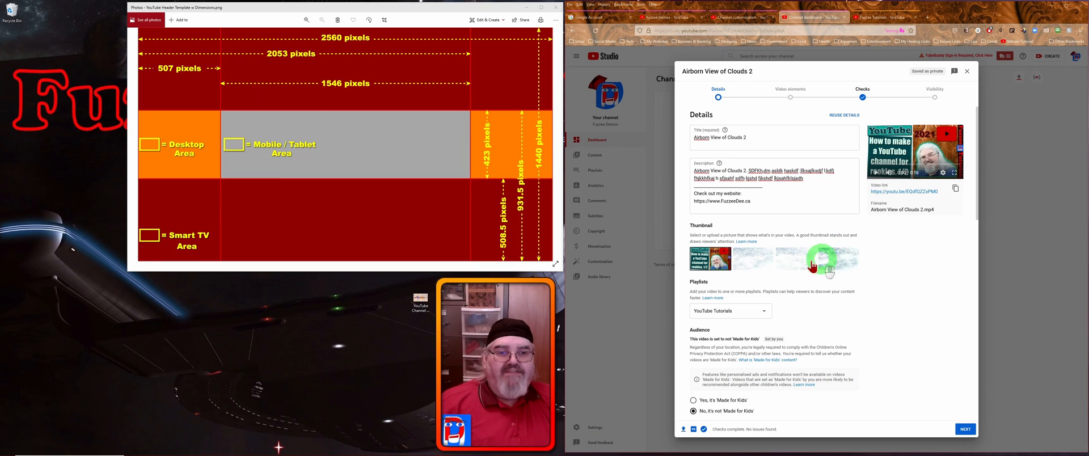
{"action": "left_click", "coordinate": [750, 266]}
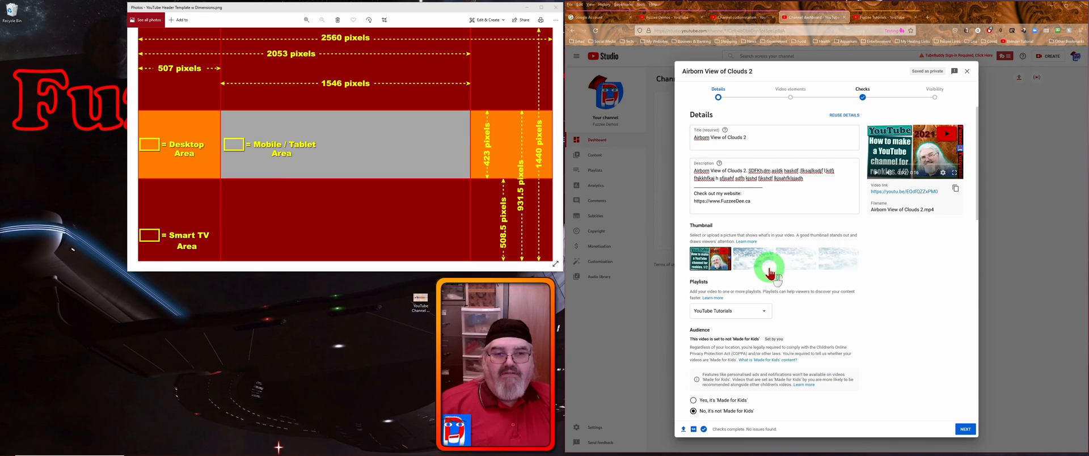
{"action": "left_click", "coordinate": [719, 264]}
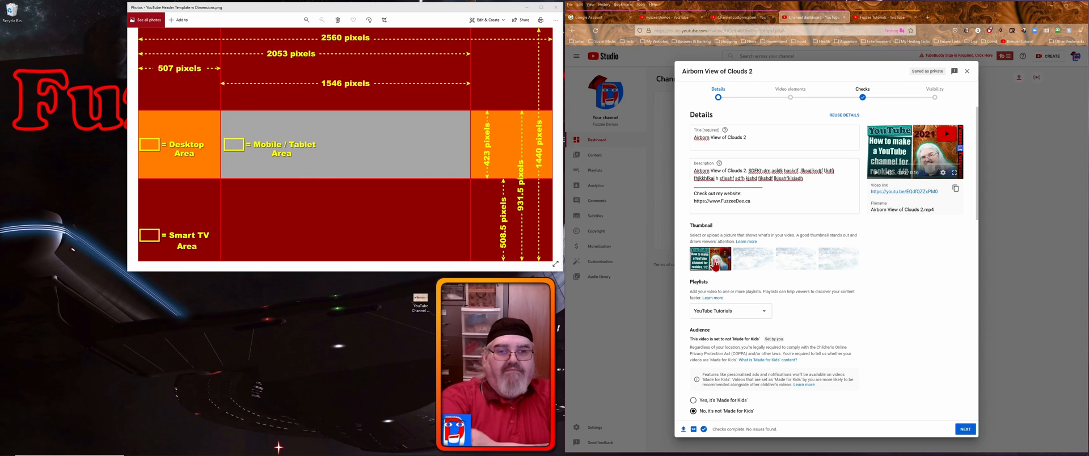
{"action": "left_click", "coordinate": [934, 214]}
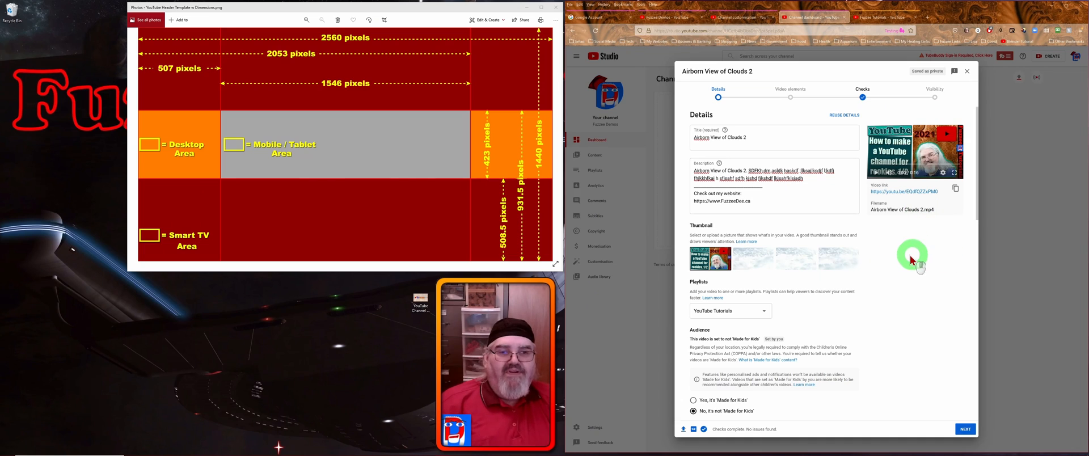
- Continue past the video elements and checks without adding anything, and publish the video with Public visibility
{"action": "left_click", "coordinate": [965, 430]}
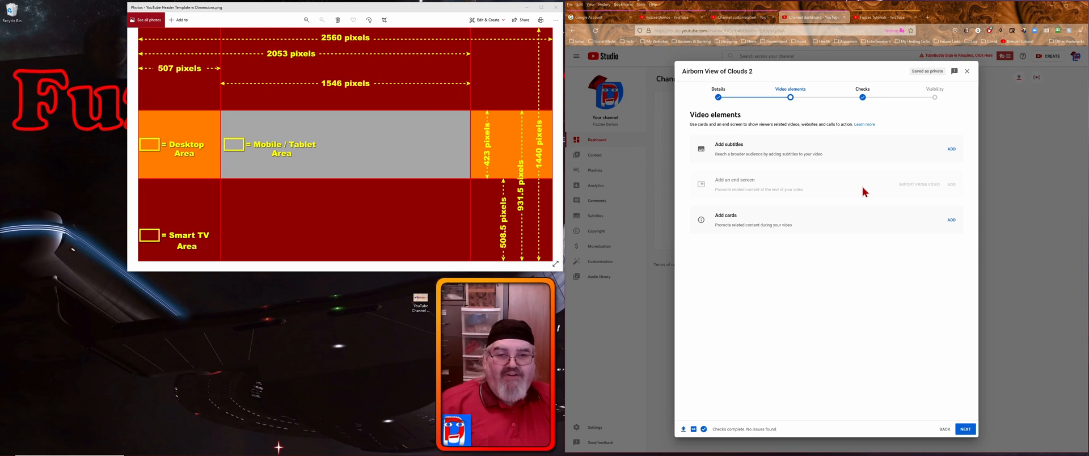
{"action": "left_click", "coordinate": [942, 250]}
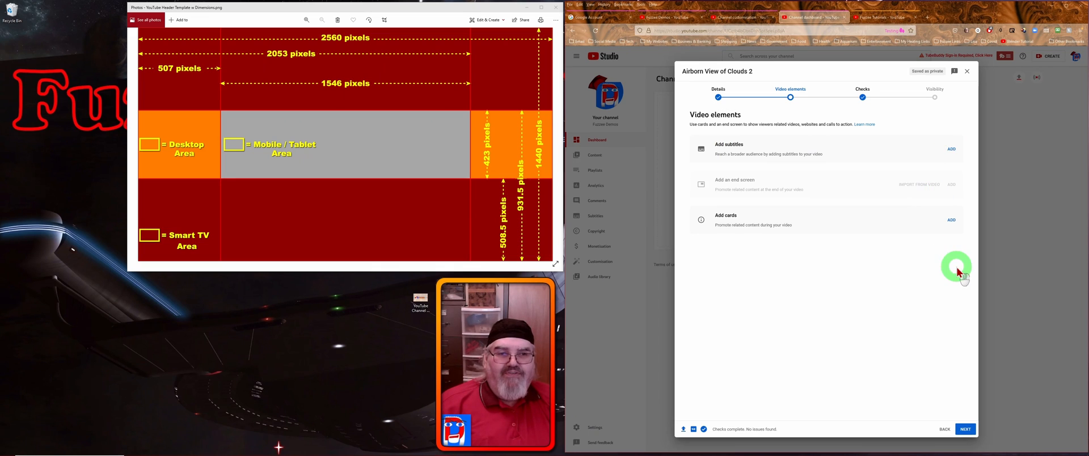
{"action": "left_click", "coordinate": [966, 429]}
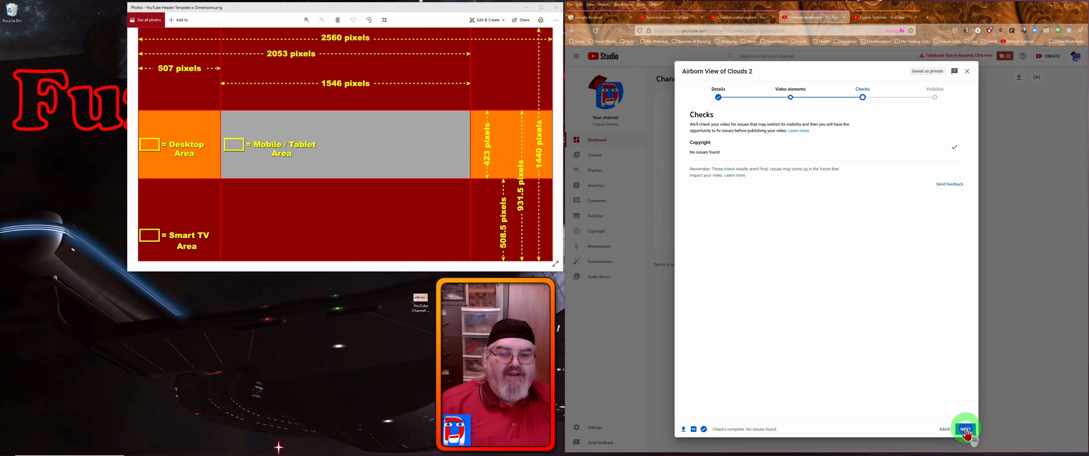
{"action": "left_click", "coordinate": [966, 430]}
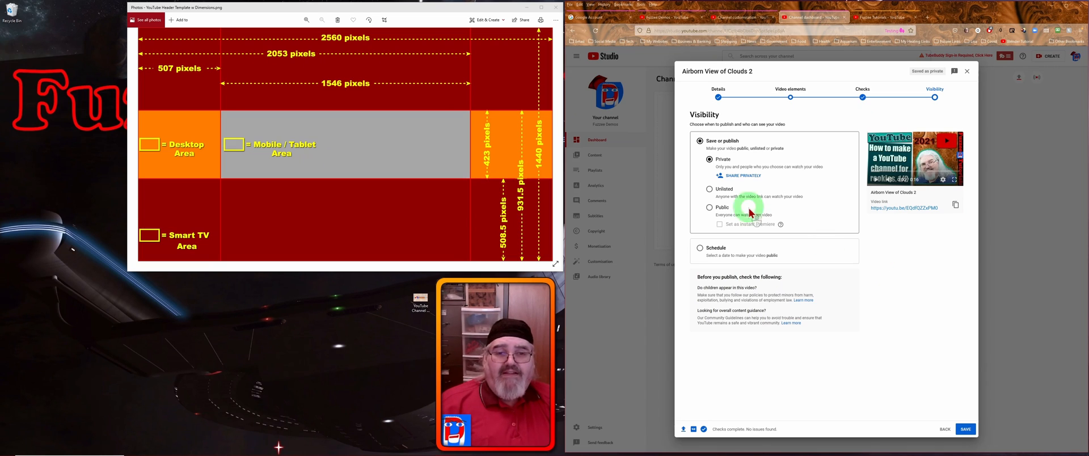
{"action": "left_click", "coordinate": [710, 207]}
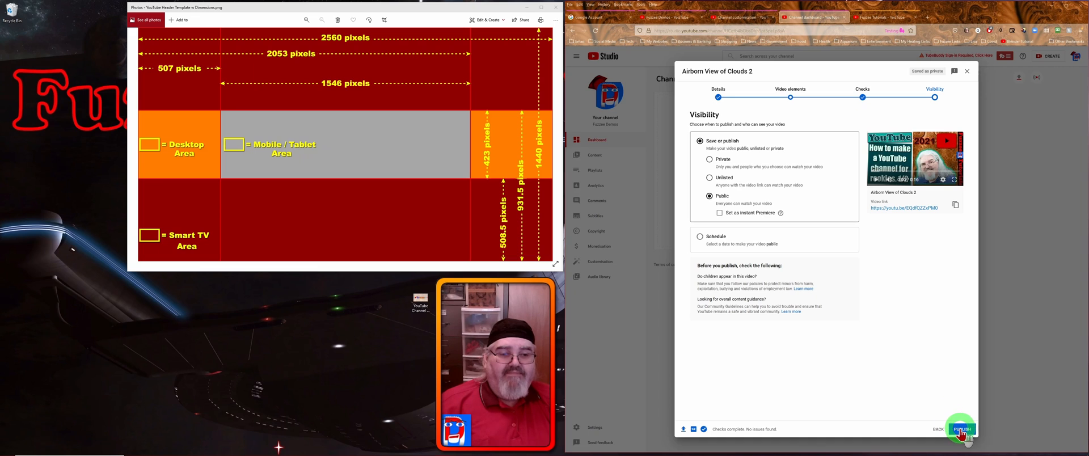
{"action": "left_click", "coordinate": [961, 431]}
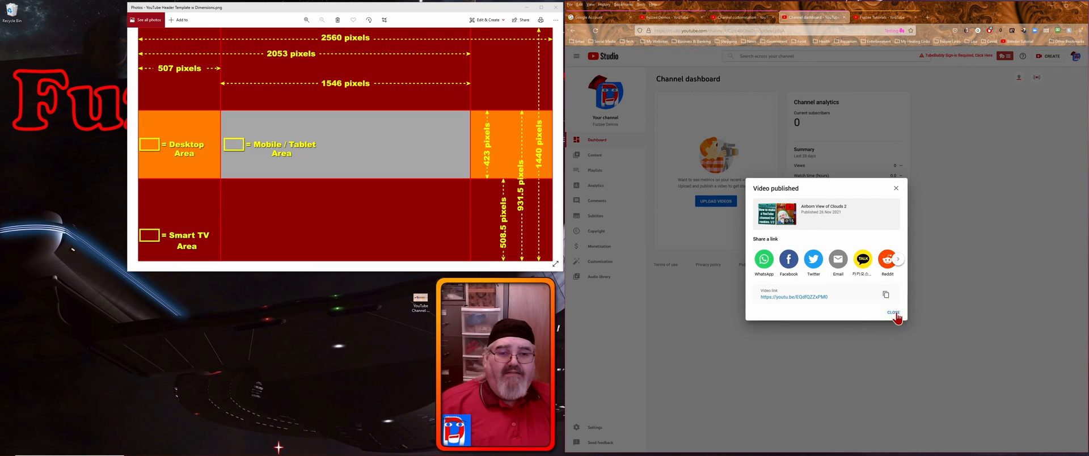
- Copy the published video's link, close the share dialog, and open the channel's content list
{"action": "left_click", "coordinate": [886, 295]}
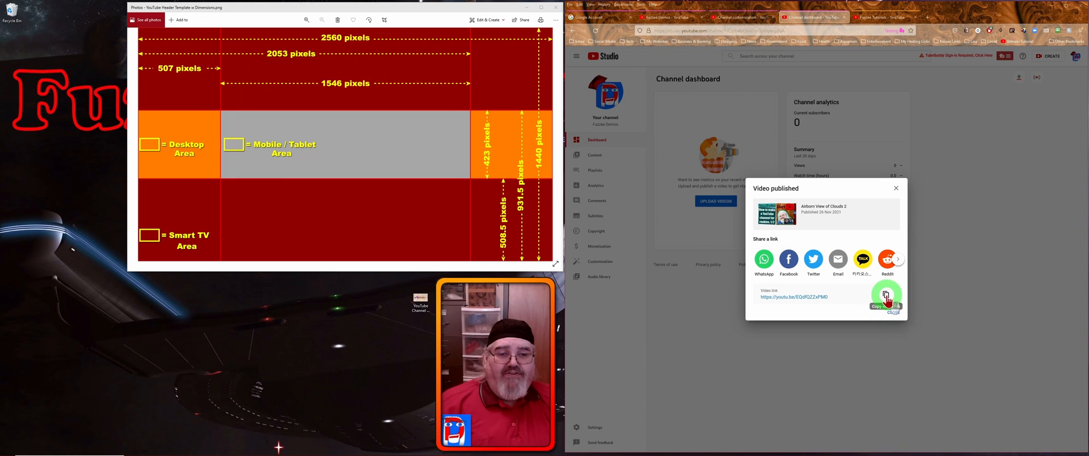
{"action": "left_click", "coordinate": [894, 313]}
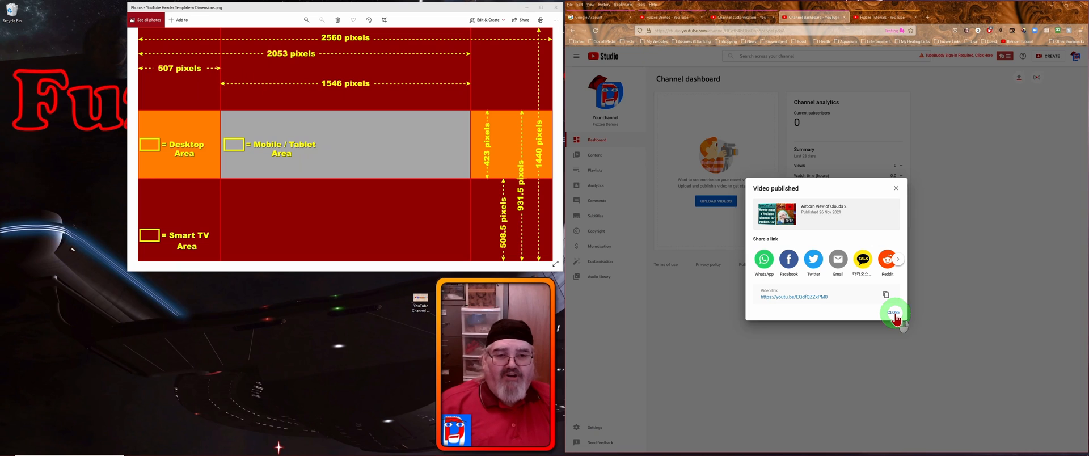
{"action": "left_click", "coordinate": [895, 314]}
{"action": "left_click", "coordinate": [596, 156]}
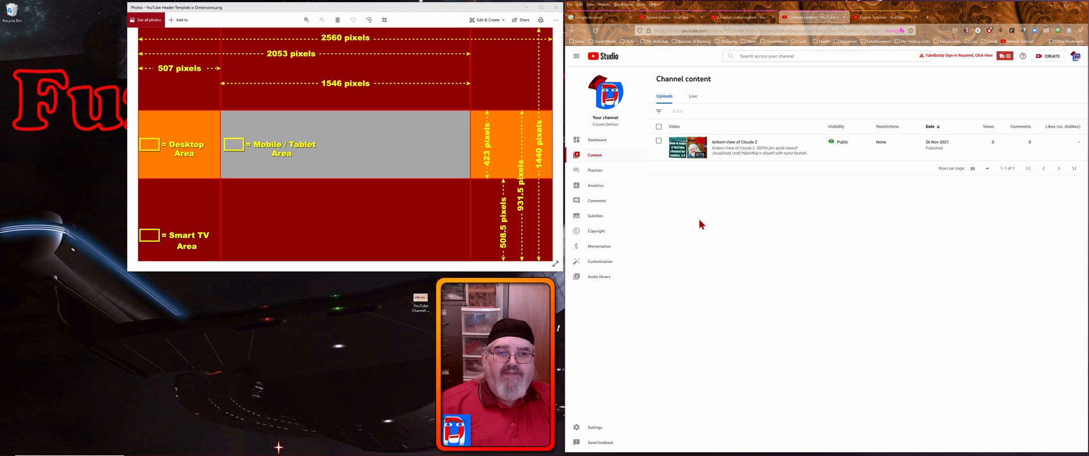
- Start a new upload from the dashboard and select Distorted Reflection, Elderly Couple Stretching, Ground View of Clouds, Group of People Eating and Kaleidoscope
{"action": "left_click", "coordinate": [604, 140]}
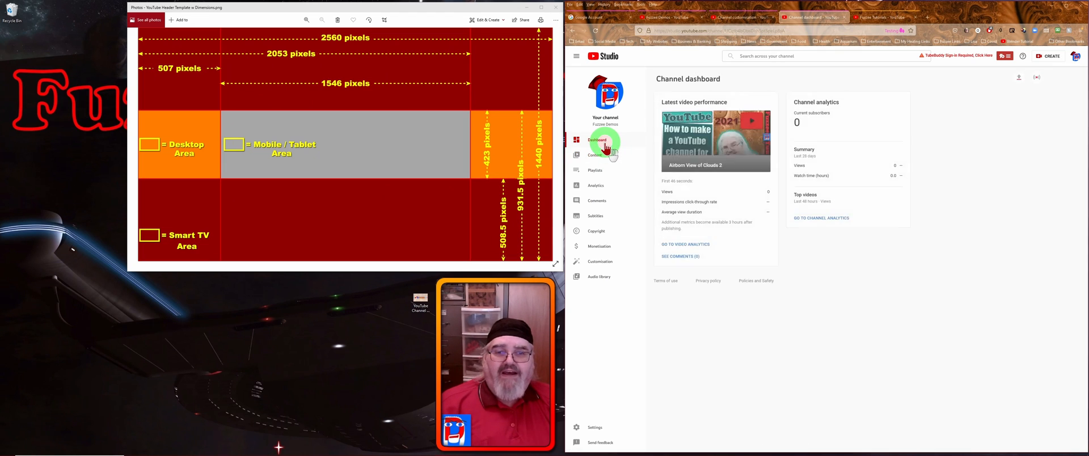
{"action": "left_click", "coordinate": [1020, 80]}
{"action": "left_click", "coordinate": [828, 288]}
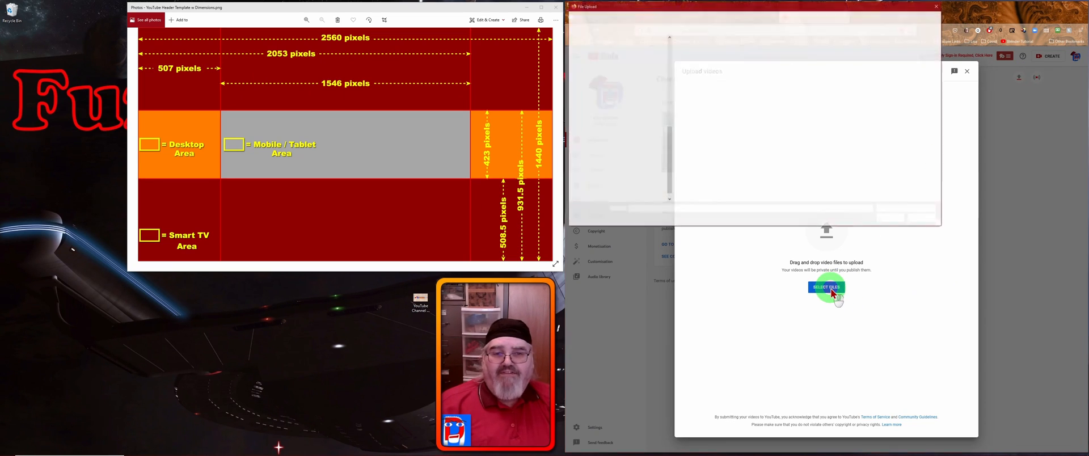
{"action": "left_click", "coordinate": [732, 60]}
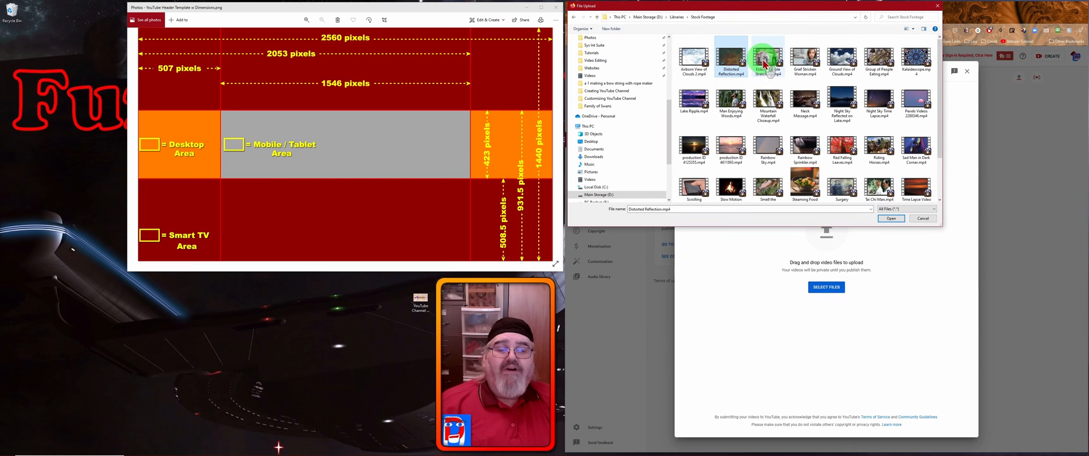
{"action": "key", "text": "ctrl"}
{"action": "left_click", "coordinate": [764, 62], "text": "ctrl"}
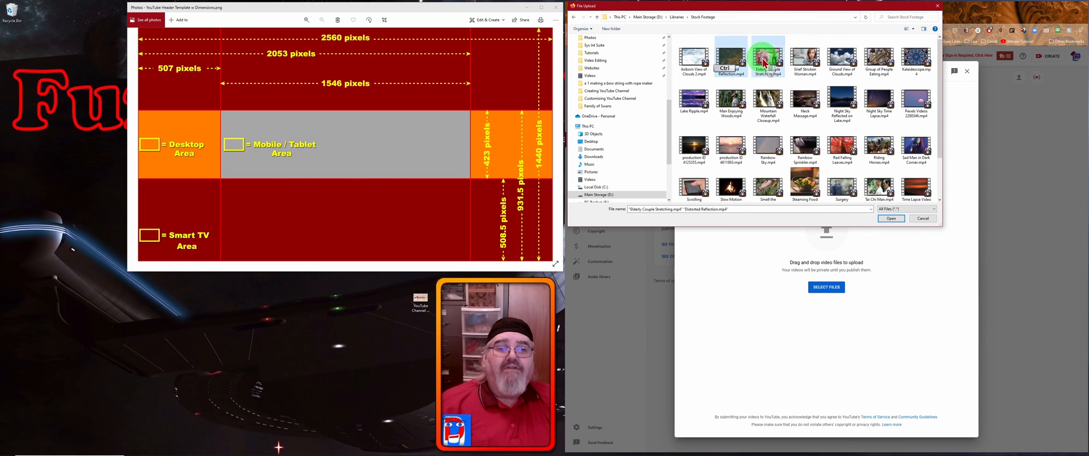
{"action": "left_click", "coordinate": [842, 60], "text": "ctrl"}
{"action": "left_click", "coordinate": [880, 62], "text": "ctrl"}
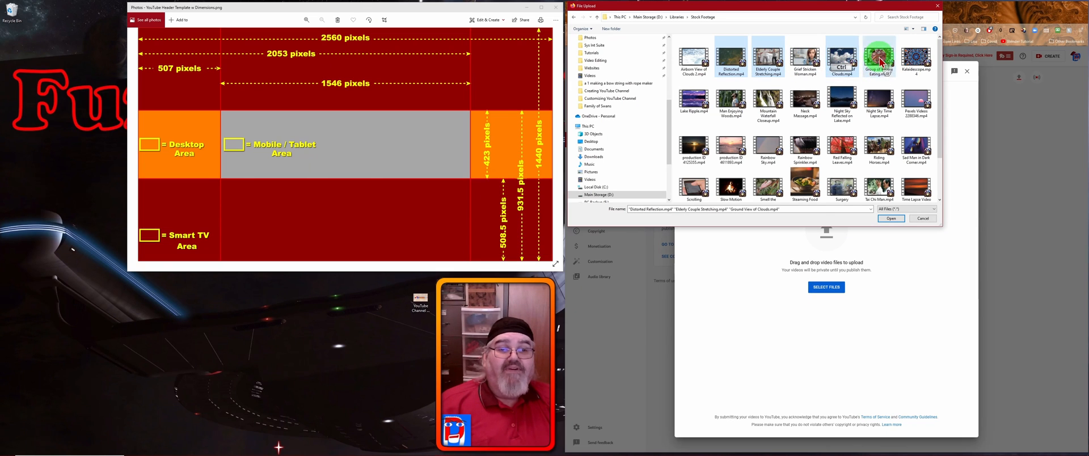
{"action": "left_click", "coordinate": [914, 62], "text": "ctrl"}
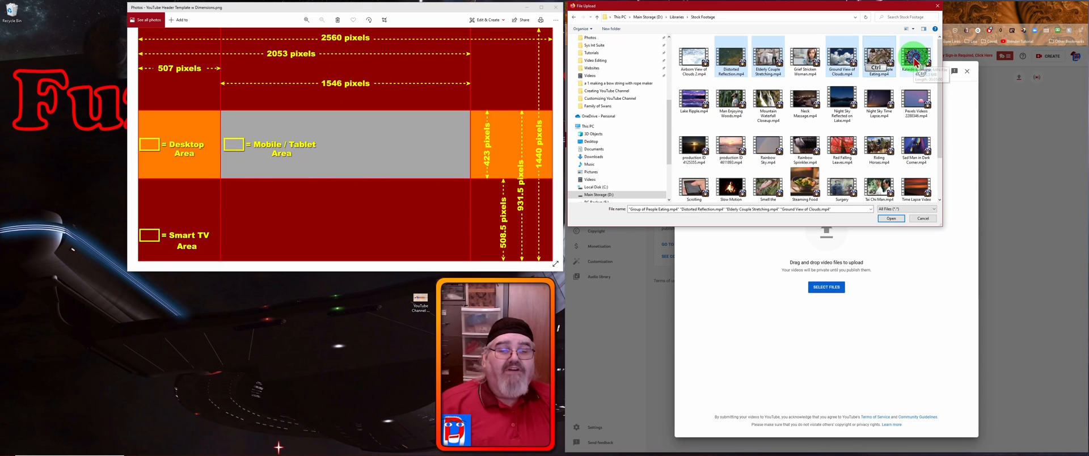
- Add Lake Ripple, Man Enjoying Woods, Mountain Waterfall Closeup, Neck Massage, Night Sky Time Lapse and Red Falling Leaves to the selection and upload them
{"action": "left_click", "coordinate": [690, 102], "text": "ctrl"}
{"action": "left_click", "coordinate": [720, 97], "text": "ctrl"}
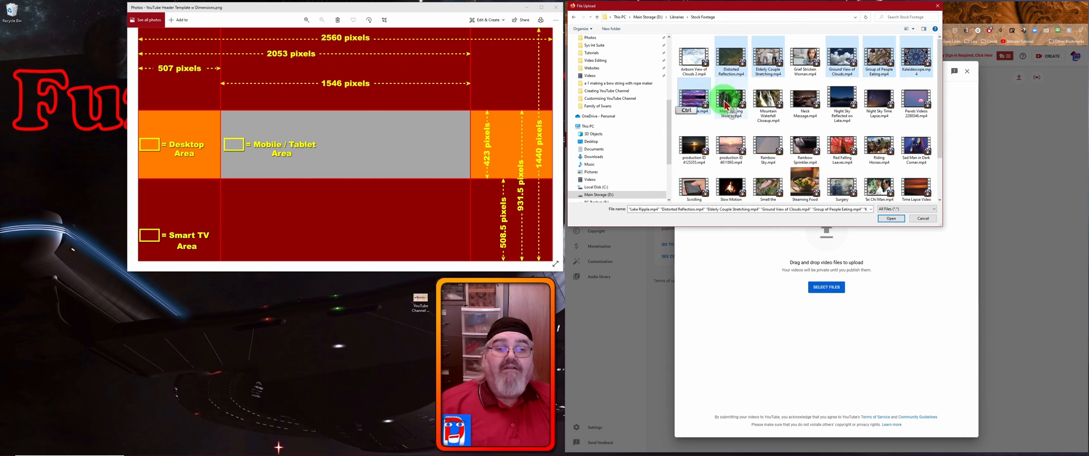
{"action": "left_click", "coordinate": [783, 103], "text": "ctrl"}
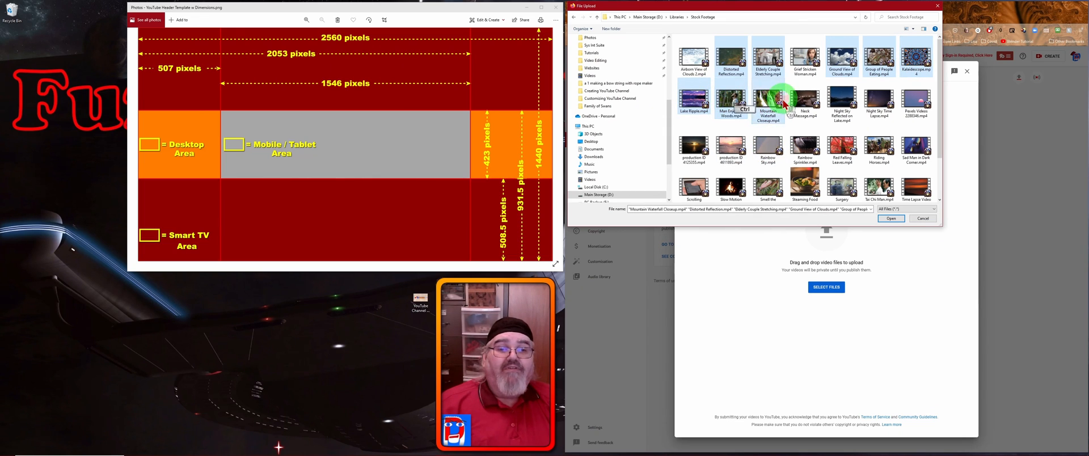
{"action": "left_click", "coordinate": [806, 102], "text": "ctrl"}
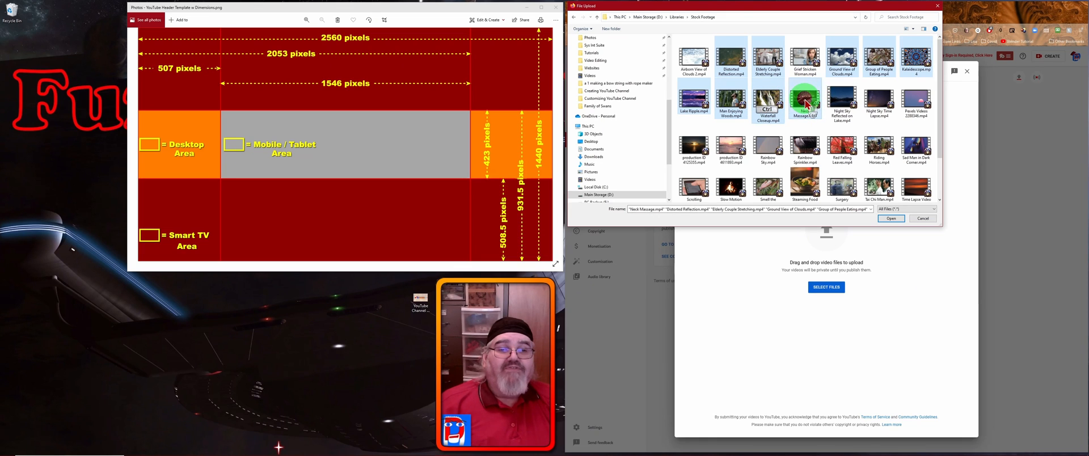
{"action": "left_click", "coordinate": [877, 102], "text": "ctrl"}
{"action": "left_click", "coordinate": [842, 146], "text": "ctrl"}
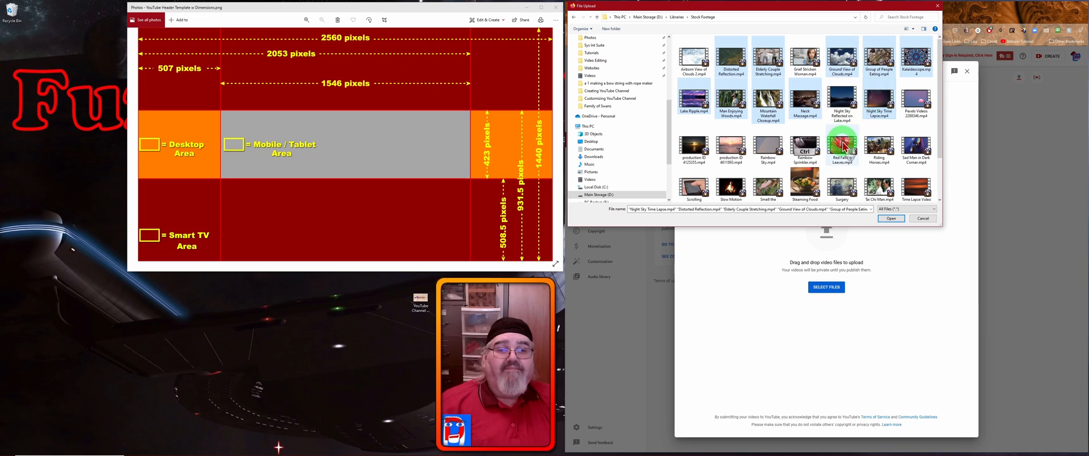
{"action": "left_click", "coordinate": [891, 219]}
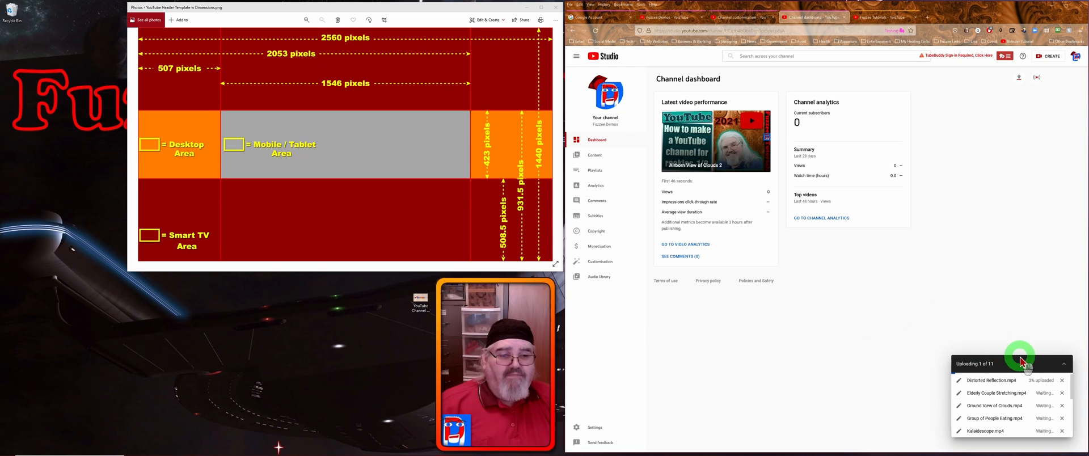
- Look through the upload progress list, check the status details of the Night Sky Time Lapse entry, and close the list
{"action": "scroll", "coordinate": [1024, 391], "scroll_direction": "down", "scroll_amount": 3}
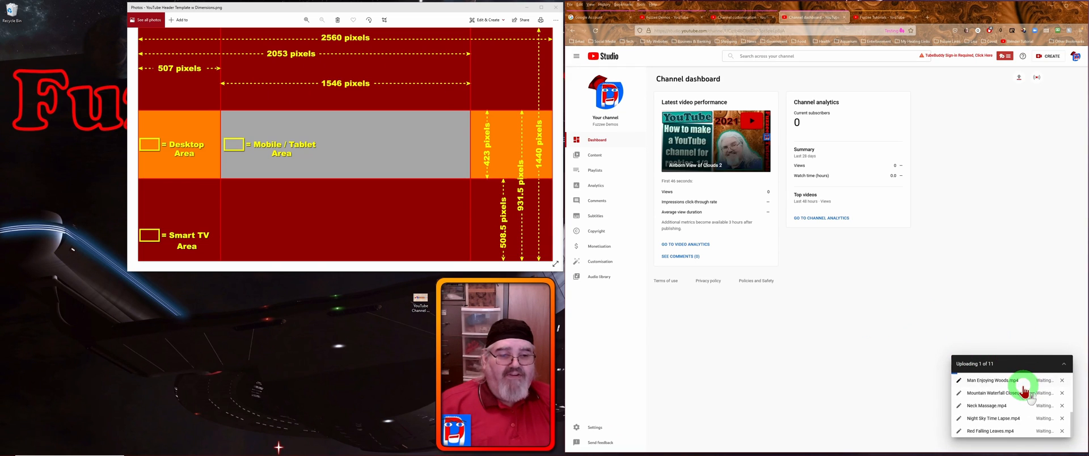
{"action": "scroll", "coordinate": [1025, 392], "scroll_direction": "up", "scroll_amount": 3}
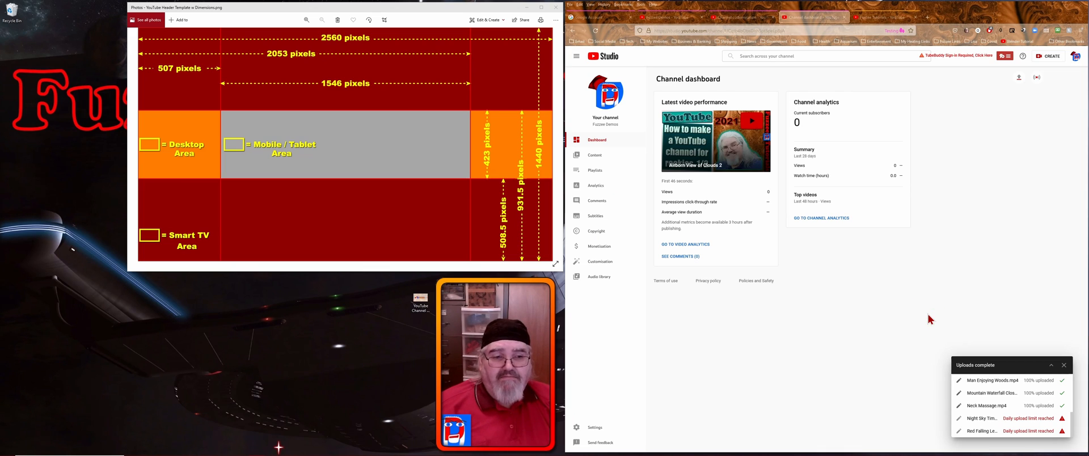
{"action": "left_click", "coordinate": [1018, 421]}
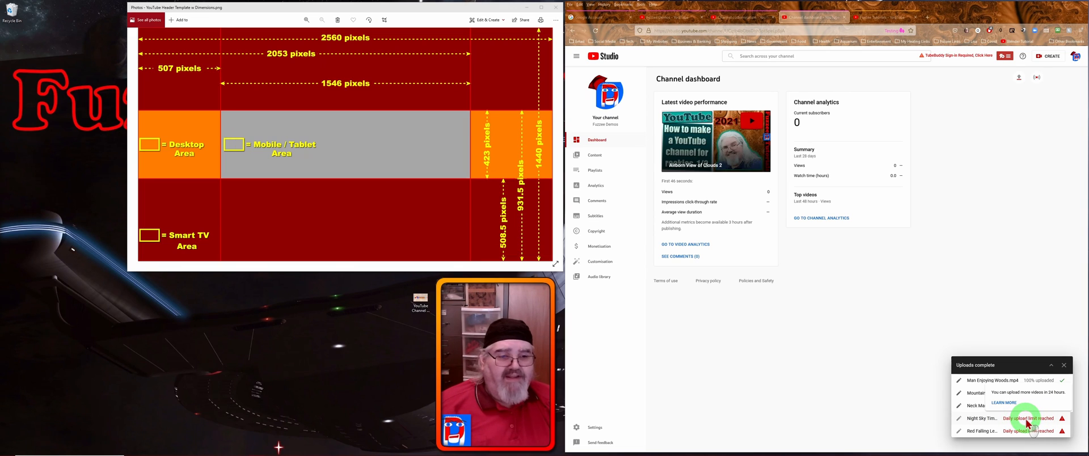
{"action": "left_click", "coordinate": [984, 421]}
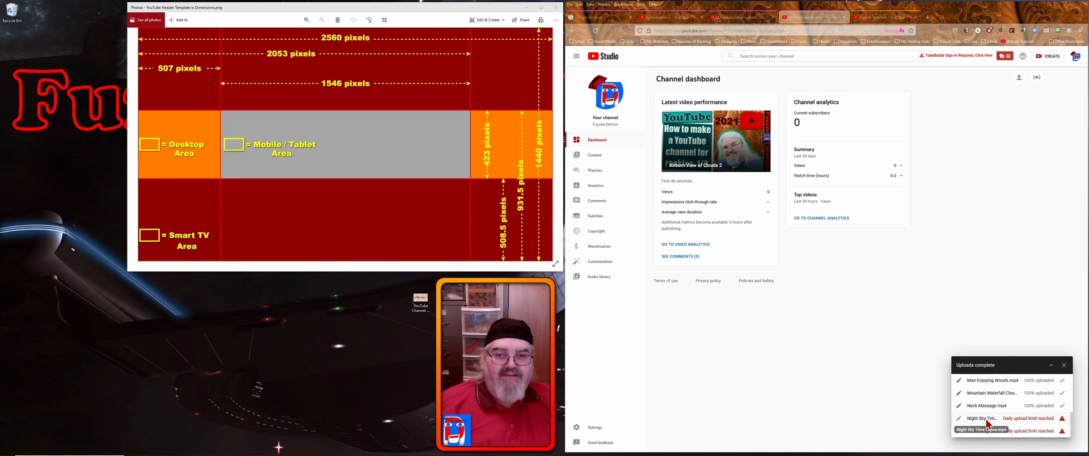
{"action": "left_click", "coordinate": [1064, 364]}
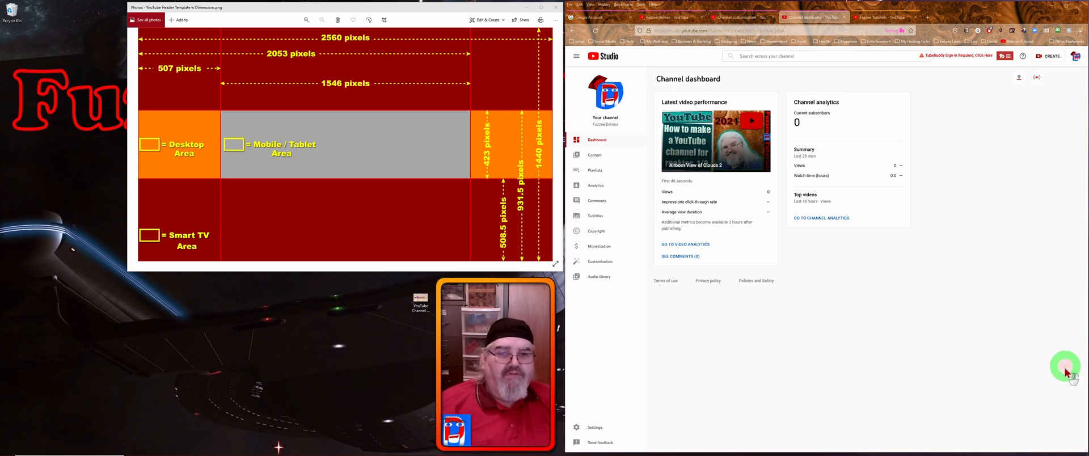
- Open the Man Enjoying Woods draft from the channel content and add it to the Collaborations playlist
{"action": "left_click", "coordinate": [596, 156]}
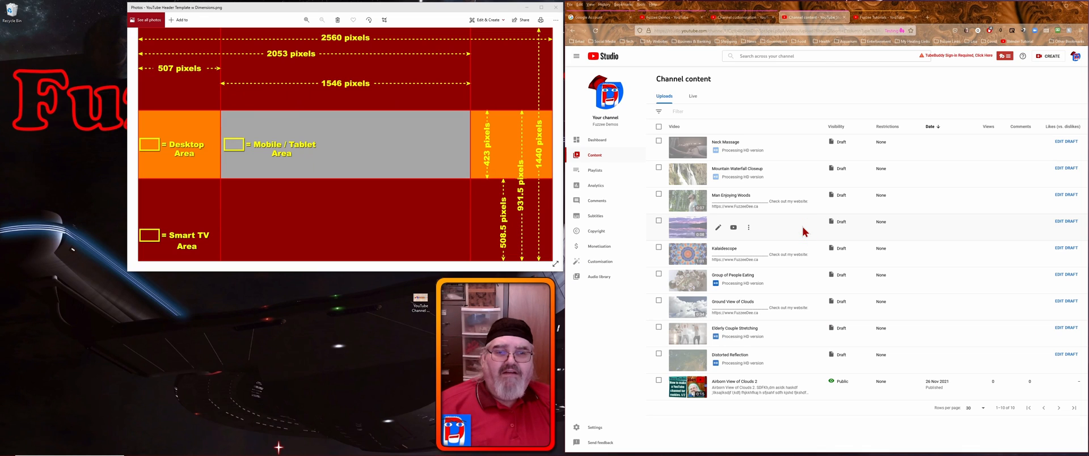
{"action": "left_click", "coordinate": [718, 202]}
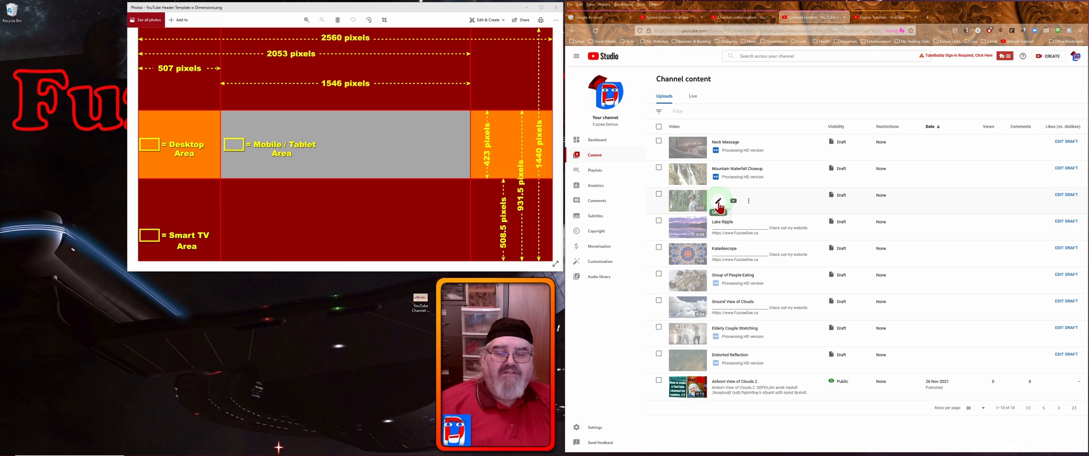
{"action": "left_click", "coordinate": [718, 202]}
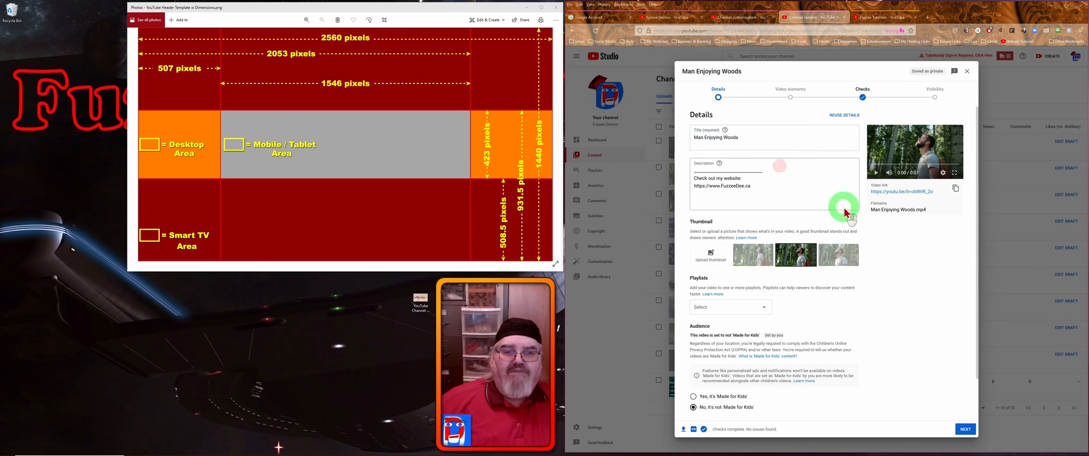
{"action": "scroll", "coordinate": [874, 286], "scroll_direction": "down", "scroll_amount": 1}
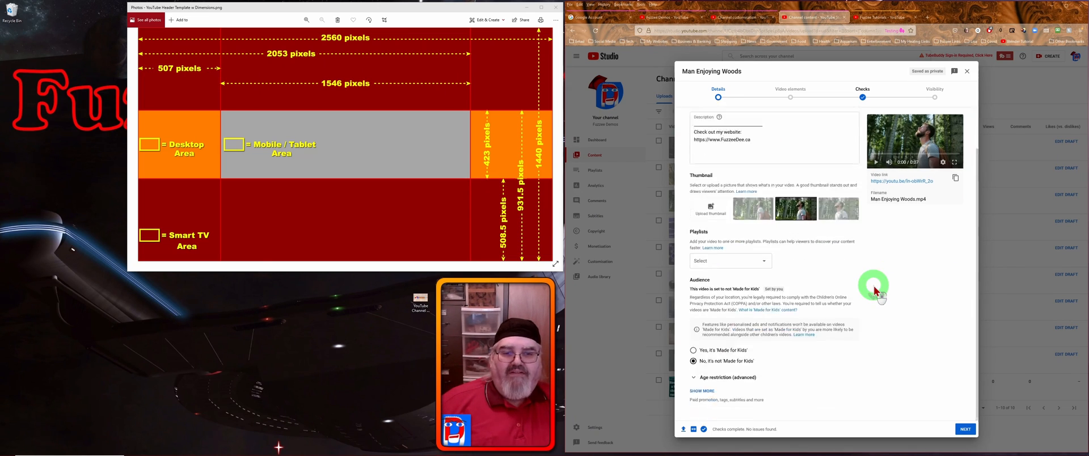
{"action": "left_click", "coordinate": [764, 262]}
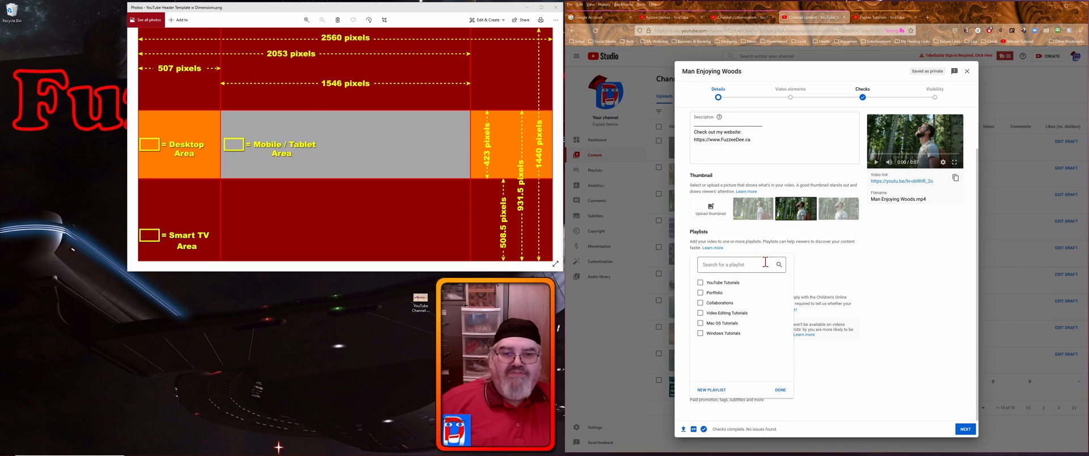
{"action": "left_click", "coordinate": [739, 282]}
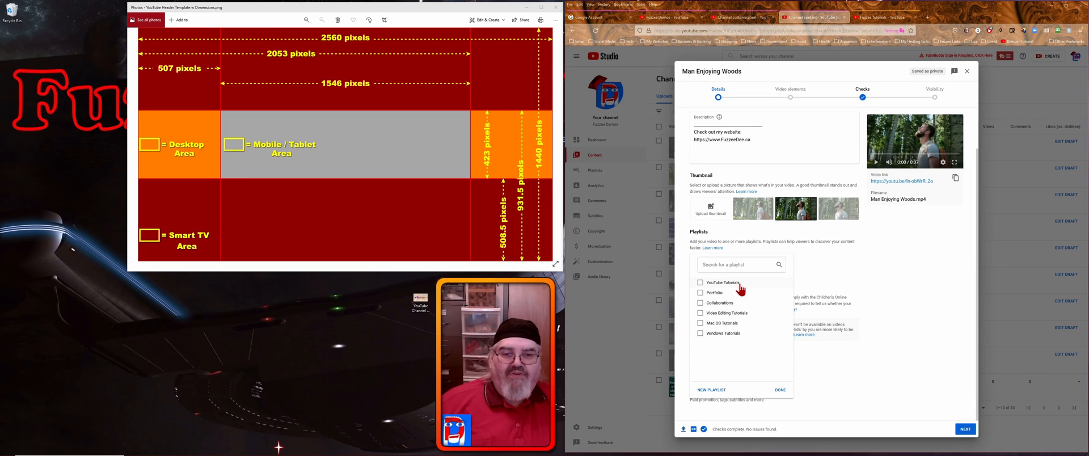
{"action": "left_click", "coordinate": [701, 303]}
{"action": "left_click", "coordinate": [777, 384]}
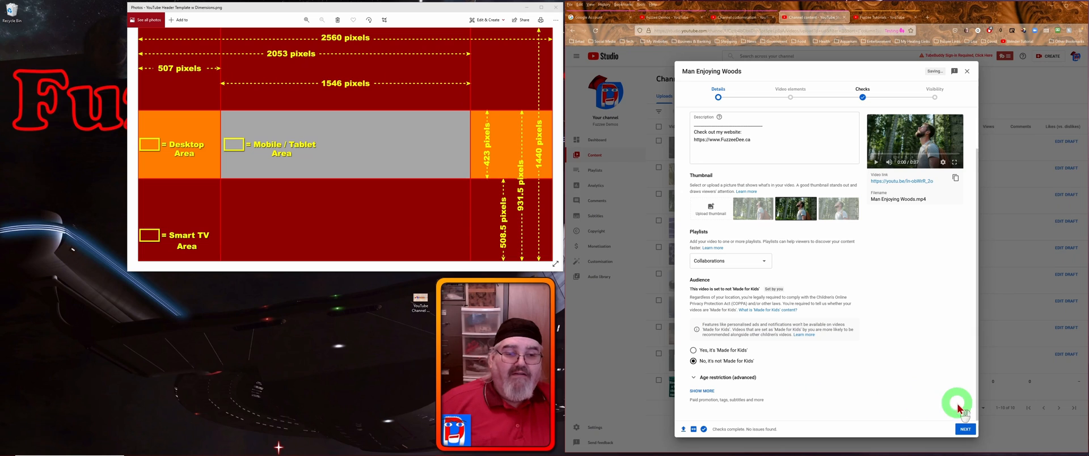
- Expand the draft's additional settings and look through the paid promotion, chapters, tags and remaining options
{"action": "left_click", "coordinate": [709, 392]}
{"action": "scroll", "coordinate": [864, 349], "scroll_direction": "down", "scroll_amount": 2}
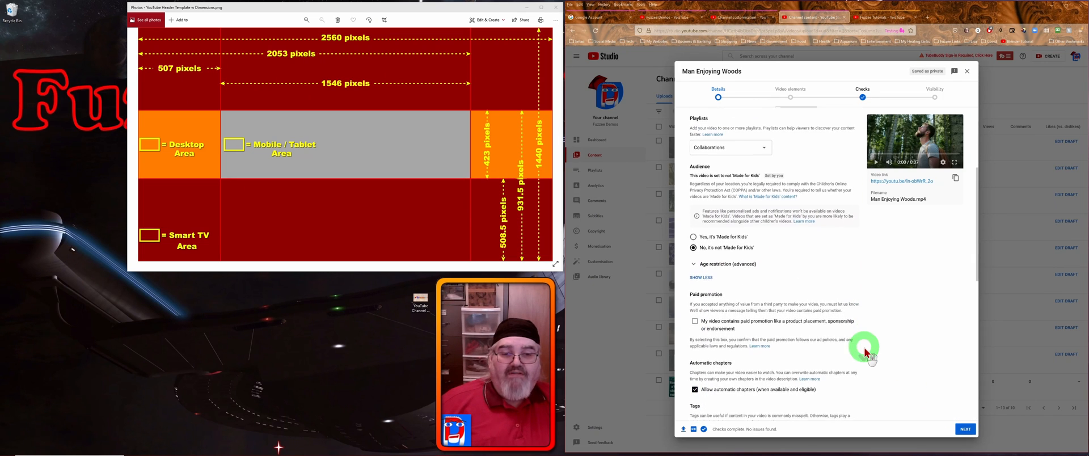
{"action": "scroll", "coordinate": [891, 341], "scroll_direction": "down", "scroll_amount": 5}
{"action": "scroll", "coordinate": [891, 339], "scroll_direction": "down", "scroll_amount": 2}
{"action": "scroll", "coordinate": [892, 340], "scroll_direction": "up", "scroll_amount": 10}
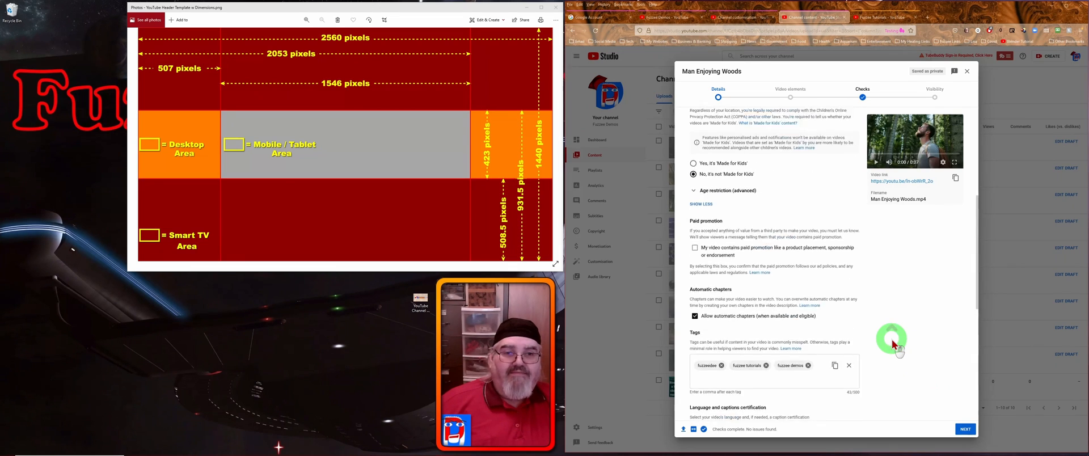
- Continue past video elements and checks without adding anything, and publish Man Enjoying Woods with Public visibility, closing the share dialog
{"action": "left_click", "coordinate": [964, 430]}
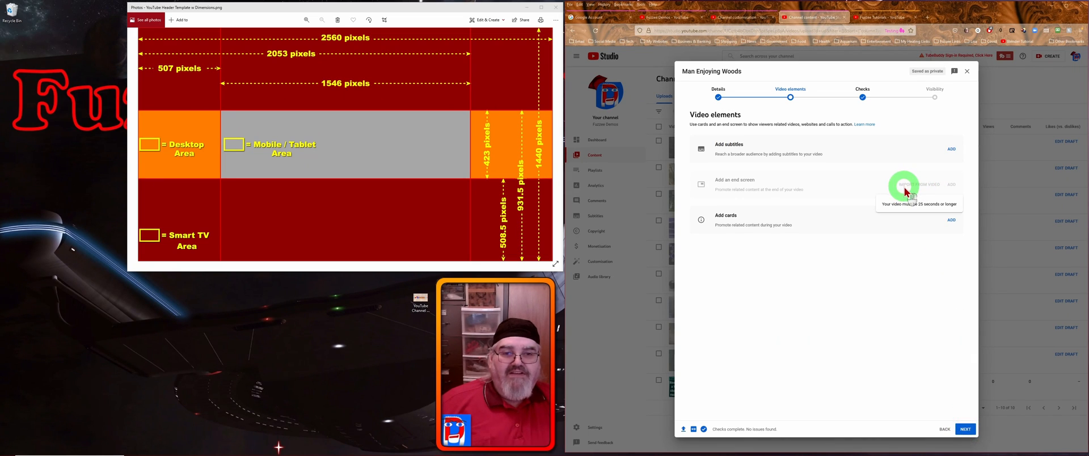
{"action": "left_click", "coordinate": [966, 430]}
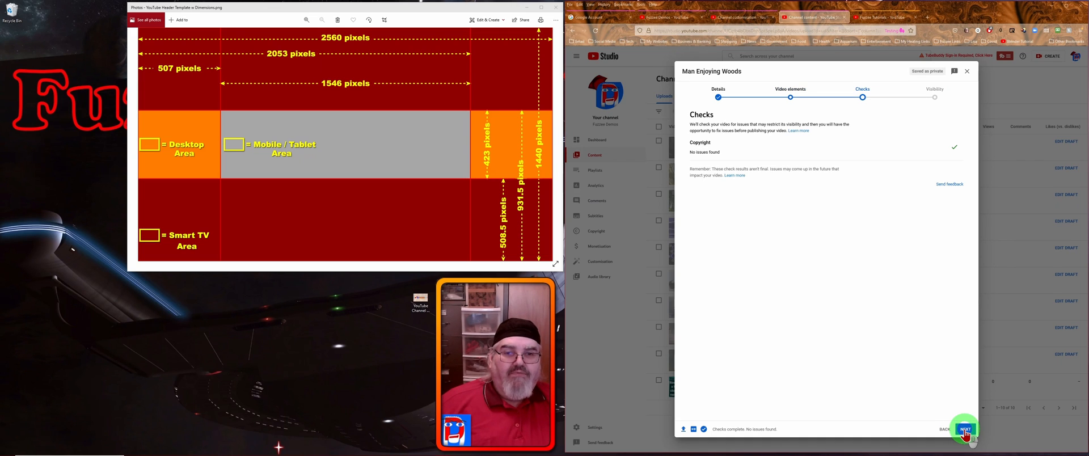
{"action": "left_click", "coordinate": [966, 430]}
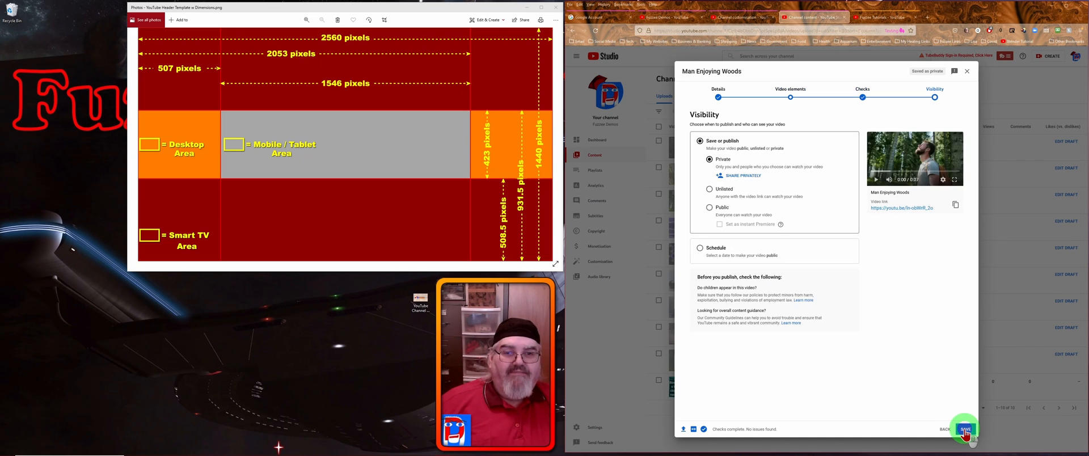
{"action": "left_click", "coordinate": [709, 207]}
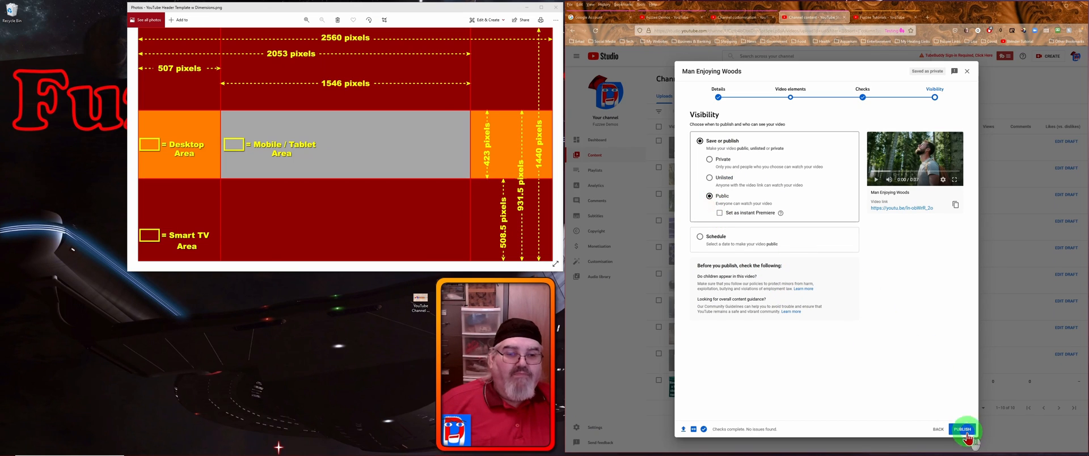
{"action": "left_click", "coordinate": [963, 430]}
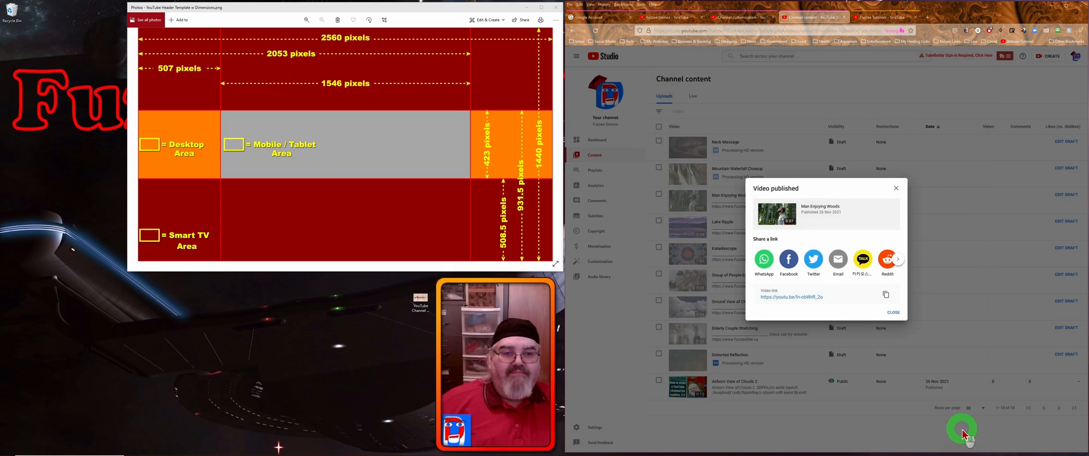
{"action": "left_click", "coordinate": [894, 313]}
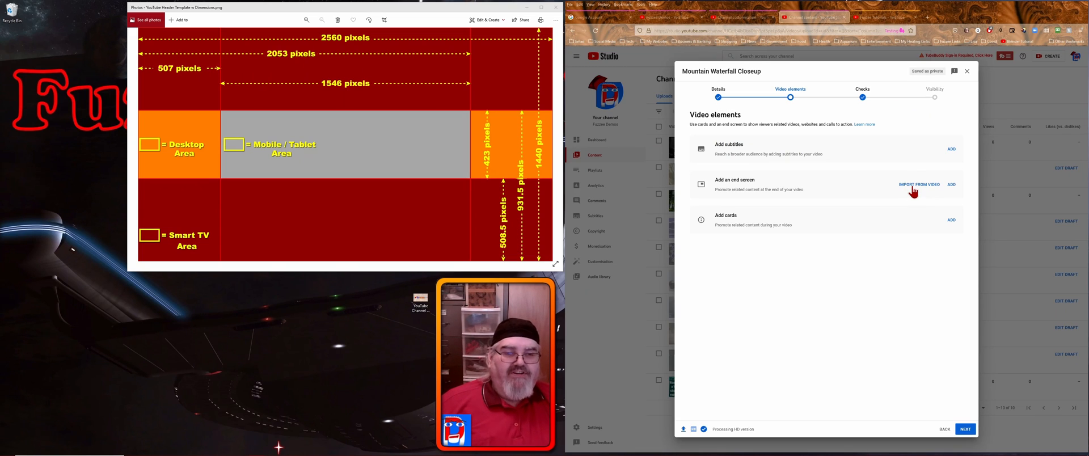
- Add an end screen to Mountain Waterfall Closeup using the template with 1 video, 1 playlist, 1 subscribe
{"action": "left_click", "coordinate": [951, 186]}
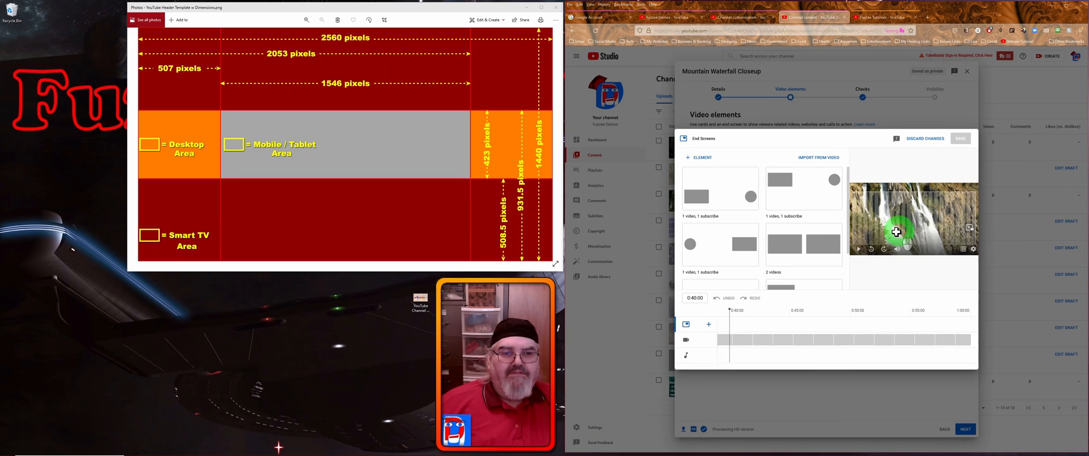
{"action": "mouse_move", "coordinate": [839, 325]}
{"action": "left_mouse_down"}
{"action": "mouse_move", "coordinate": [732, 315]}
{"action": "mouse_move", "coordinate": [860, 316]}
{"action": "mouse_move", "coordinate": [730, 311]}
{"action": "left_mouse_up"}
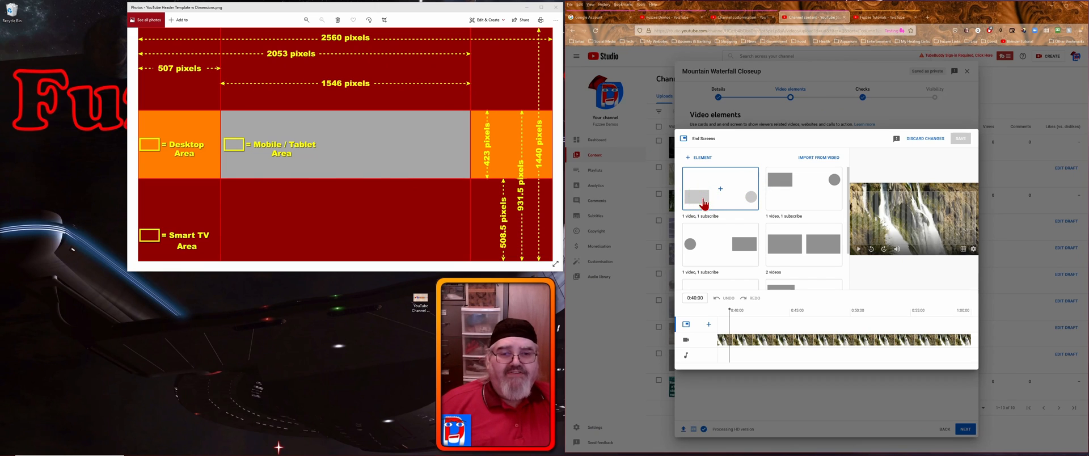
{"action": "left_click", "coordinate": [754, 200]}
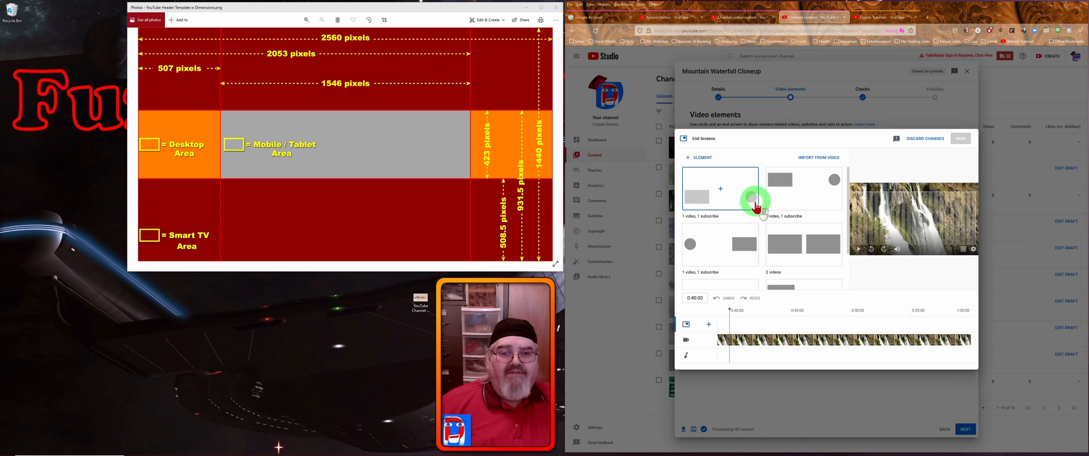
{"action": "left_click", "coordinate": [786, 250]}
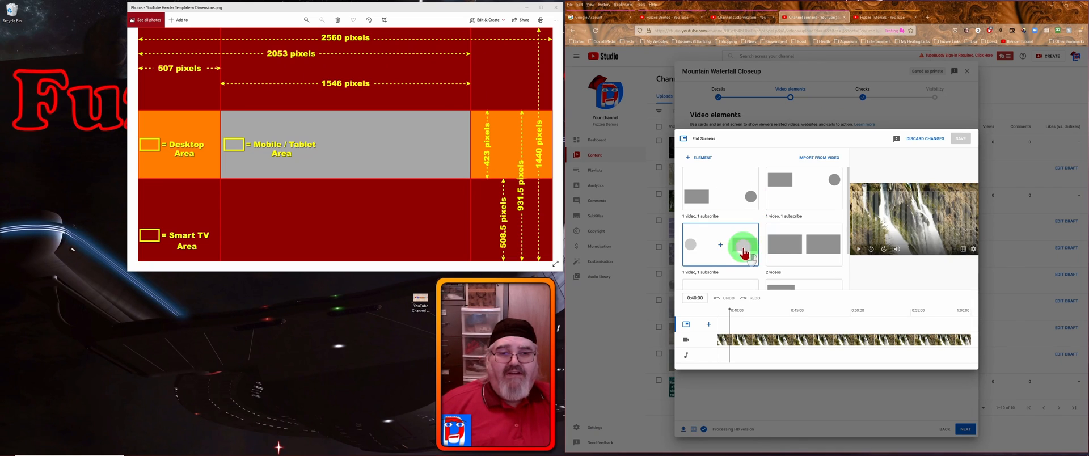
{"action": "scroll", "coordinate": [784, 255], "scroll_direction": "down", "scroll_amount": 1}
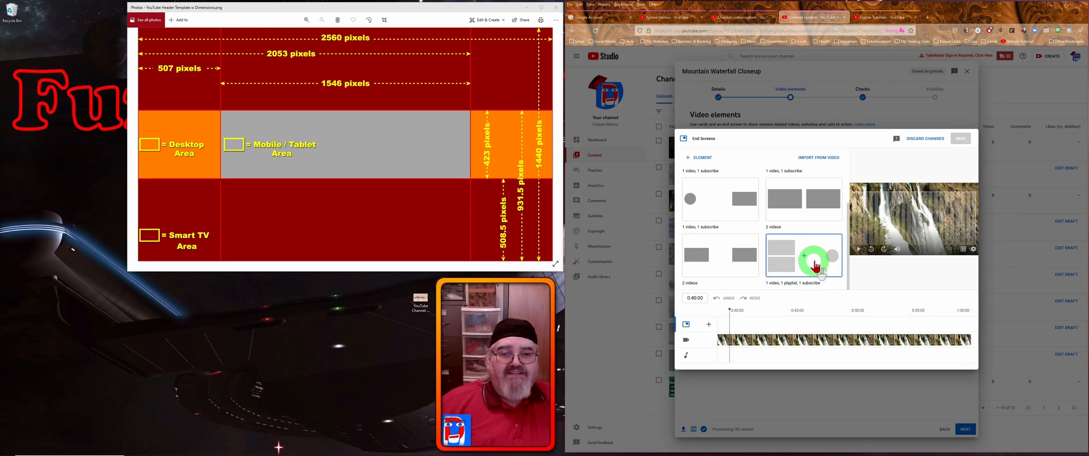
{"action": "left_click", "coordinate": [786, 267]}
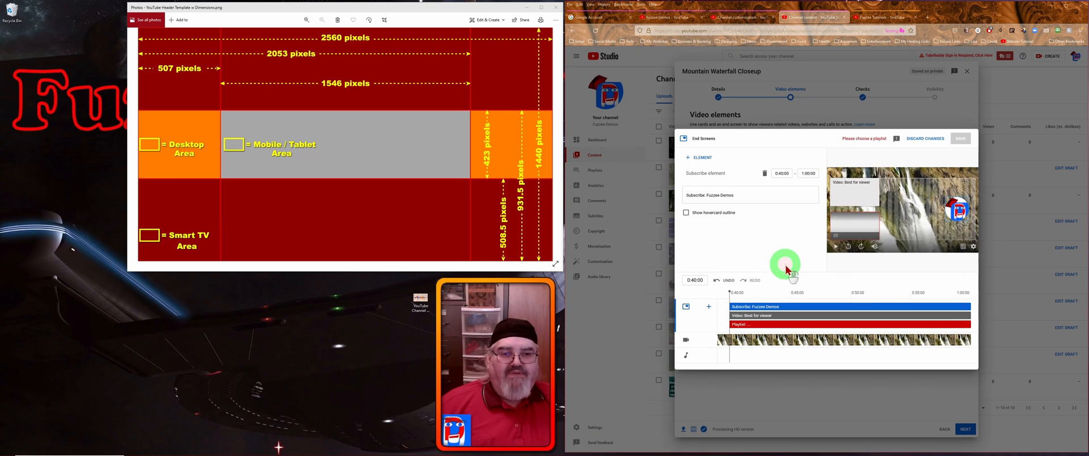
- Set the end screen's video element to feature the most recent upload
{"action": "left_click", "coordinate": [857, 192]}
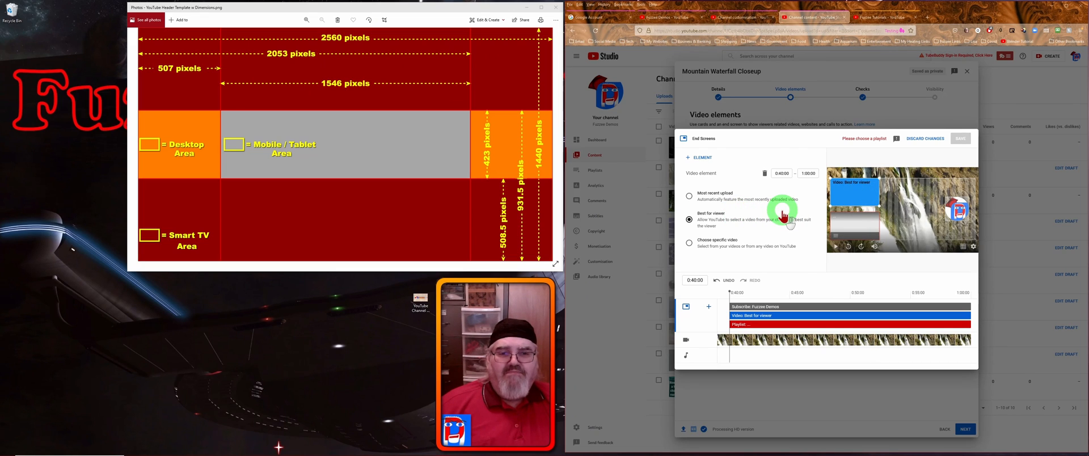
{"action": "left_click", "coordinate": [690, 197]}
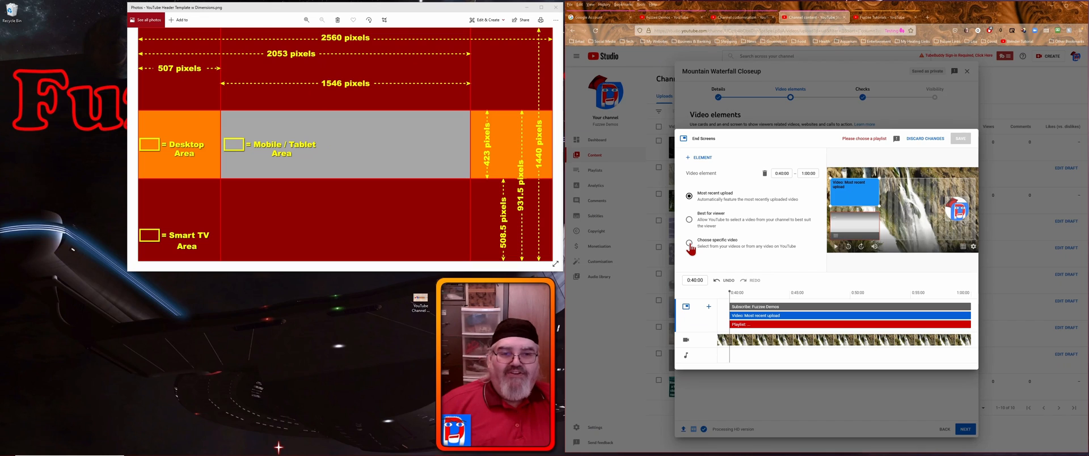
{"action": "left_click", "coordinate": [690, 219]}
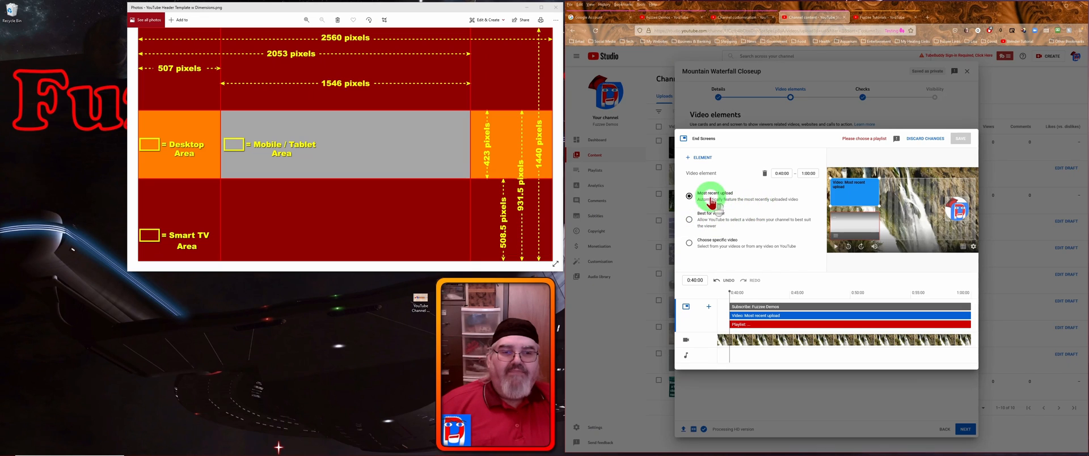
- Assign the YouTube Tutorials playlist to the end screen's playlist element
{"action": "left_click", "coordinate": [855, 227]}
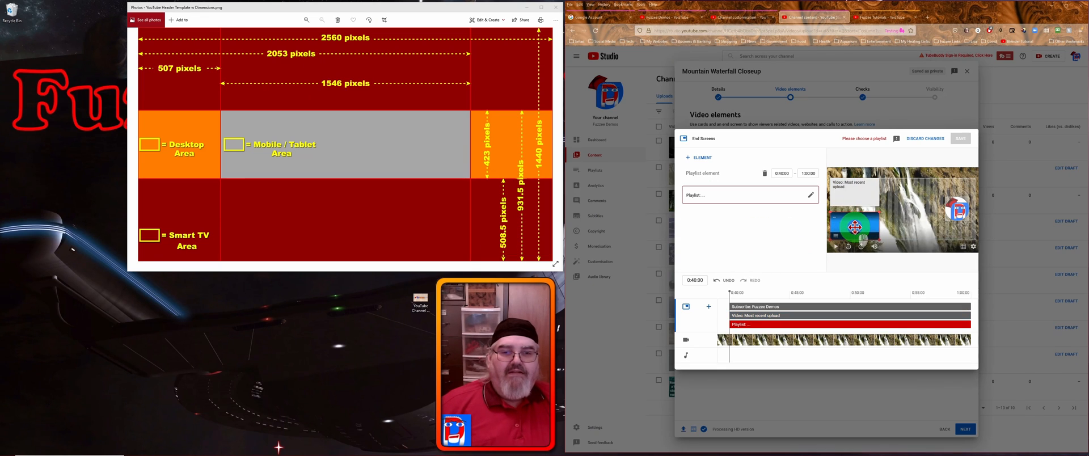
{"action": "left_click", "coordinate": [811, 196]}
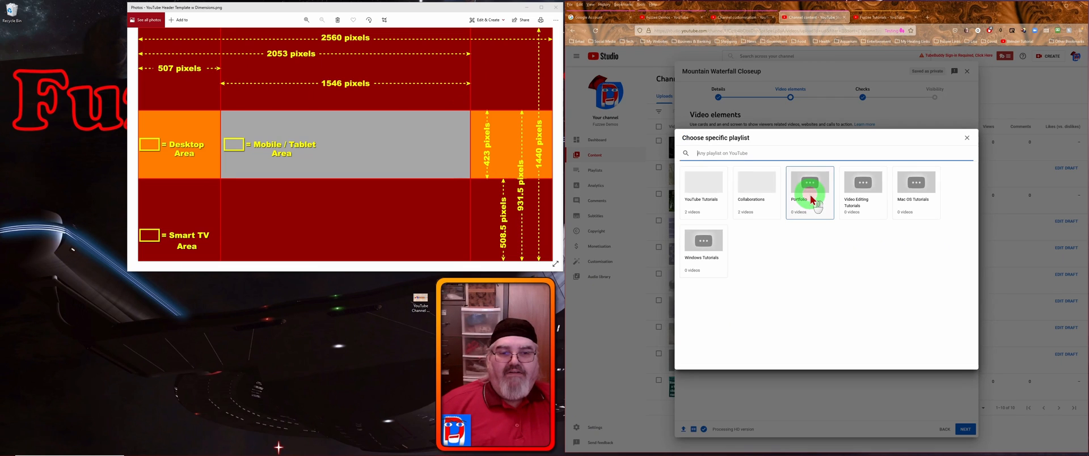
{"action": "left_click", "coordinate": [718, 188]}
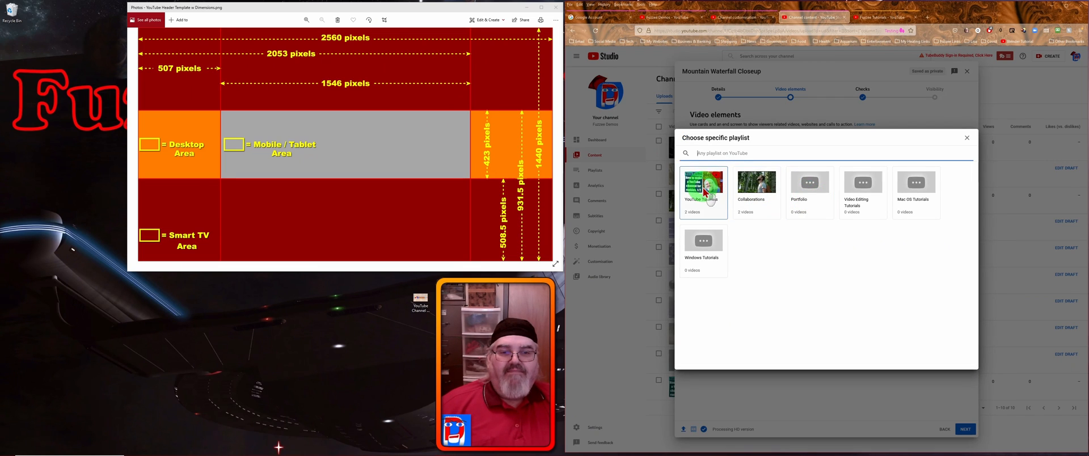
{"action": "left_click", "coordinate": [705, 193]}
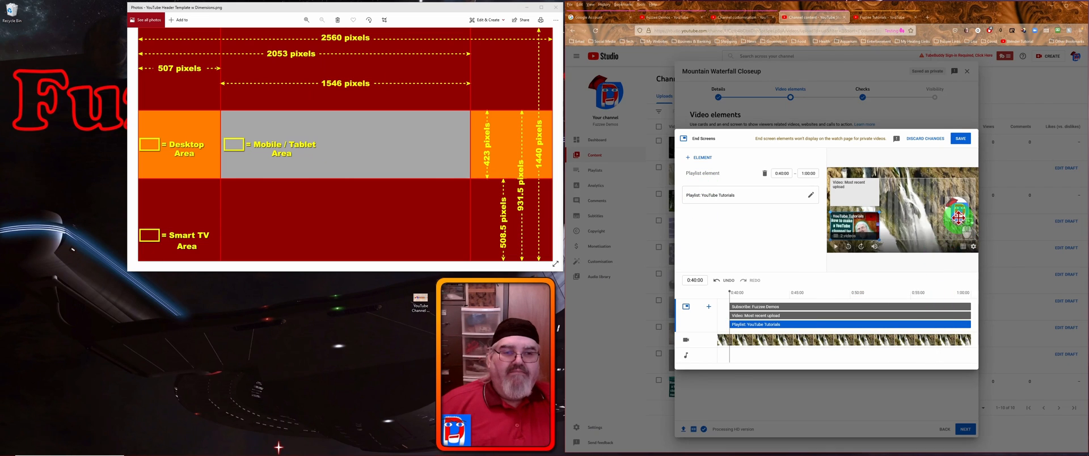
- Move the subscribe element into the lower-right corner of the video frame
{"action": "mouse_move", "coordinate": [870, 221]}
{"action": "left_mouse_down"}
{"action": "mouse_move", "coordinate": [922, 224]}
{"action": "mouse_move", "coordinate": [859, 225]}
{"action": "left_mouse_up"}
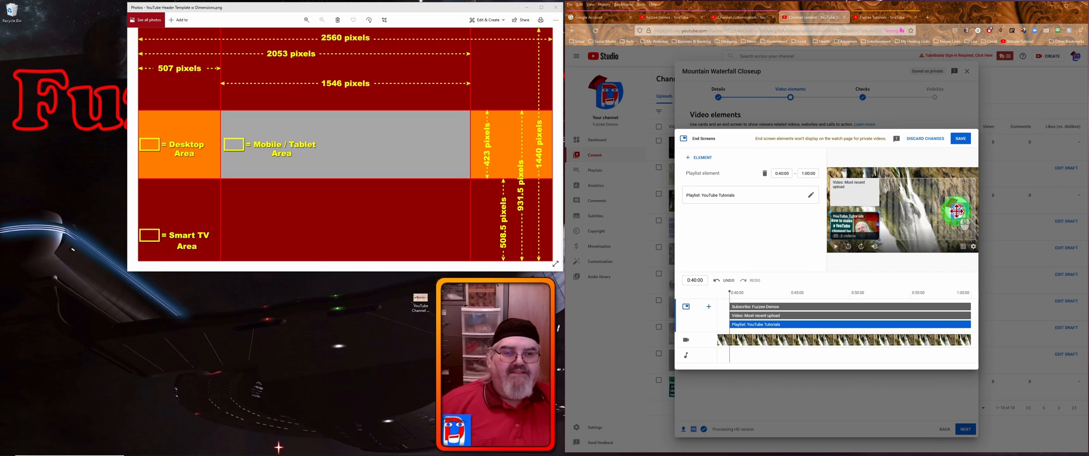
{"action": "left_click", "coordinate": [956, 211]}
{"action": "left_click_drag", "start_coordinate": [955, 211], "coordinate": [964, 228]}
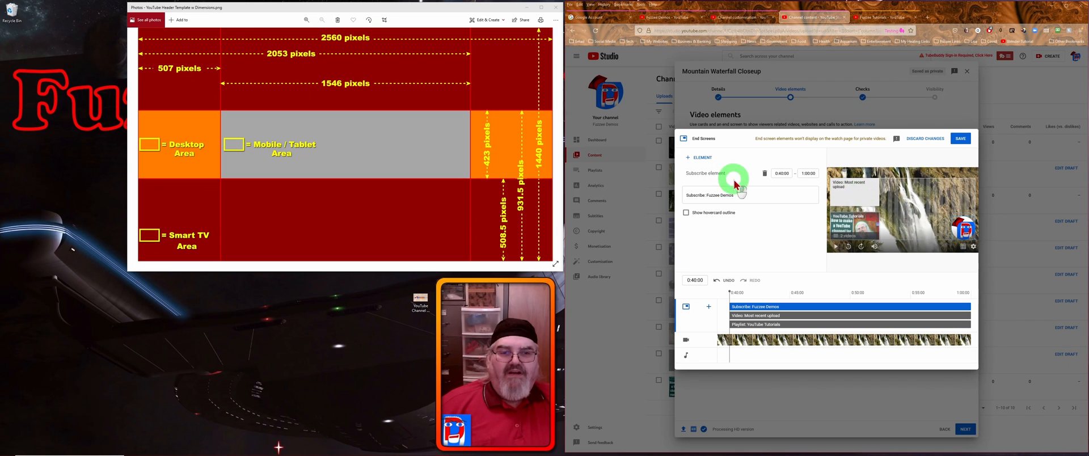
- Add a second video element to the end screen and assign the specific video Kalaidescope to it
{"action": "left_click", "coordinate": [691, 161]}
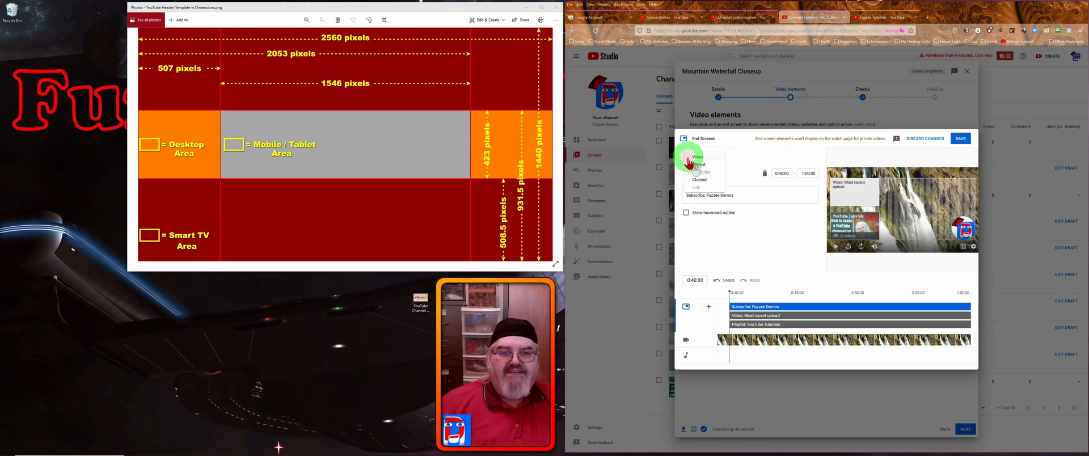
{"action": "left_click", "coordinate": [715, 164]}
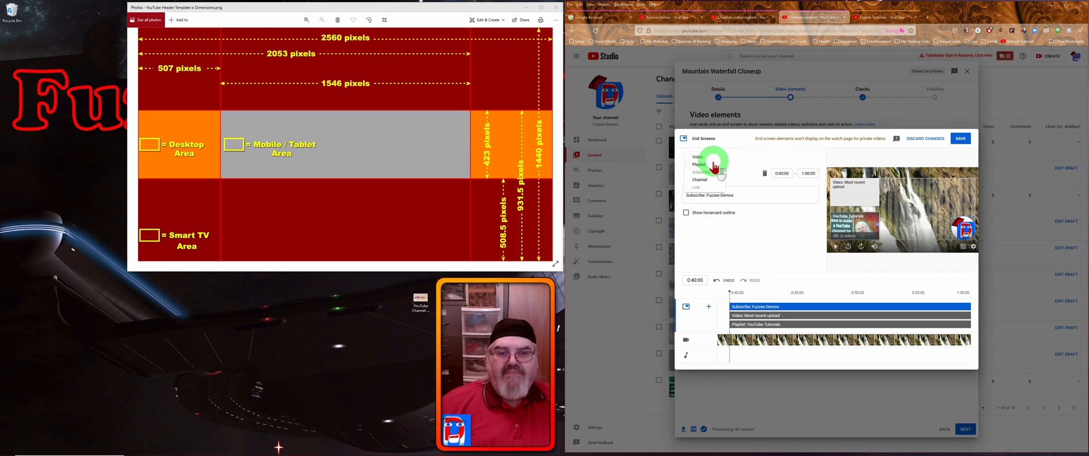
{"action": "left_click", "coordinate": [697, 157]}
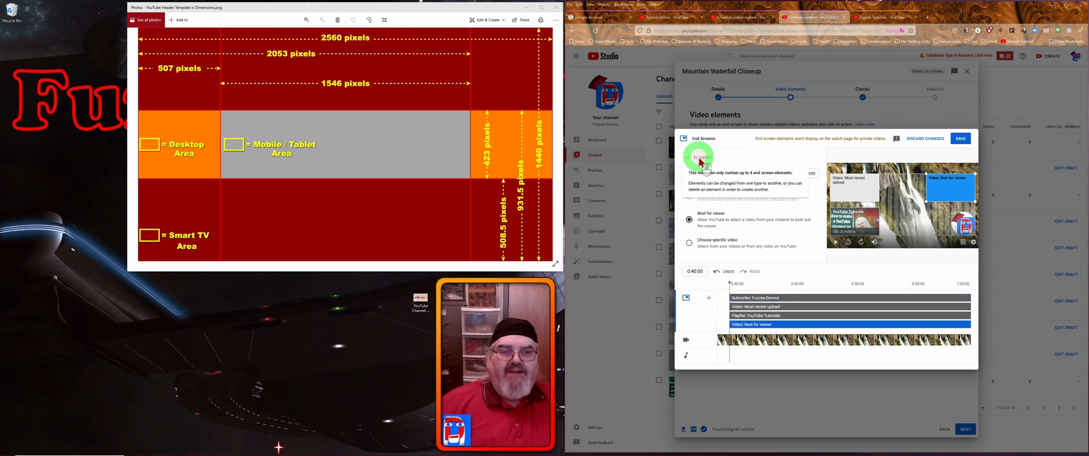
{"action": "left_click", "coordinate": [949, 192]}
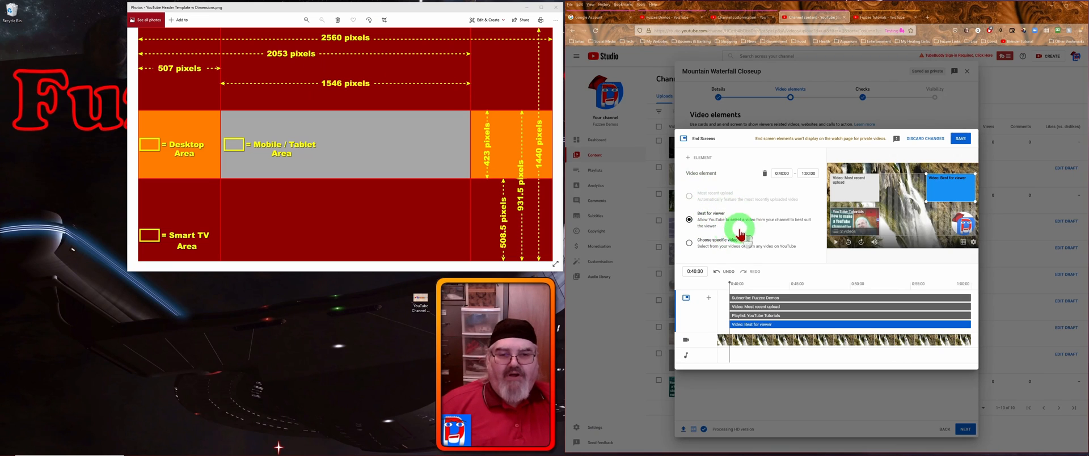
{"action": "left_click", "coordinate": [689, 244]}
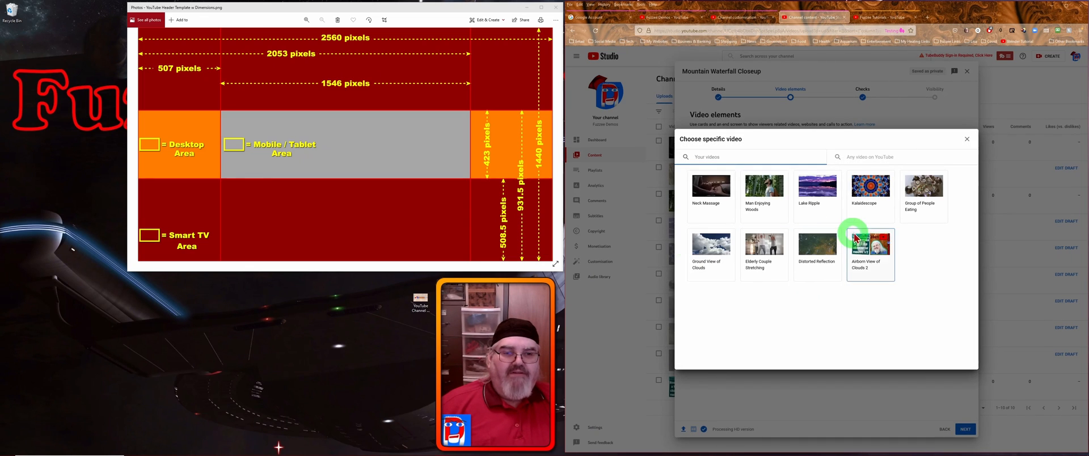
{"action": "left_click", "coordinate": [873, 193]}
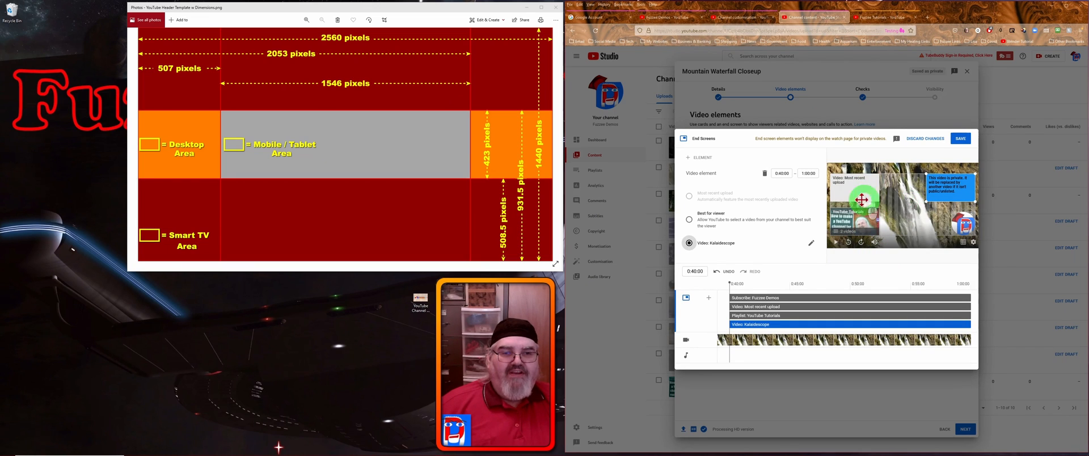
- Shorten the most recent upload and playlist elements on the timeline so they start at 0:50:00
{"action": "mouse_move", "coordinate": [945, 191]}
{"action": "left_mouse_down"}
{"action": "mouse_move", "coordinate": [957, 189]}
{"action": "mouse_move", "coordinate": [861, 187]}
{"action": "left_mouse_up"}
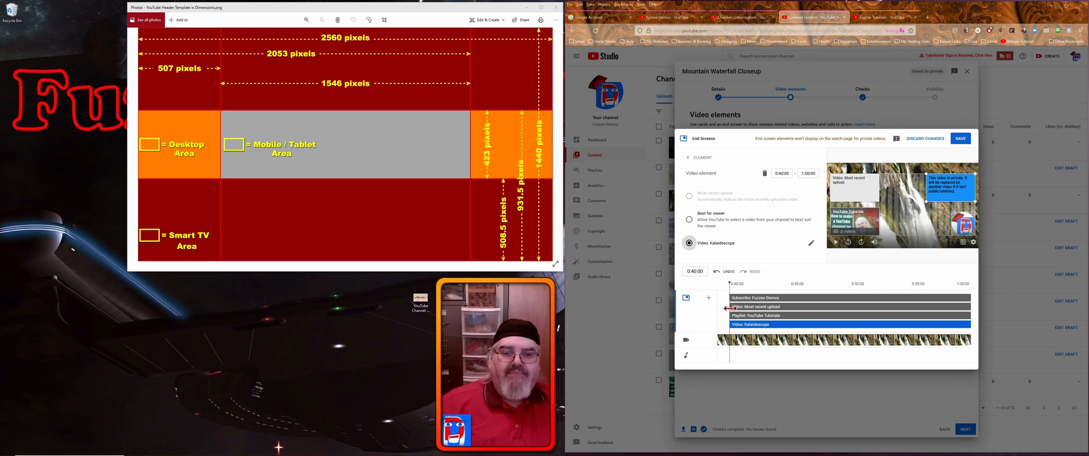
{"action": "left_click", "coordinate": [730, 307]}
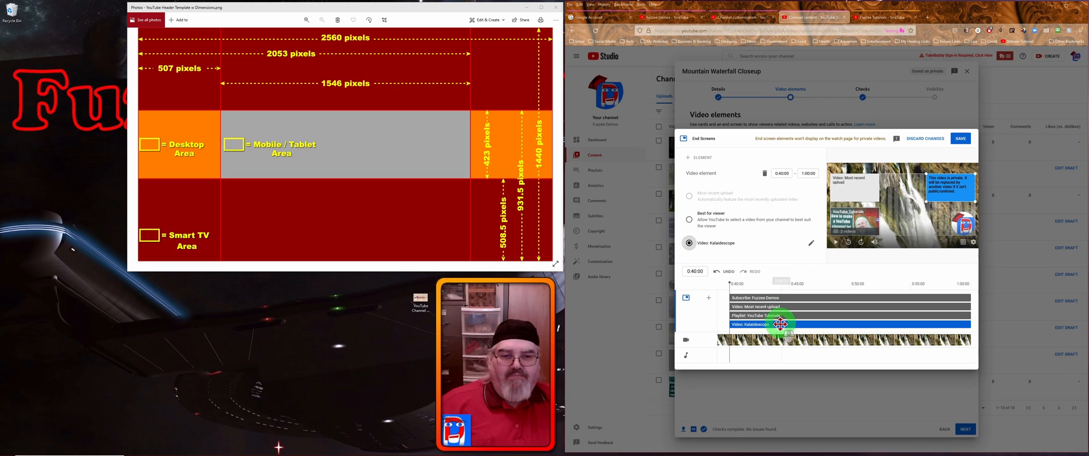
{"action": "left_click_drag", "start_coordinate": [730, 306], "coordinate": [850, 307]}
{"action": "left_click_drag", "start_coordinate": [734, 316], "coordinate": [851, 315]}
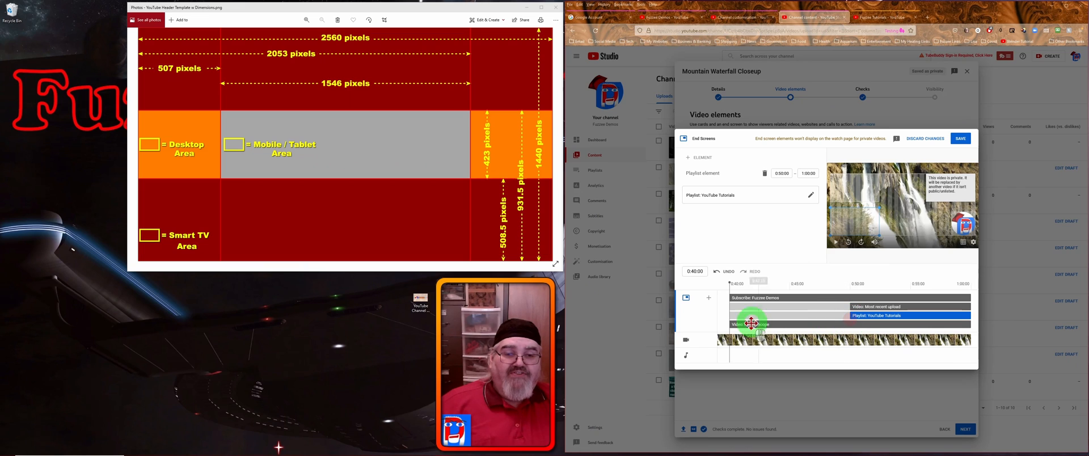
- Trim and shift the Kalaidescope video element on the timeline so it runs from 0:44:17 to 0:49:17
{"action": "left_click_drag", "start_coordinate": [737, 324], "coordinate": [808, 323]}
{"action": "left_click", "coordinate": [906, 335]}
{"action": "left_click_drag", "start_coordinate": [969, 324], "coordinate": [854, 324]}
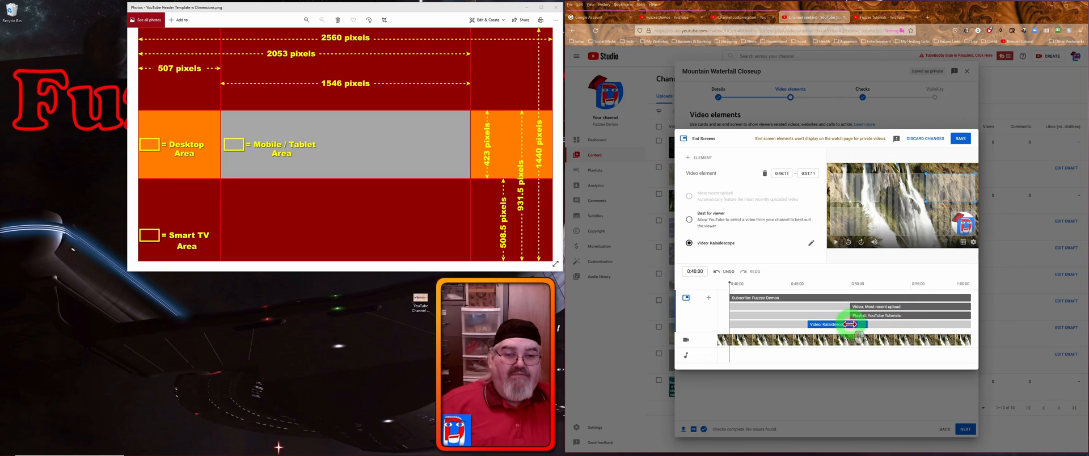
{"action": "left_click_drag", "start_coordinate": [841, 324], "coordinate": [819, 322]}
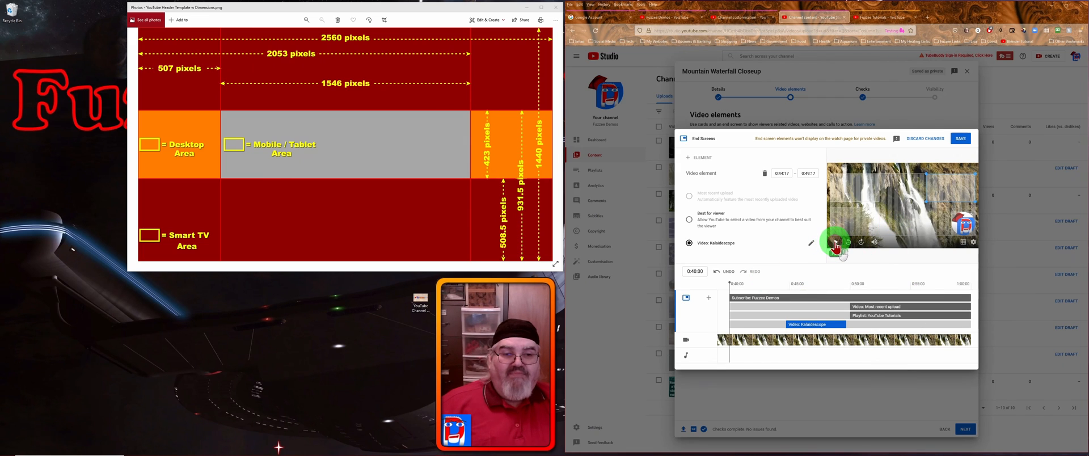
- Play the end screen preview to check when each element appears and disappears
{"action": "left_click", "coordinate": [835, 245]}
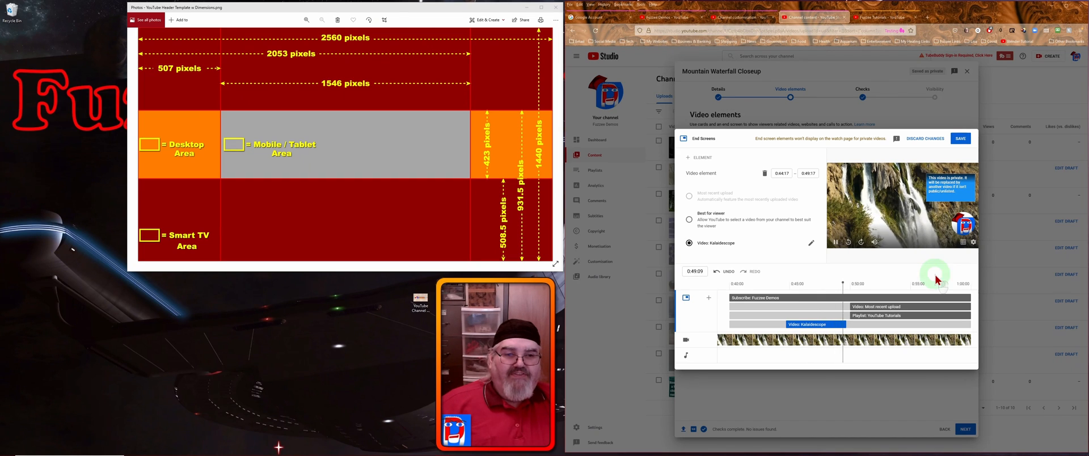
{"action": "left_click", "coordinate": [936, 273]}
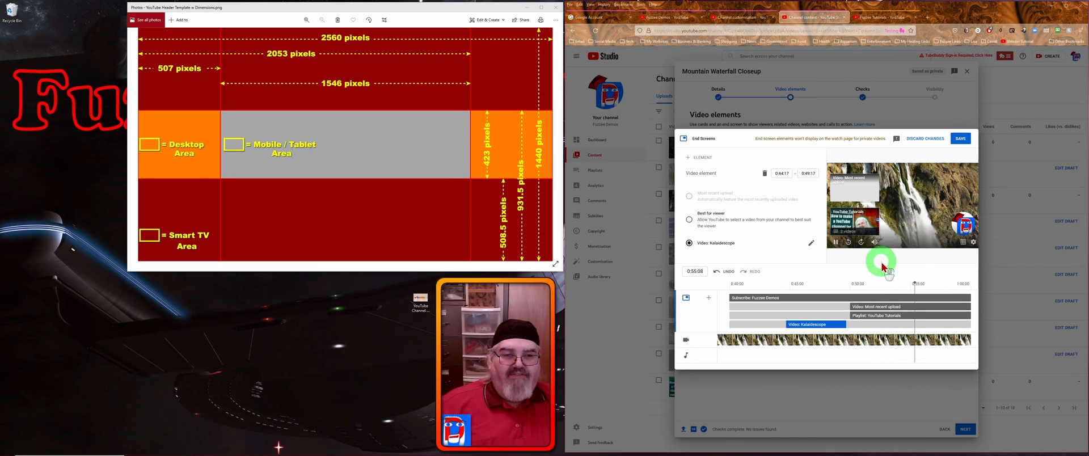
{"action": "mouse_move", "coordinate": [961, 225]}
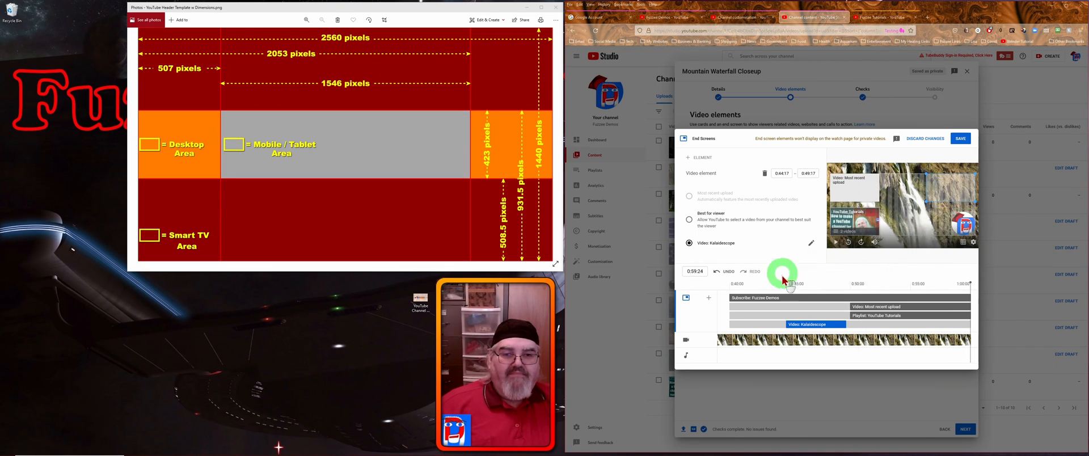
- Save the end screen, continue past the checks, and save Mountain Waterfall Closeup with Private visibility
{"action": "left_click", "coordinate": [961, 141]}
{"action": "left_click", "coordinate": [966, 430]}
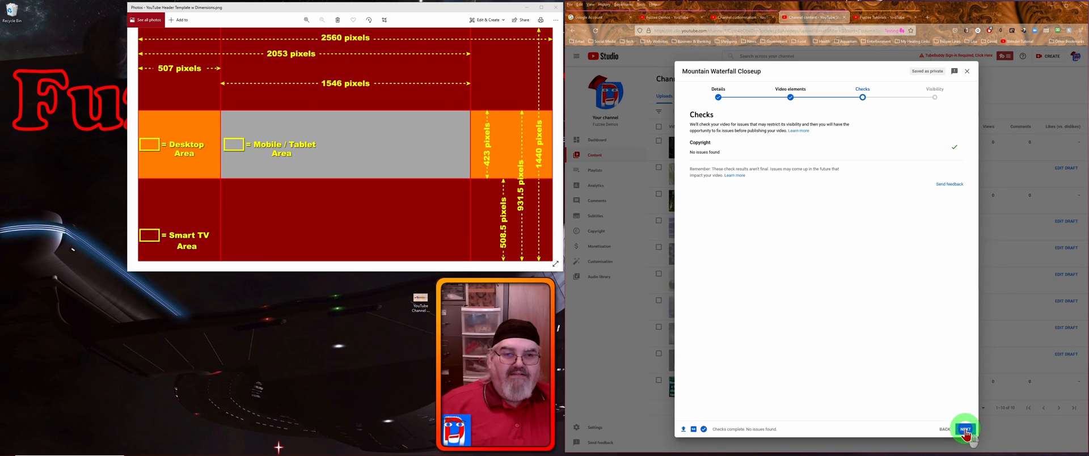
{"action": "left_click", "coordinate": [966, 429]}
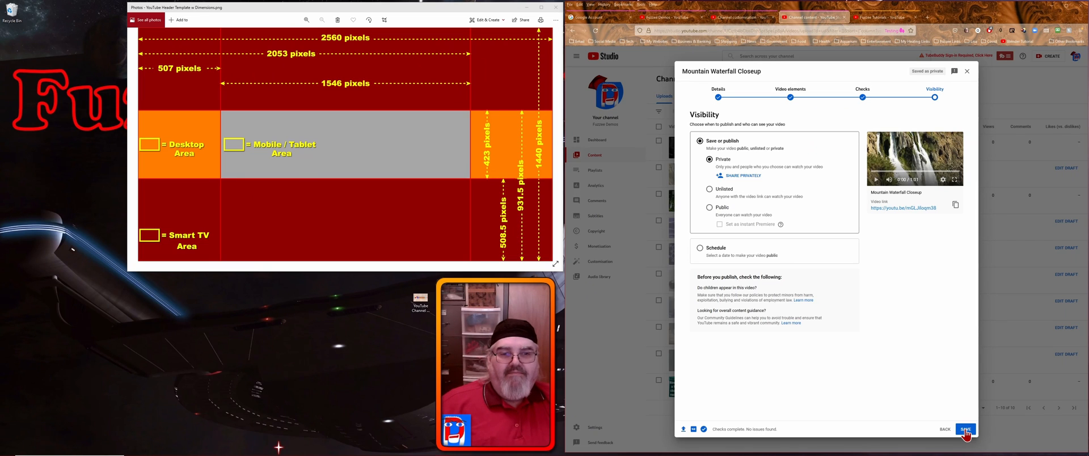
{"action": "left_click", "coordinate": [965, 430]}
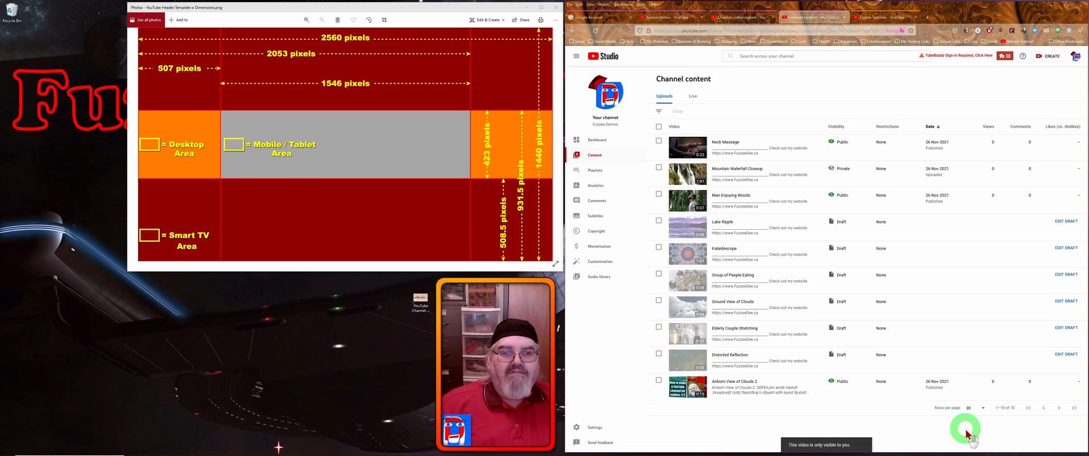
- Change the visibility of the Mountain Waterfall Closeup video to Public and publish it
{"action": "mouse_move", "coordinate": [750, 177]}
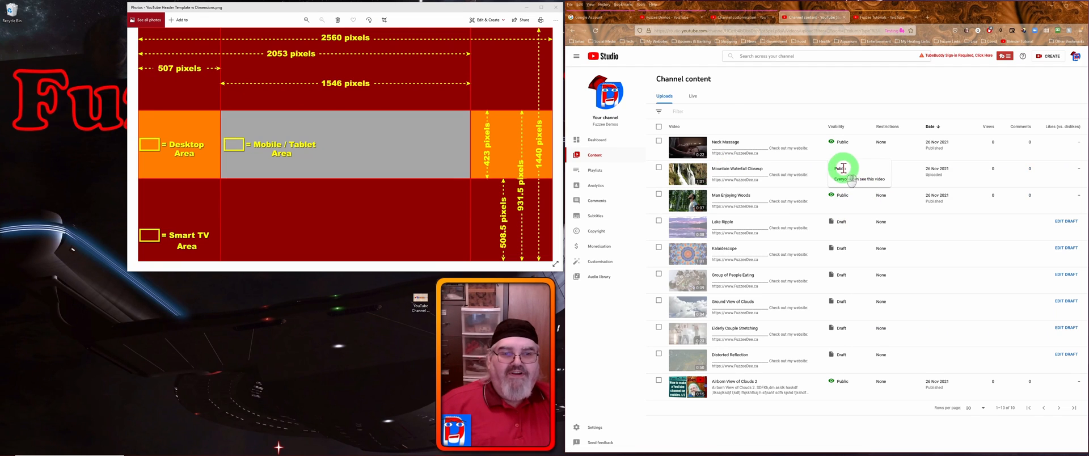
{"action": "left_click", "coordinate": [827, 170]}
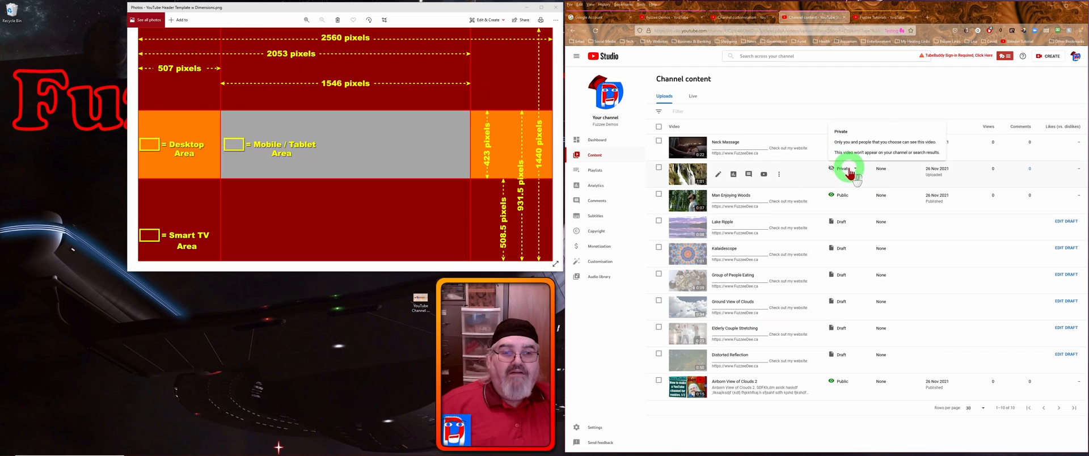
{"action": "left_click", "coordinate": [857, 172]}
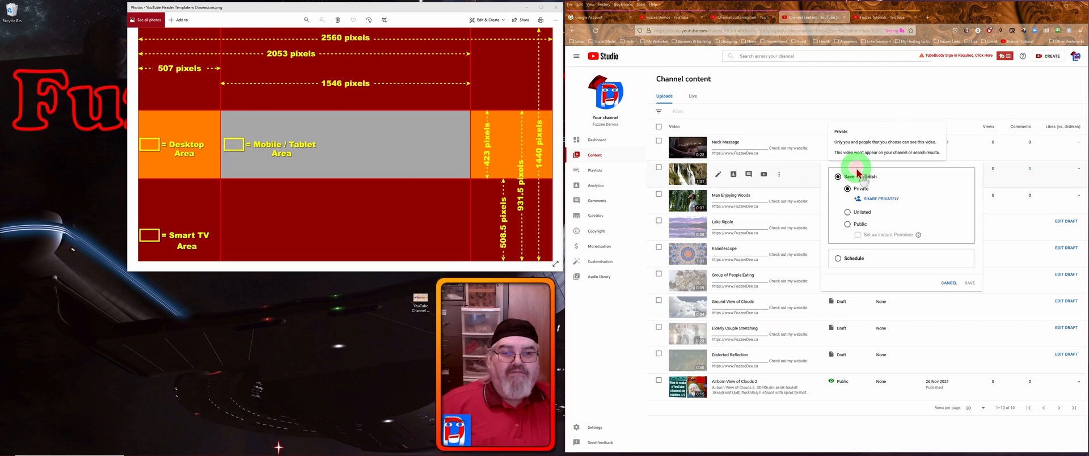
{"action": "left_click", "coordinate": [848, 224]}
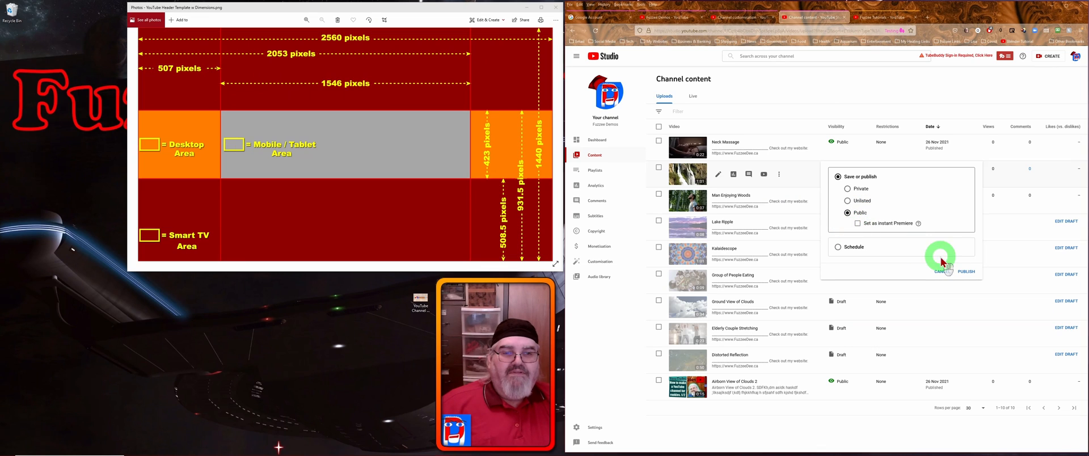
{"action": "left_click", "coordinate": [967, 272]}
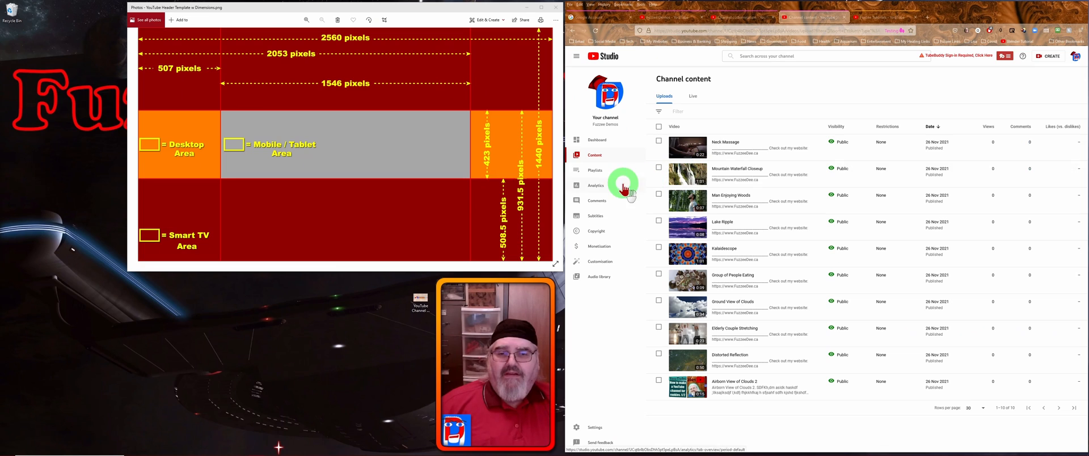
- Set the Elderly Couple Stretching video as the Windows Tutorials playlist's thumbnail, and close the playlist page
{"action": "left_click", "coordinate": [600, 178]}
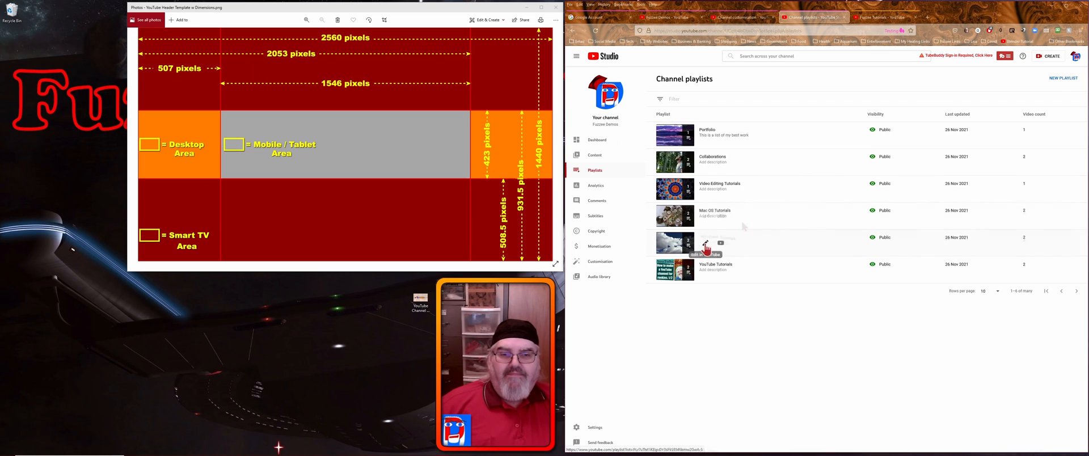
{"action": "left_click", "coordinate": [705, 245]}
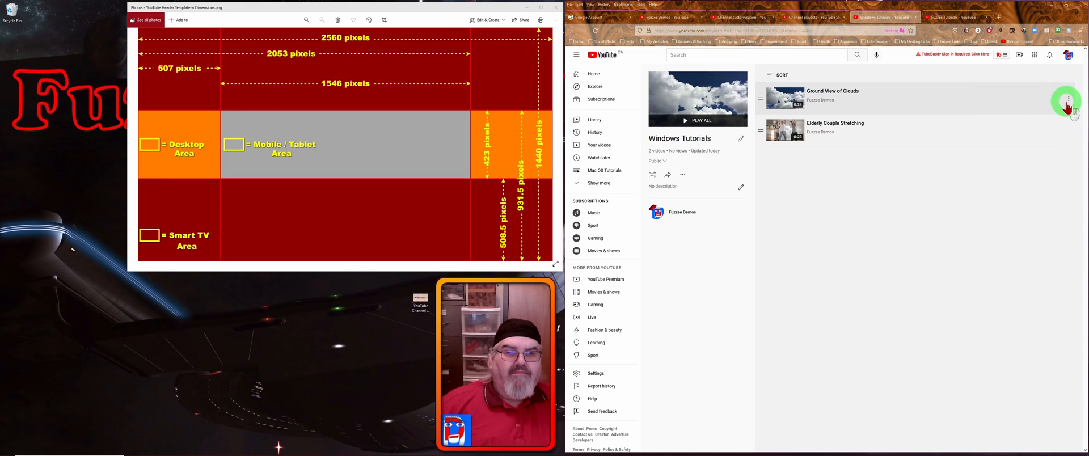
{"action": "left_click", "coordinate": [1069, 132]}
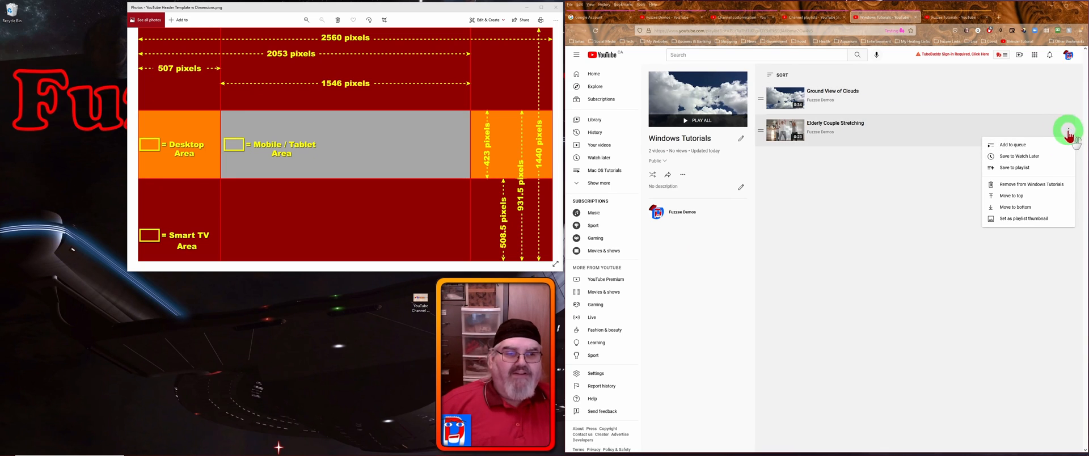
{"action": "left_click", "coordinate": [1054, 221]}
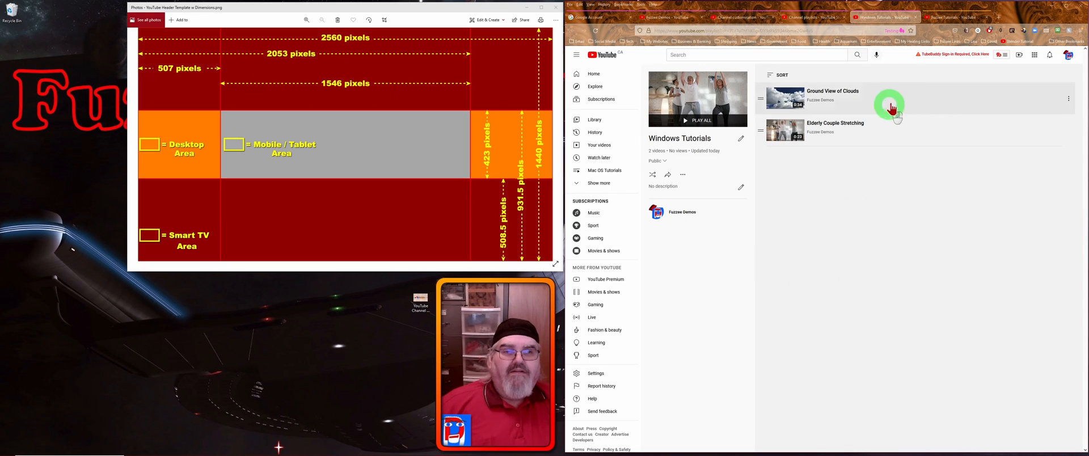
{"action": "left_click", "coordinate": [916, 17]}
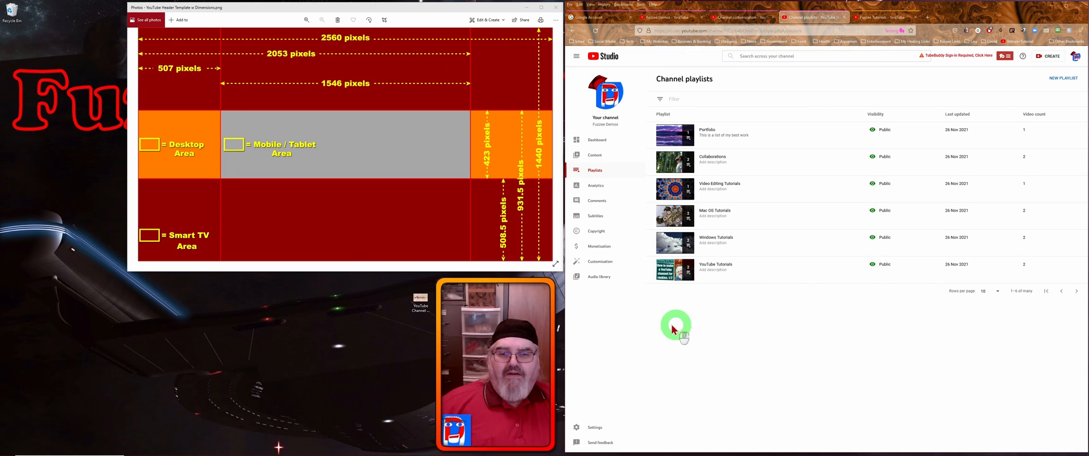
- In the channel customisation layout, add Airborn View of Clouds 2 as the channel trailer for people who haven't subscribed
{"action": "left_click", "coordinate": [607, 265]}
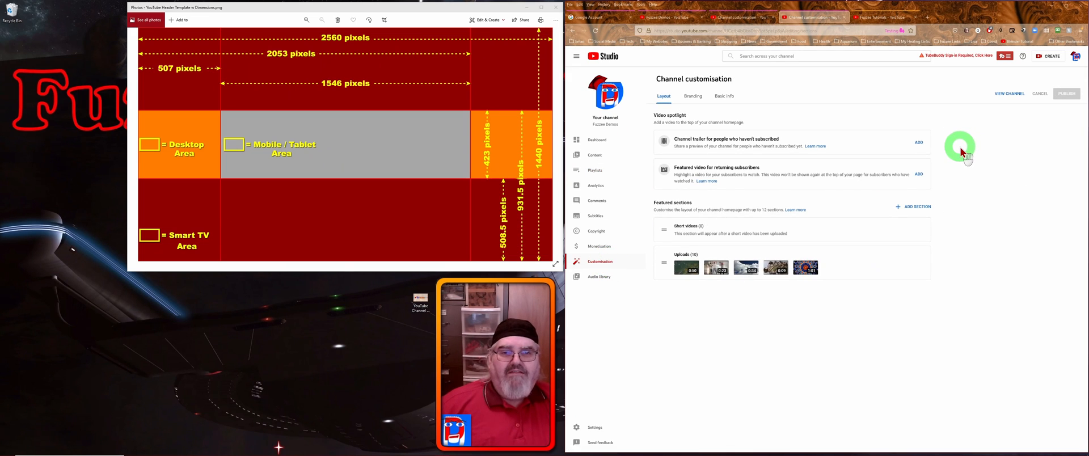
{"action": "left_click", "coordinate": [919, 145]}
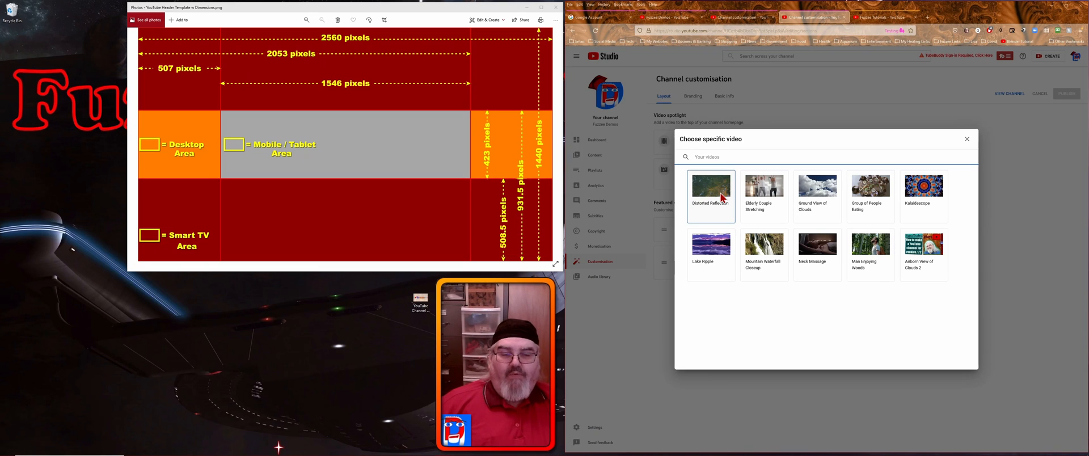
{"action": "left_click", "coordinate": [931, 250]}
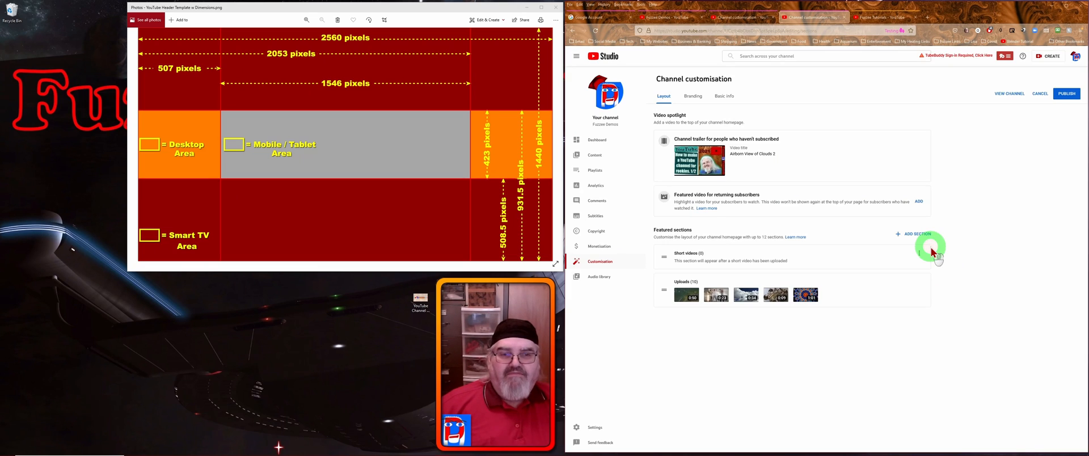
{"action": "left_click", "coordinate": [972, 253]}
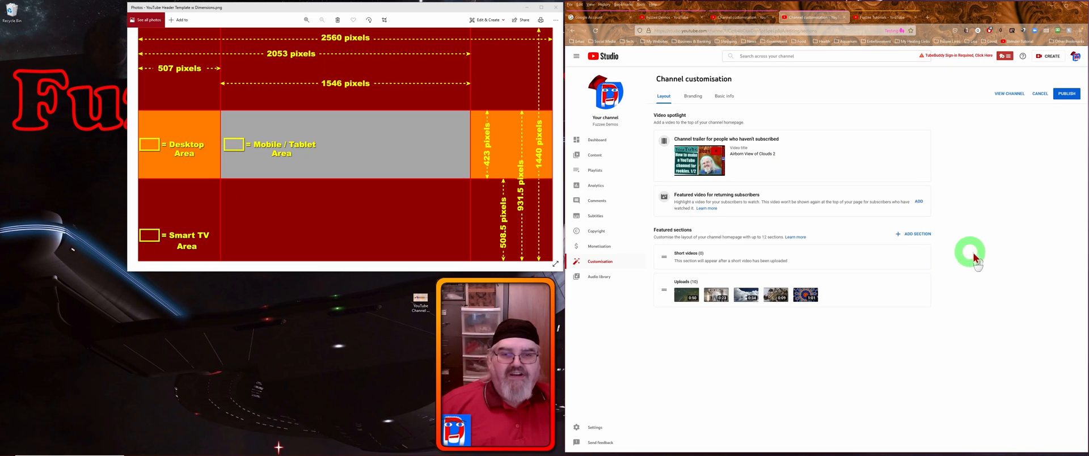
- Add Mountain Waterfall Closeup as the featured video for returning subscribers and publish the layout changes
{"action": "left_click", "coordinate": [919, 202]}
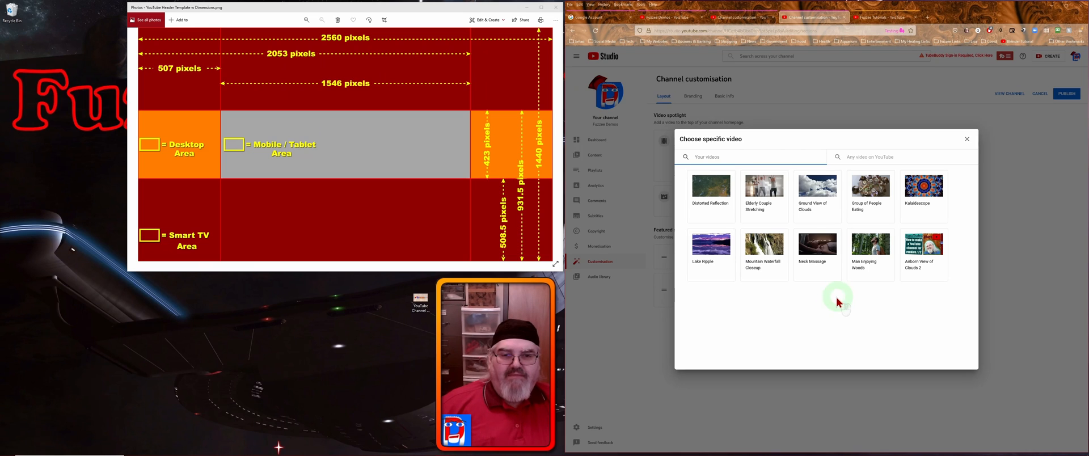
{"action": "left_click", "coordinate": [768, 249]}
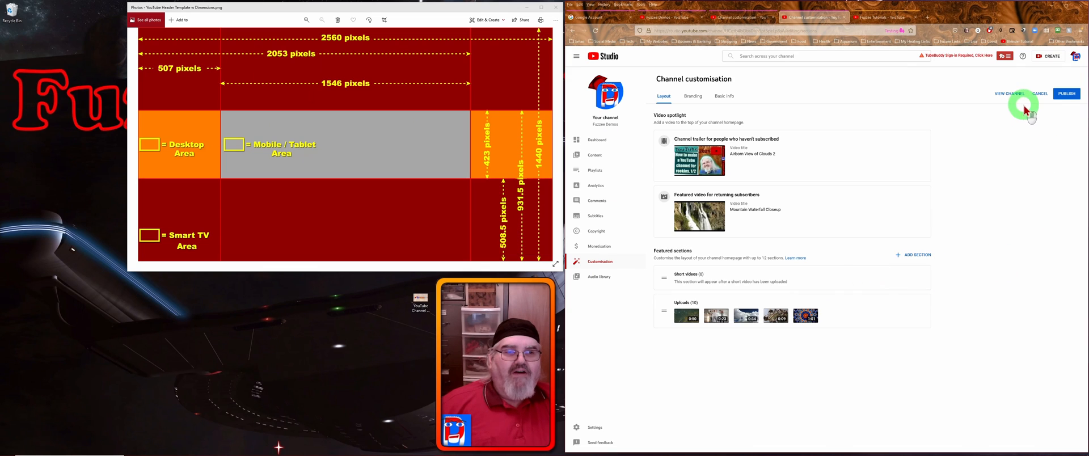
{"action": "left_click", "coordinate": [1069, 96]}
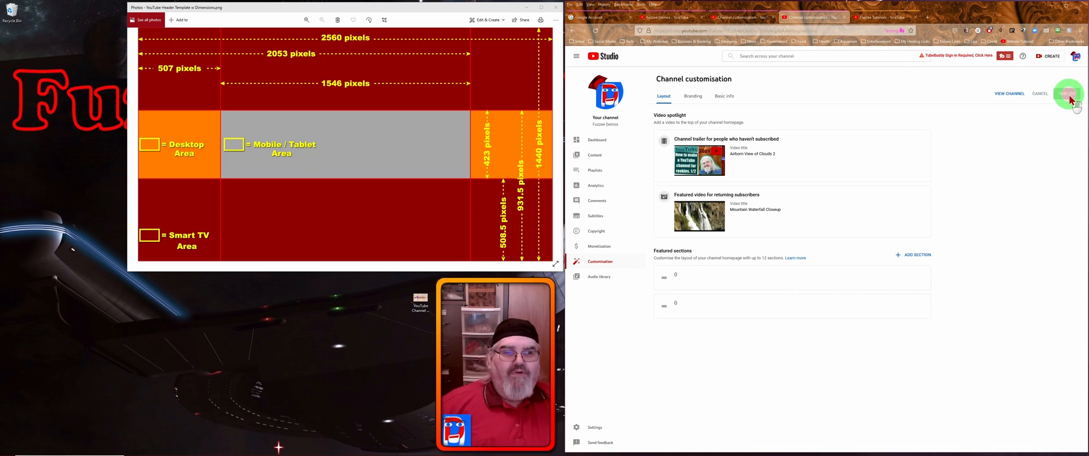
- View the public channel page to check the trailer on the homepage, and pause its playback
{"action": "left_click", "coordinate": [1012, 97]}
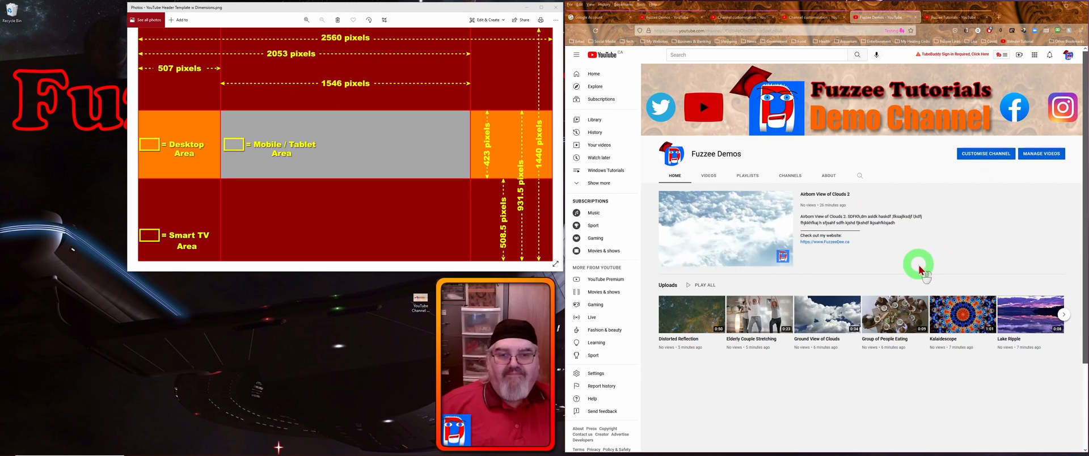
{"action": "mouse_move", "coordinate": [772, 249]}
{"action": "left_click", "coordinate": [670, 262]}
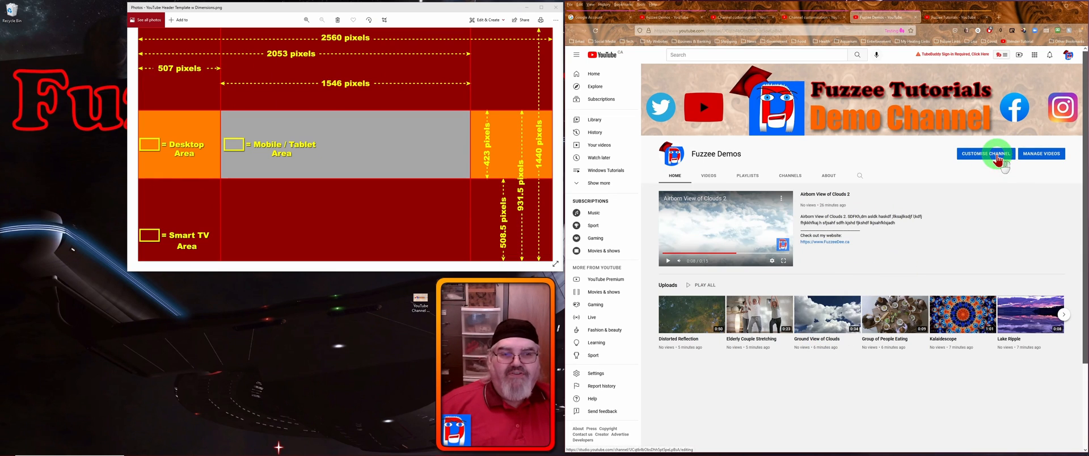
- Return to channel customisation and add a single-playlist featured section for Mac OS Tutorials
{"action": "left_click", "coordinate": [998, 157]}
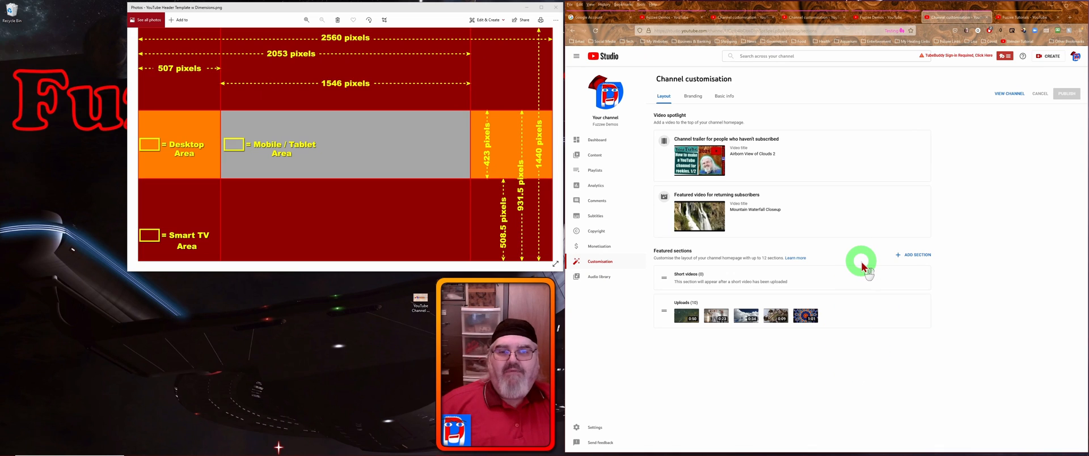
{"action": "left_click", "coordinate": [915, 256]}
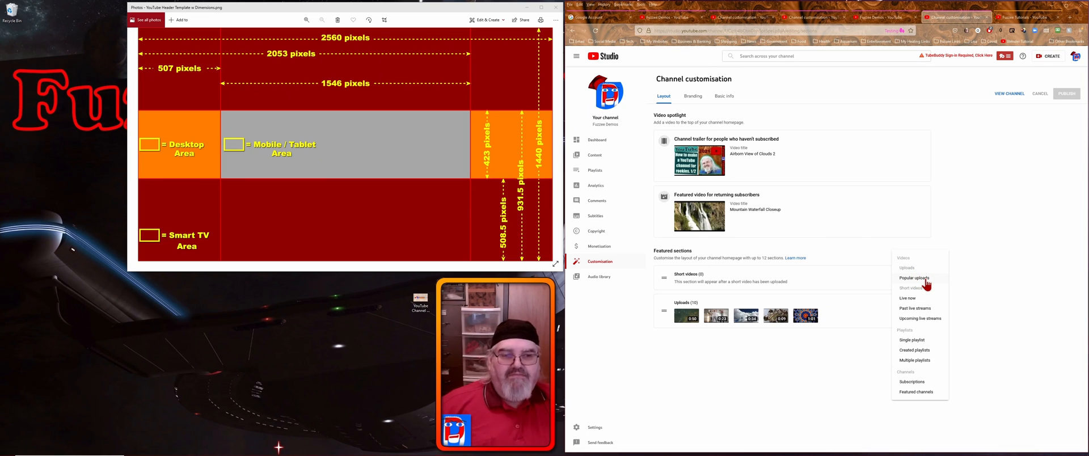
{"action": "left_click", "coordinate": [911, 298]}
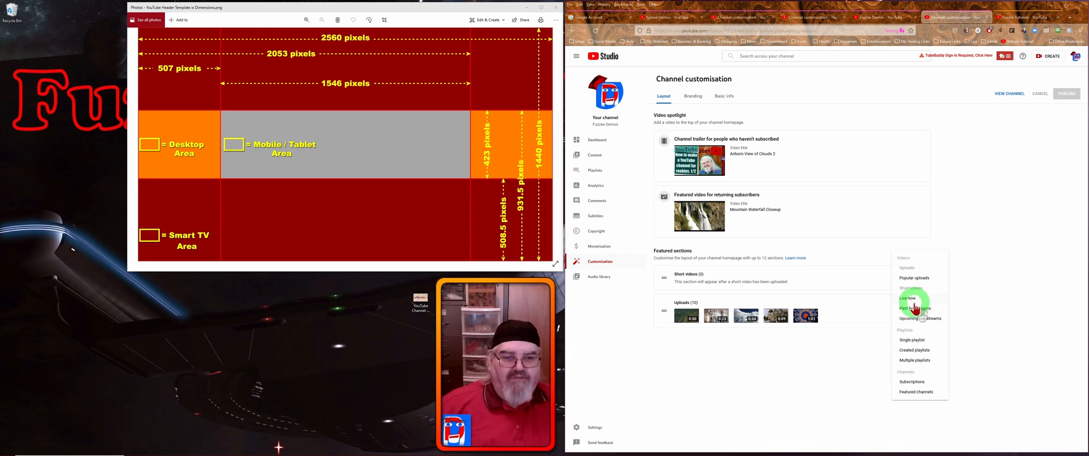
{"action": "left_click", "coordinate": [921, 342]}
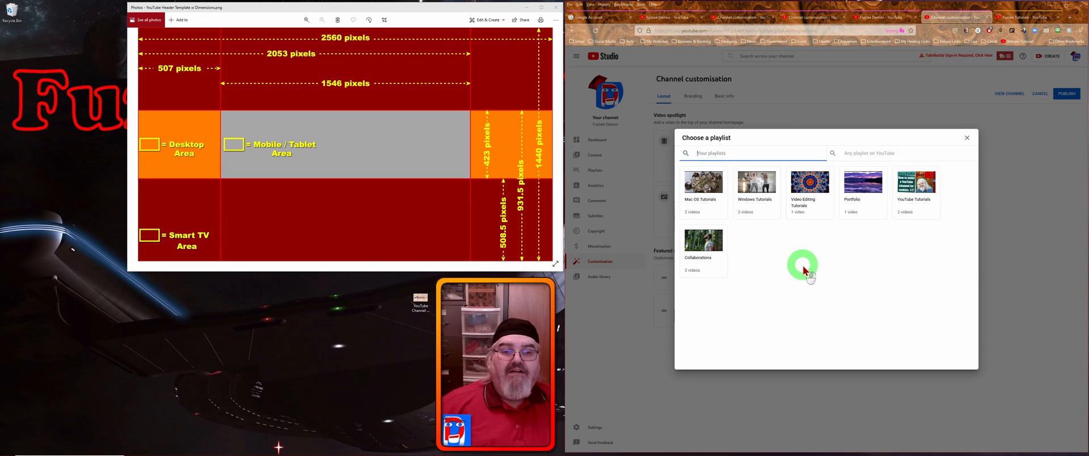
{"action": "left_click", "coordinate": [706, 183]}
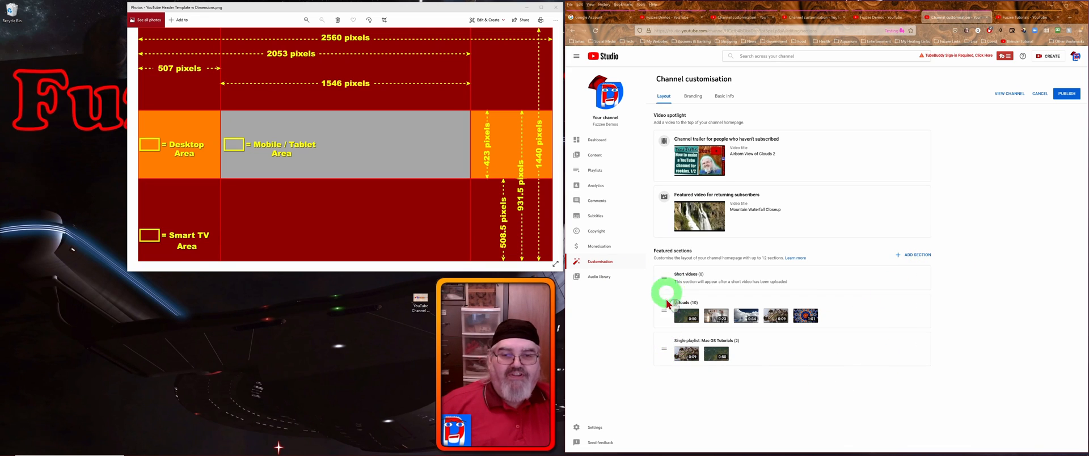
- Add another single-playlist featured section for the Windows Tutorials playlist
{"action": "left_click", "coordinate": [899, 256]}
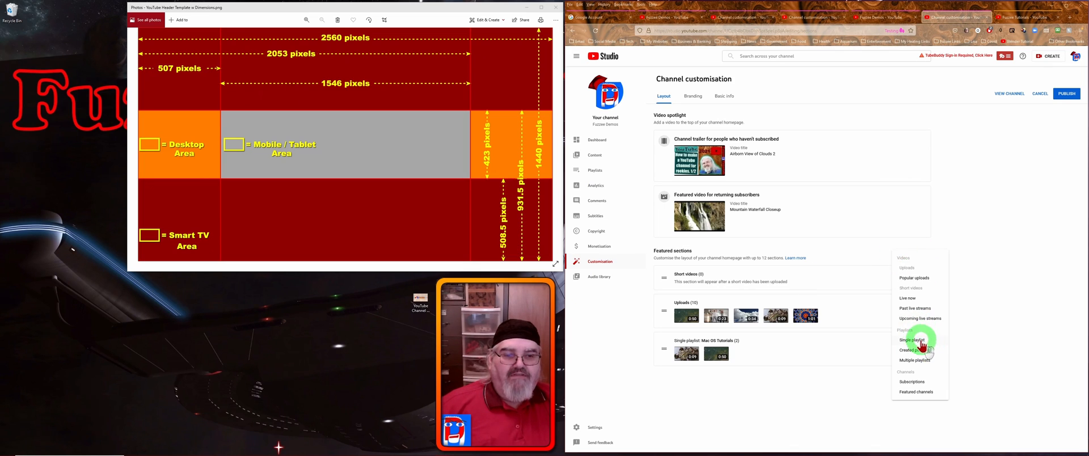
{"action": "left_click", "coordinate": [921, 343]}
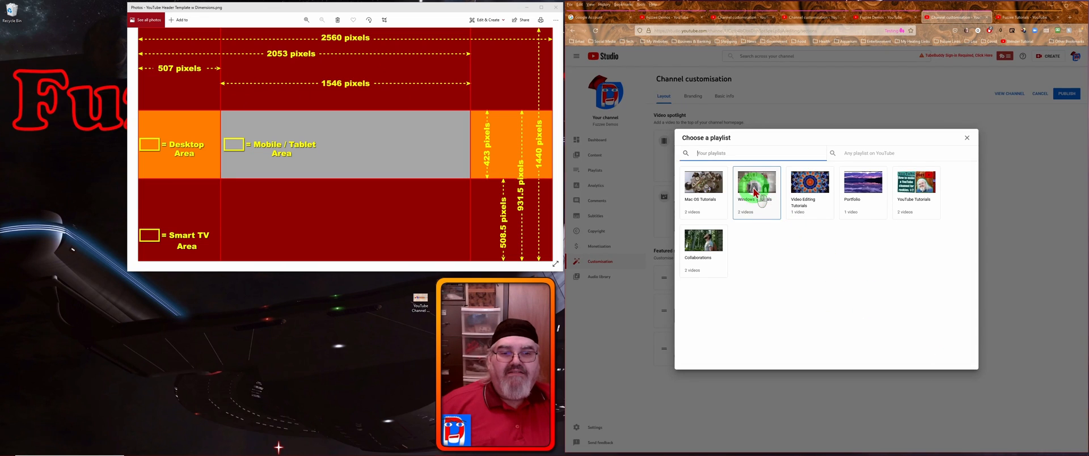
{"action": "left_click", "coordinate": [756, 191]}
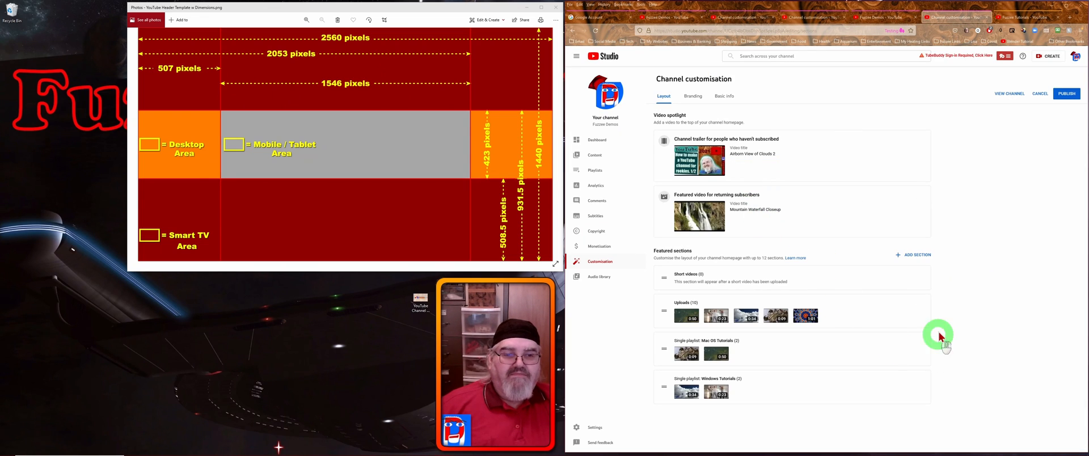
- Start a multiple-playlists featured section and title it "All my playlists"
{"action": "left_click", "coordinate": [899, 258]}
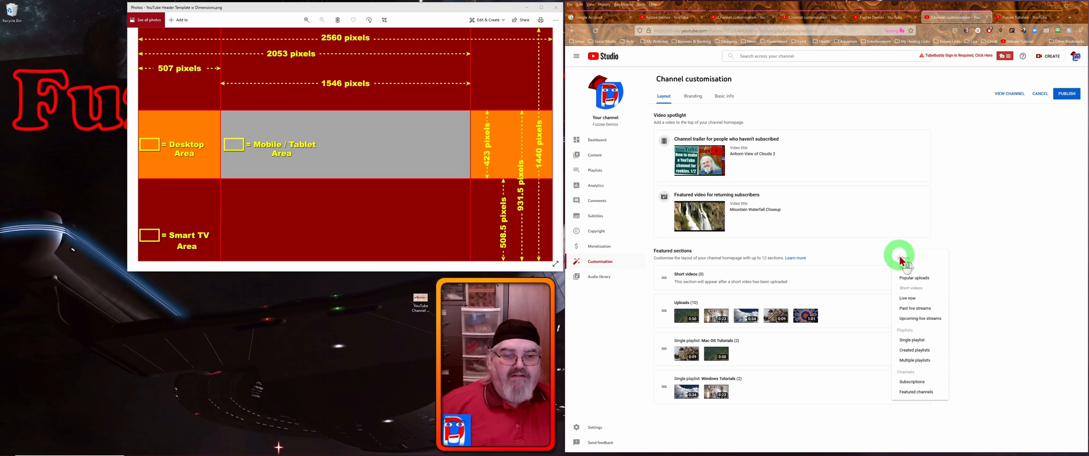
{"action": "left_click", "coordinate": [923, 361]}
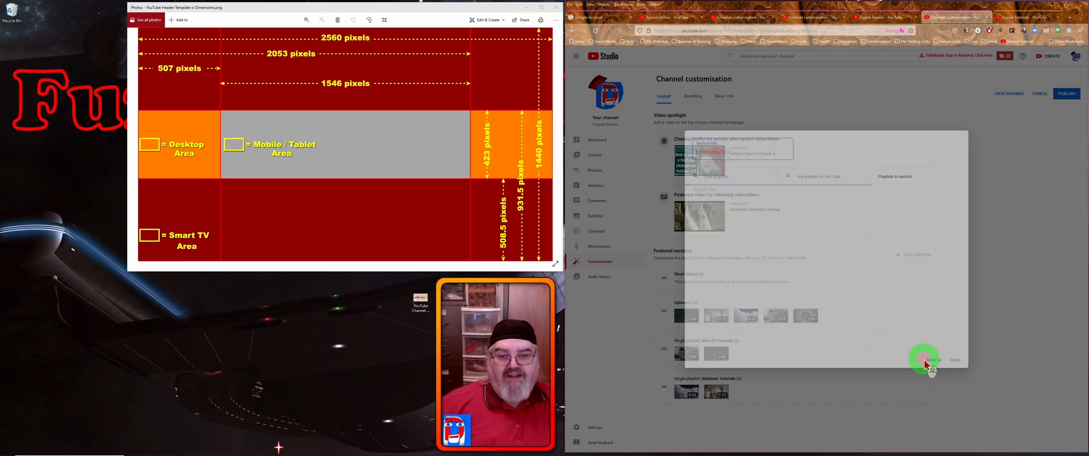
{"action": "left_click", "coordinate": [750, 149]}
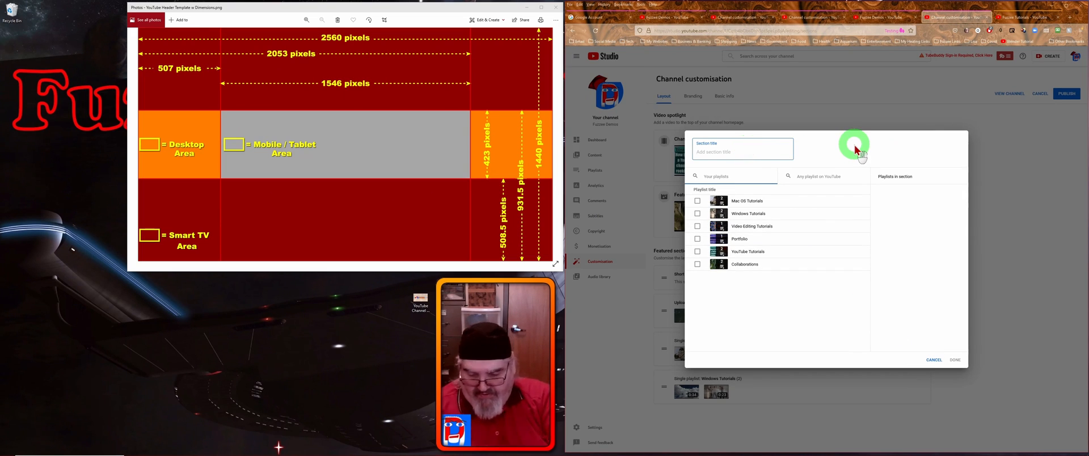
{"action": "type", "text": "All my playlists"}
- Include the Mac OS, Windows, Video Editing and YouTube Tutorials, Portfolio and Collaborations playlists in the section and confirm it
{"action": "left_click", "coordinate": [698, 201]}
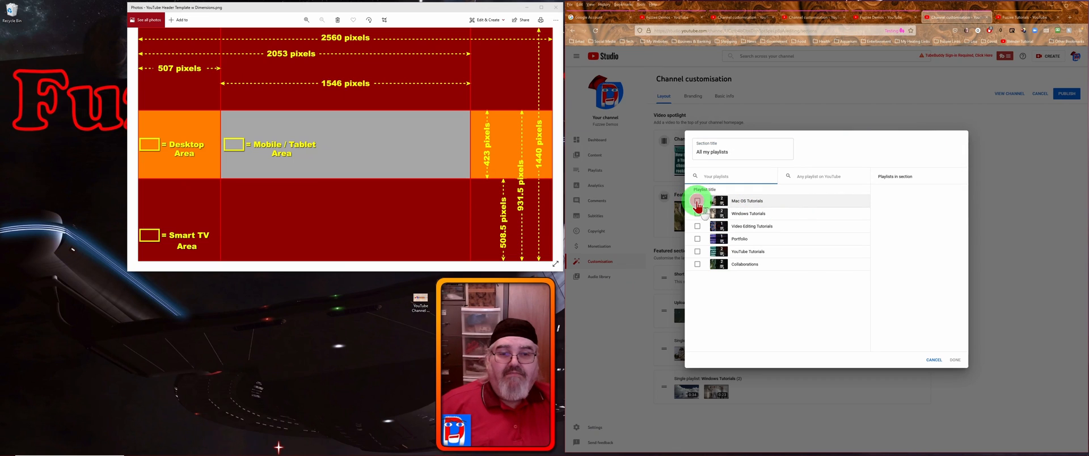
{"action": "left_click", "coordinate": [698, 214]}
{"action": "left_click", "coordinate": [698, 226]}
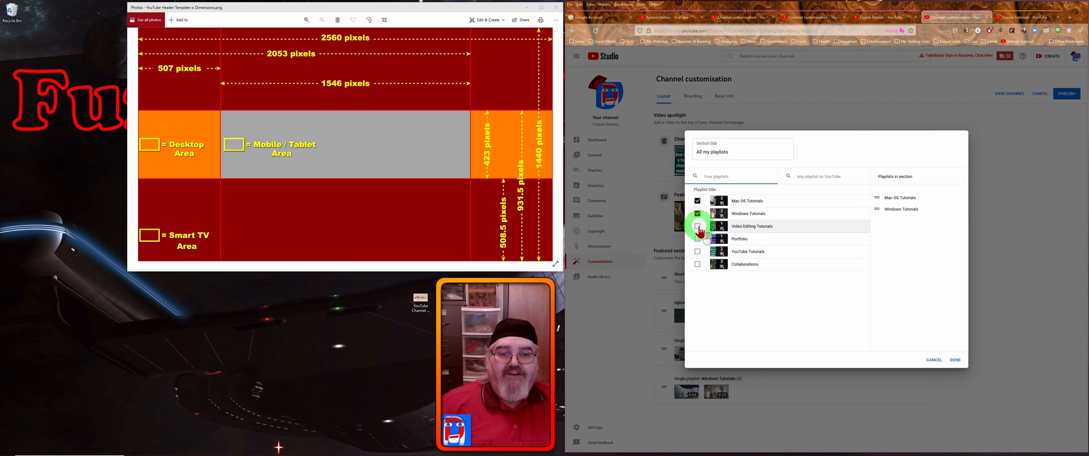
{"action": "left_click", "coordinate": [698, 238]}
{"action": "left_click", "coordinate": [698, 251]}
{"action": "left_click", "coordinate": [698, 264]}
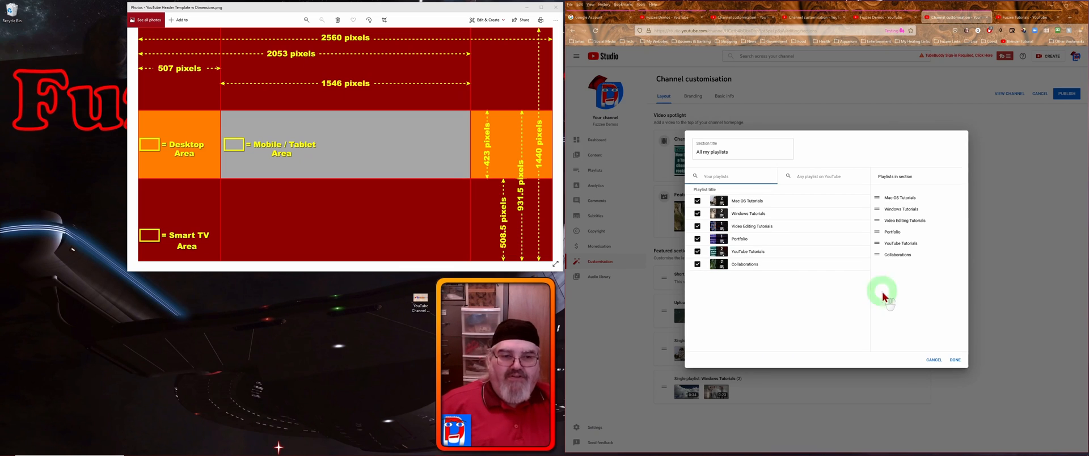
{"action": "left_click", "coordinate": [955, 360]}
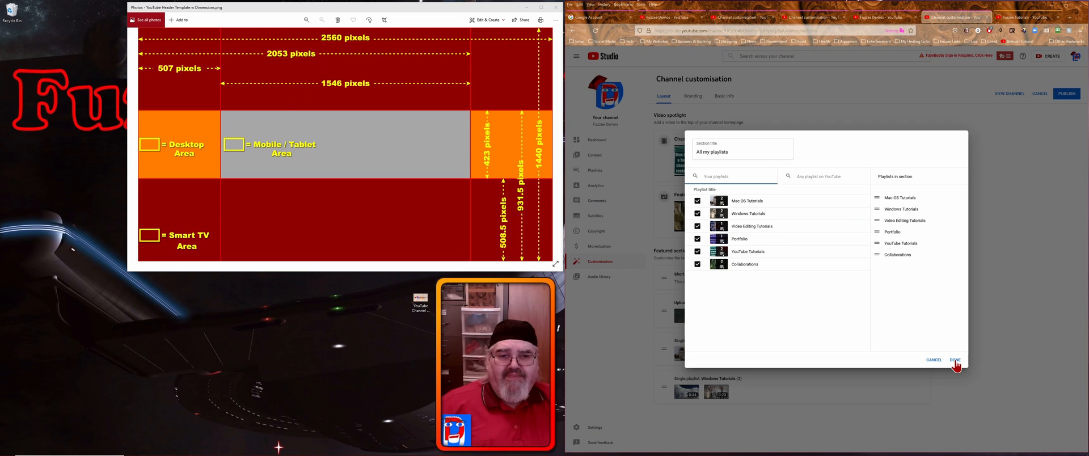
{"action": "left_click", "coordinate": [955, 360]}
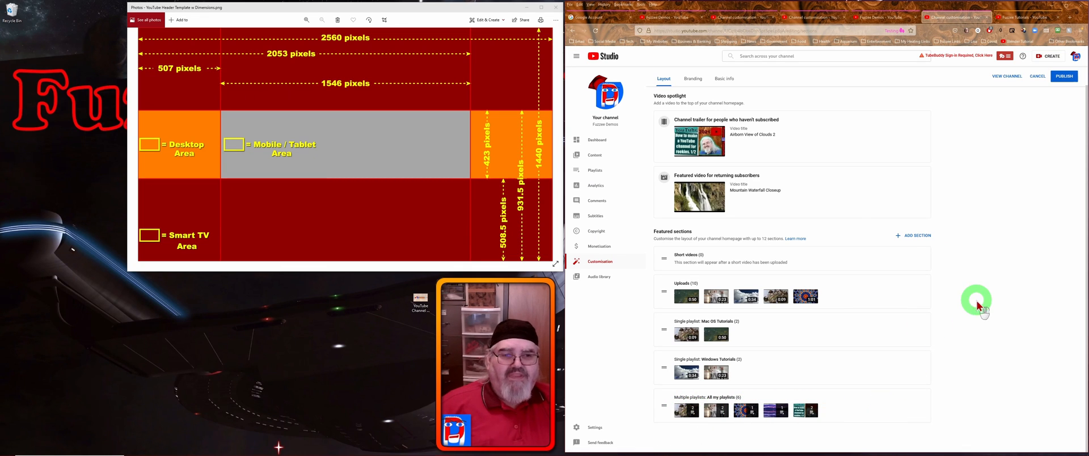
- Start a featured channels section and search YouTube for "fuzzee tutorials" channels to include
{"action": "left_click", "coordinate": [901, 240]}
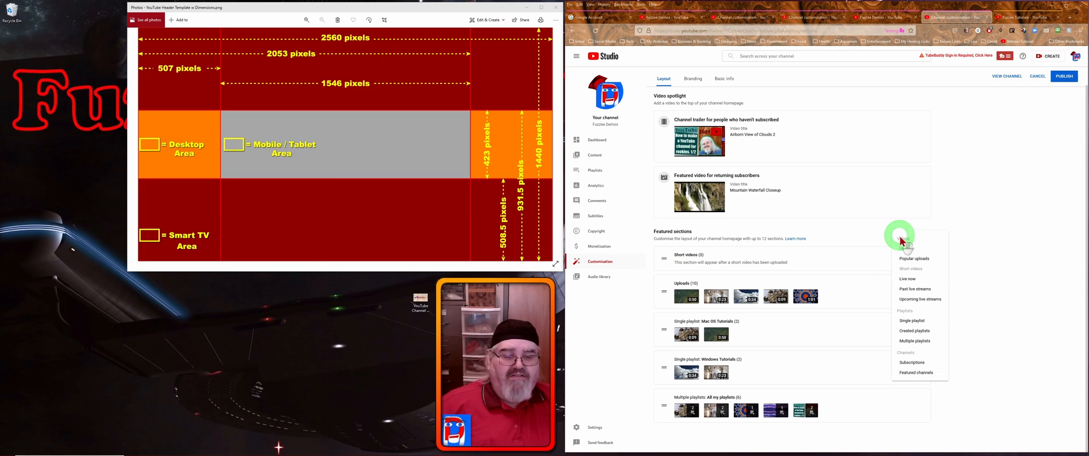
{"action": "left_click", "coordinate": [925, 372]}
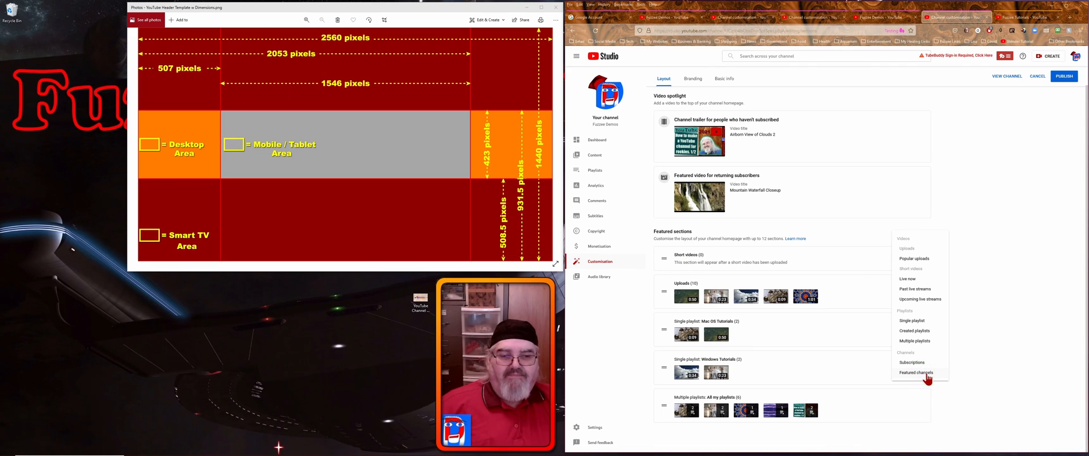
{"action": "left_click", "coordinate": [926, 372]}
{"action": "left_click", "coordinate": [722, 176]}
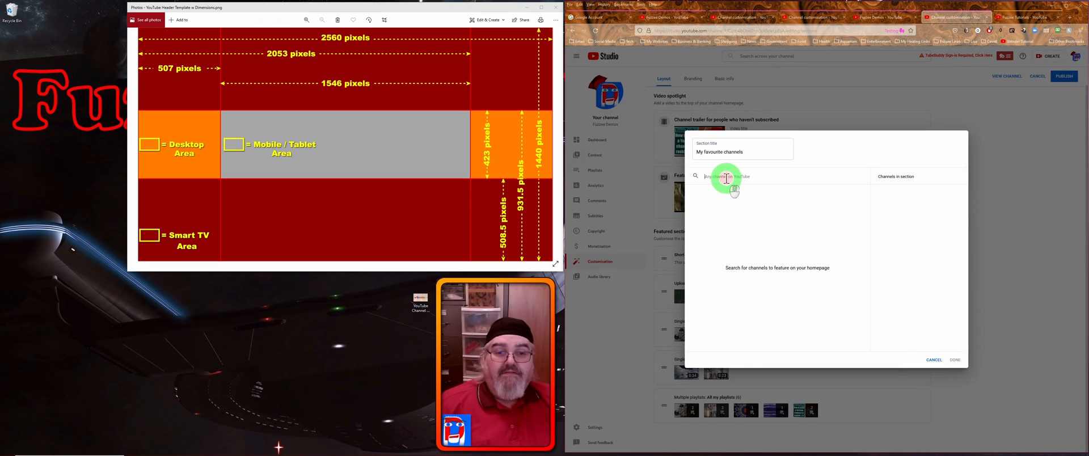
{"action": "left_click", "coordinate": [808, 209]}
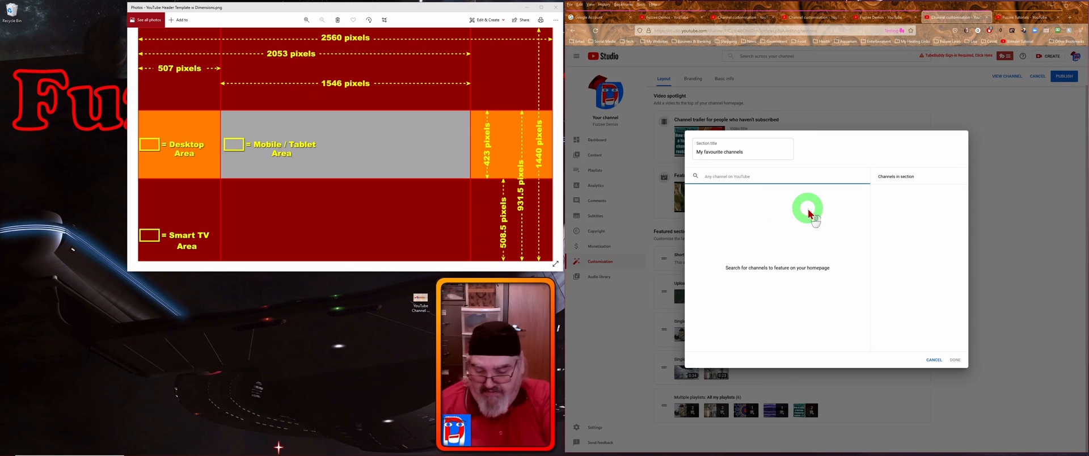
{"action": "type", "text": "fuzz"}
{"action": "type", "text": "ee"}
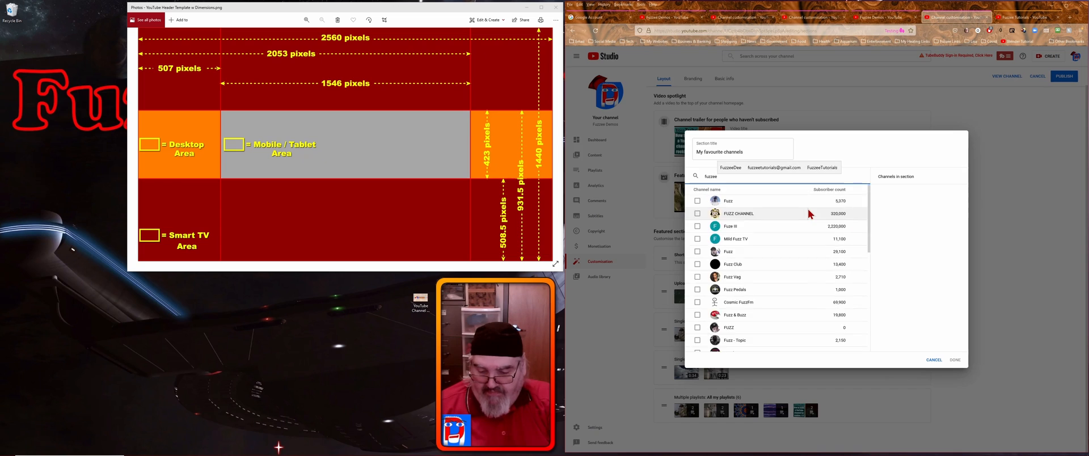
{"action": "type", "text": " tutorials"}
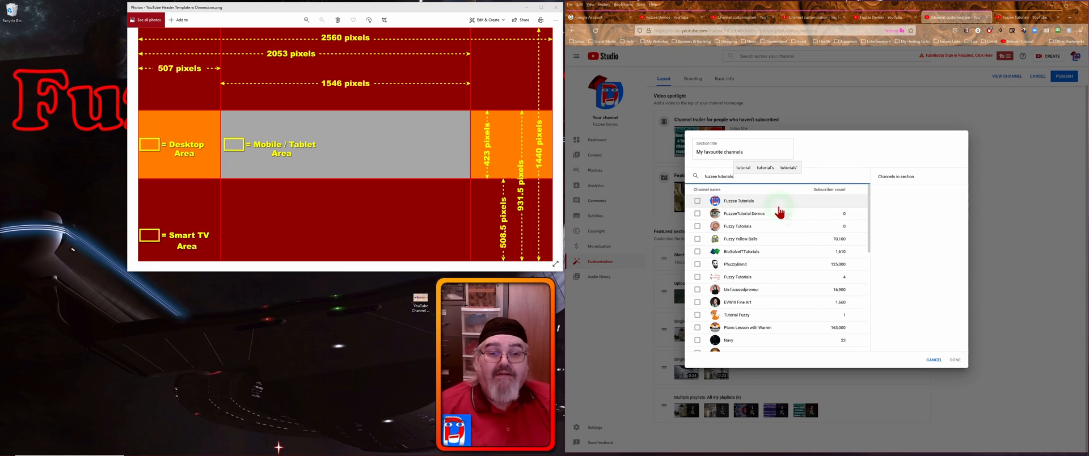
- Include the Fuzzee Tutorials, Fuzzy Robot and Fuzzy Mushroom channels, move Fuzzy Mushroom above Fuzzy Robot, and confirm the section
{"action": "left_click", "coordinate": [698, 202]}
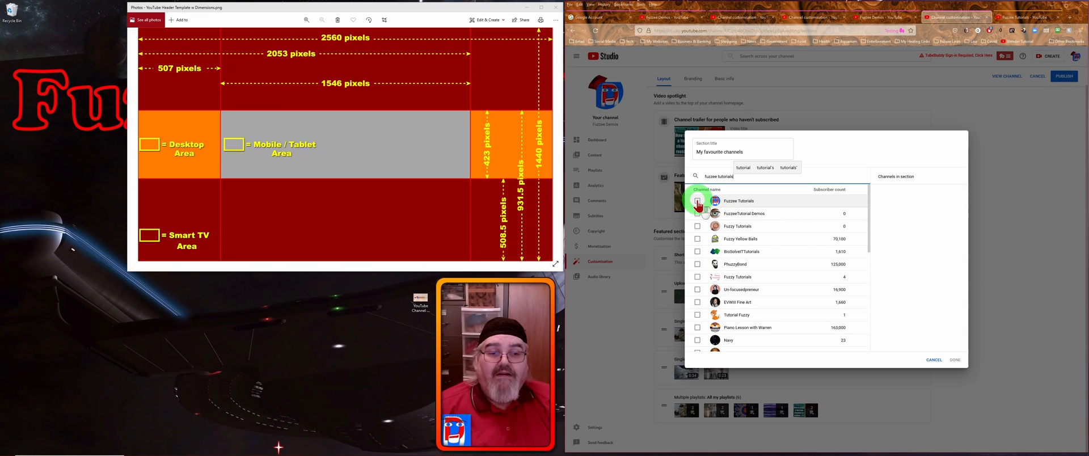
{"action": "left_click", "coordinate": [698, 201]}
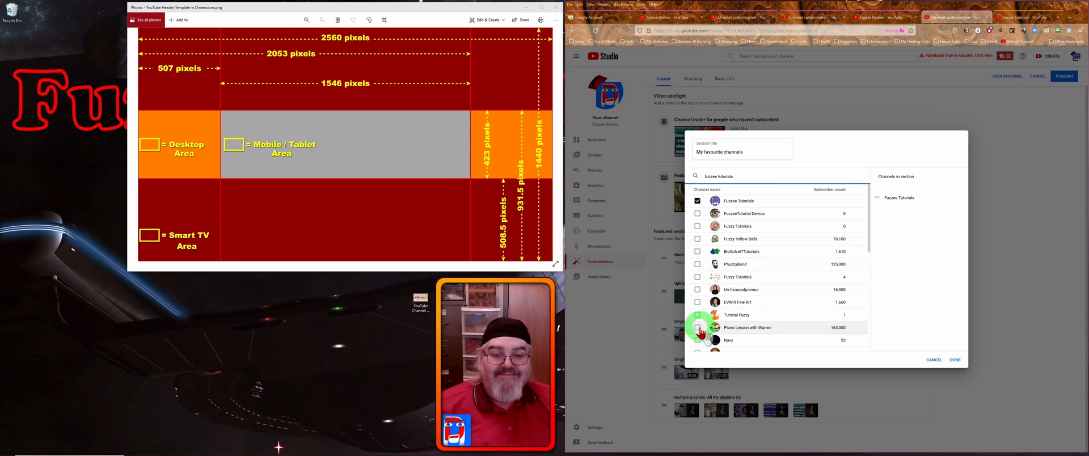
{"action": "scroll", "coordinate": [697, 328], "scroll_direction": "down", "scroll_amount": 3}
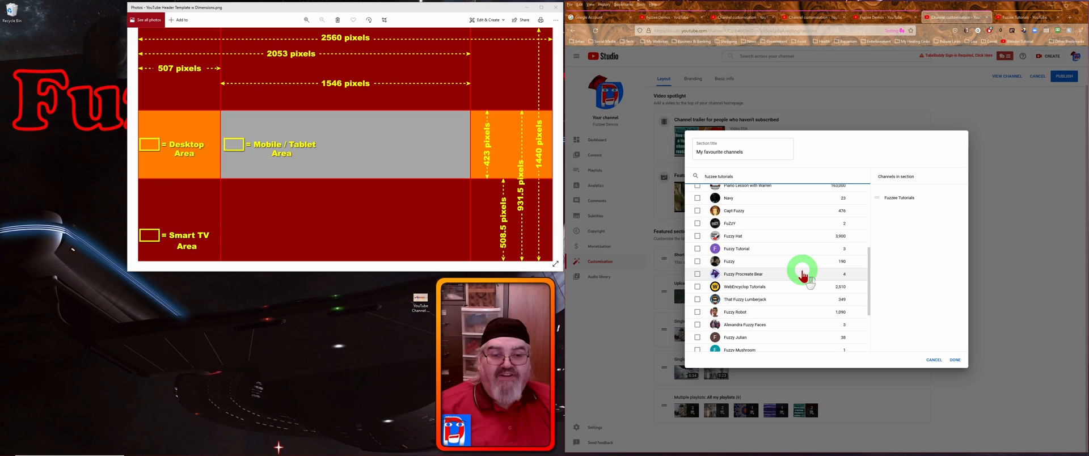
{"action": "left_click", "coordinate": [697, 312]}
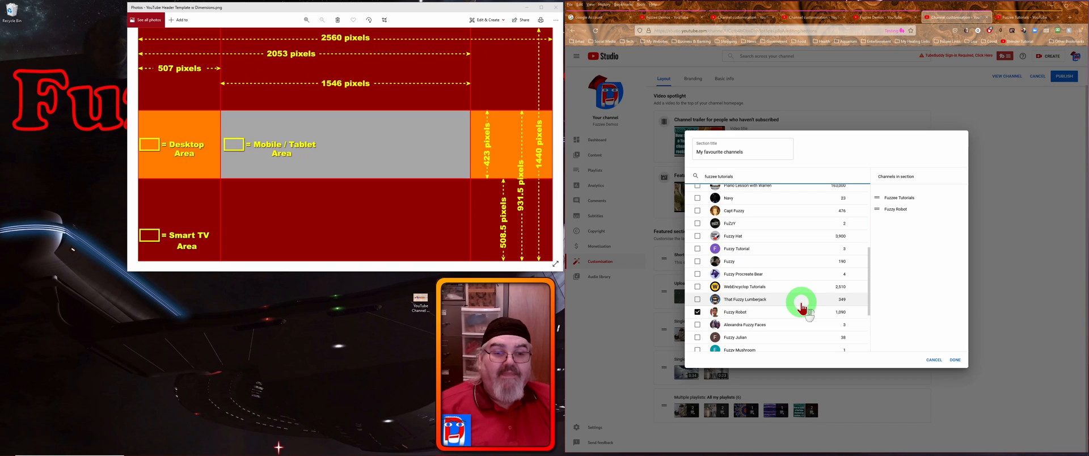
{"action": "scroll", "coordinate": [801, 308], "scroll_direction": "down", "scroll_amount": 2}
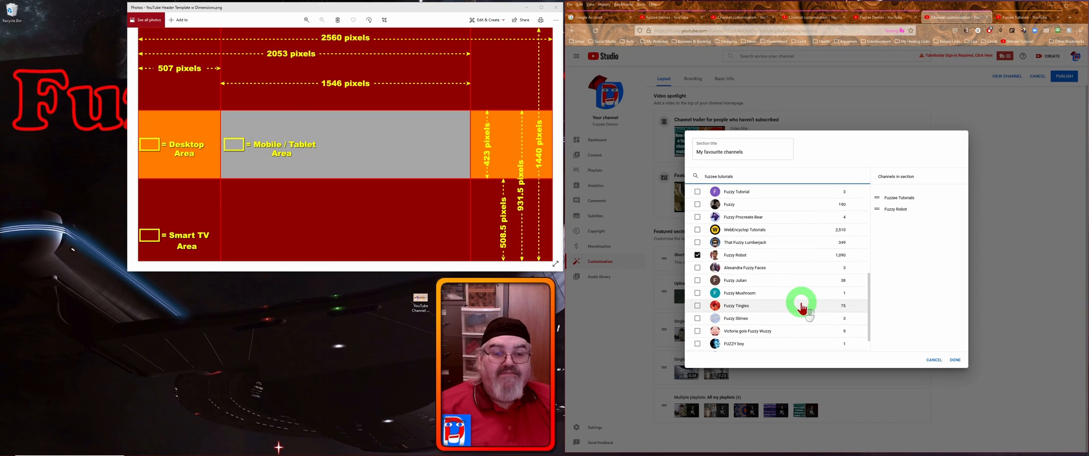
{"action": "left_click", "coordinate": [697, 293]}
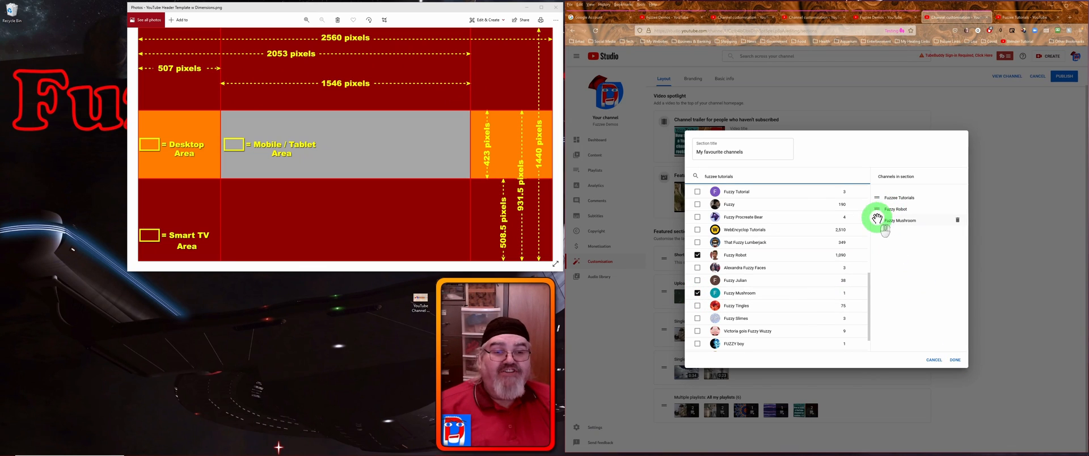
{"action": "left_click_drag", "start_coordinate": [877, 220], "coordinate": [897, 251]}
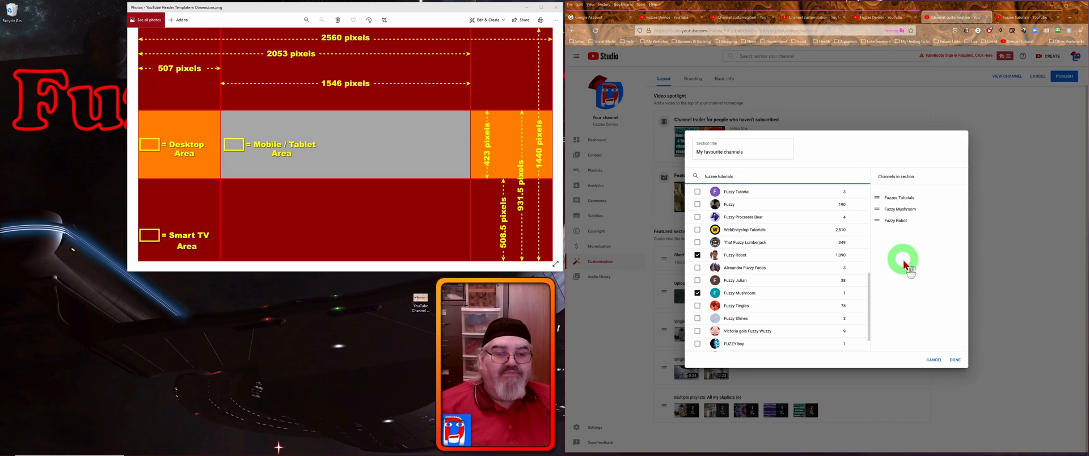
{"action": "left_click", "coordinate": [955, 362]}
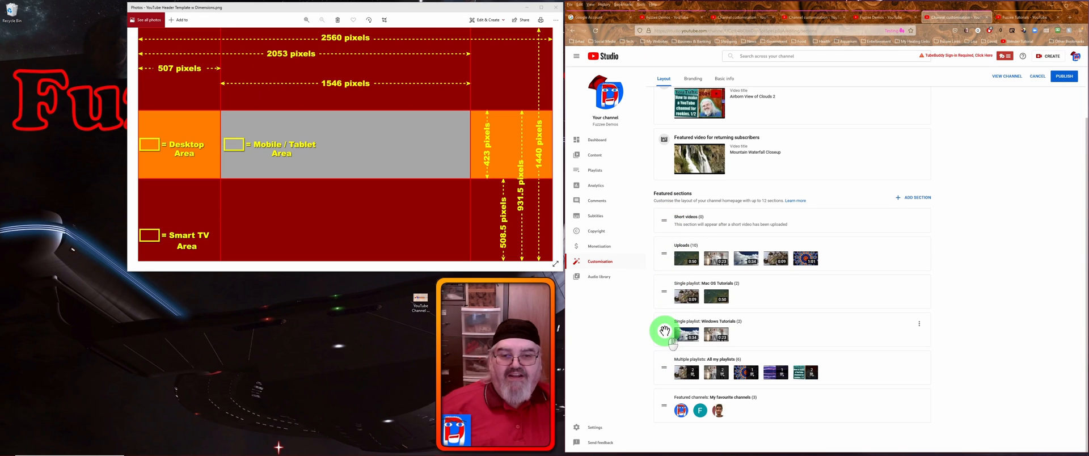
- Move the Windows Tutorials section above Mac OS Tutorials and publish the homepage layout changes
{"action": "left_click_drag", "start_coordinate": [665, 331], "coordinate": [664, 281]}
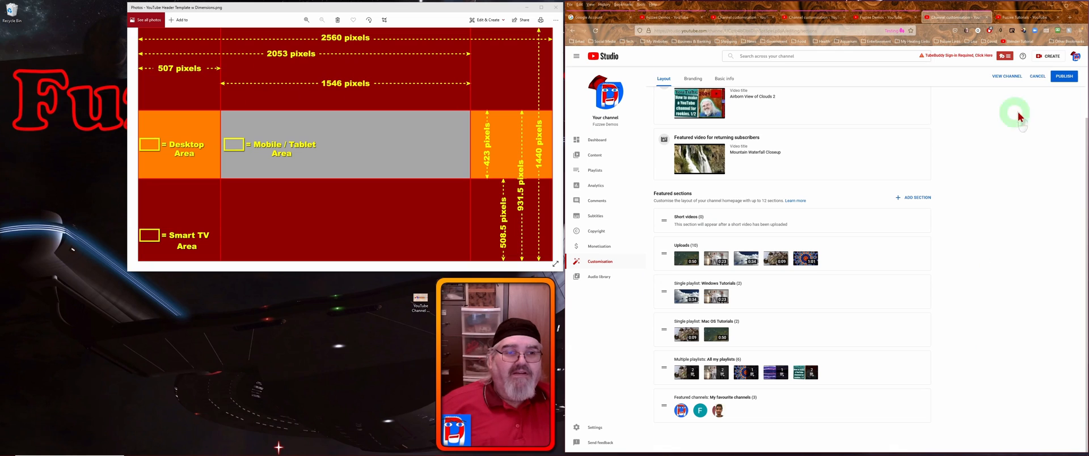
{"action": "left_click", "coordinate": [1068, 82]}
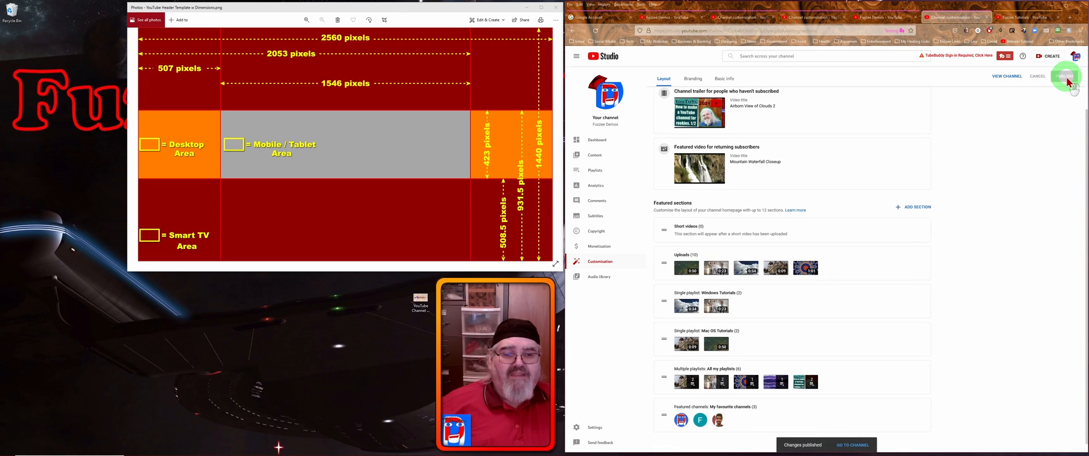
- View the public channel homepage and examine its trailer and featured sections down to the favourite channels
{"action": "left_click", "coordinate": [1008, 78]}
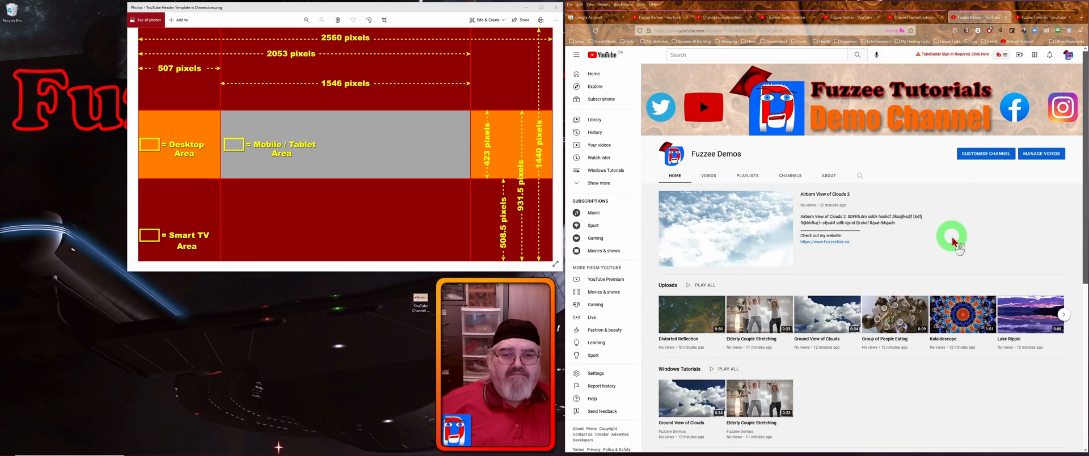
{"action": "scroll", "coordinate": [953, 240], "scroll_direction": "down", "scroll_amount": 1}
{"action": "scroll", "coordinate": [910, 295], "scroll_direction": "down", "scroll_amount": 2}
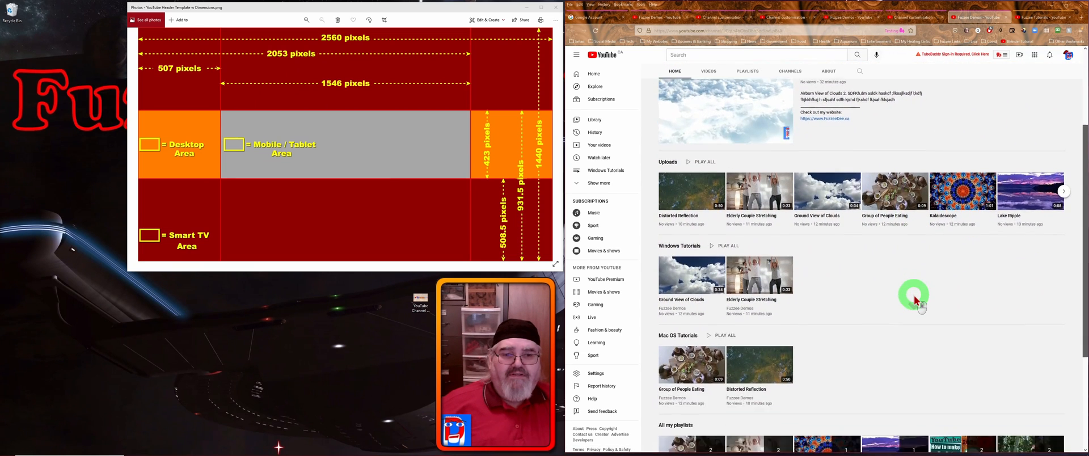
{"action": "scroll", "coordinate": [881, 239], "scroll_direction": "down", "scroll_amount": 2}
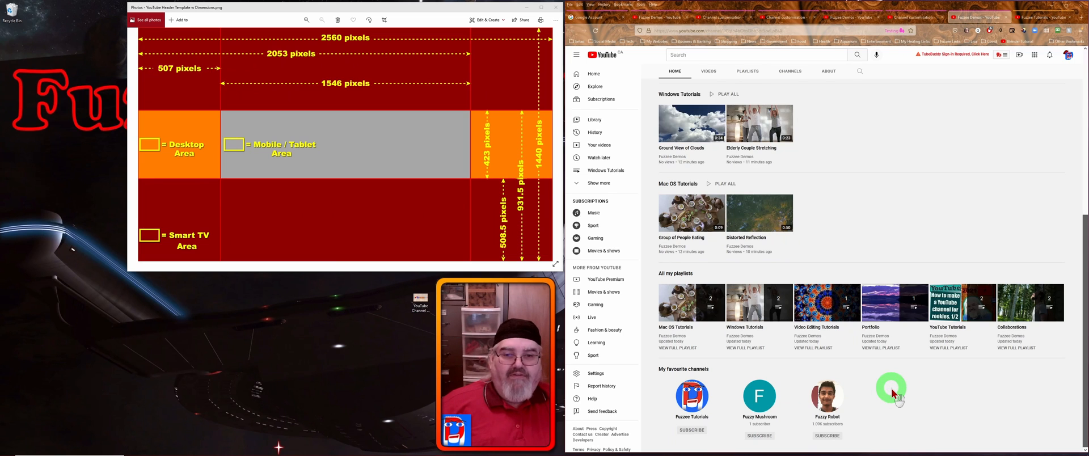
{"action": "scroll", "coordinate": [892, 389], "scroll_direction": "up", "scroll_amount": 10}
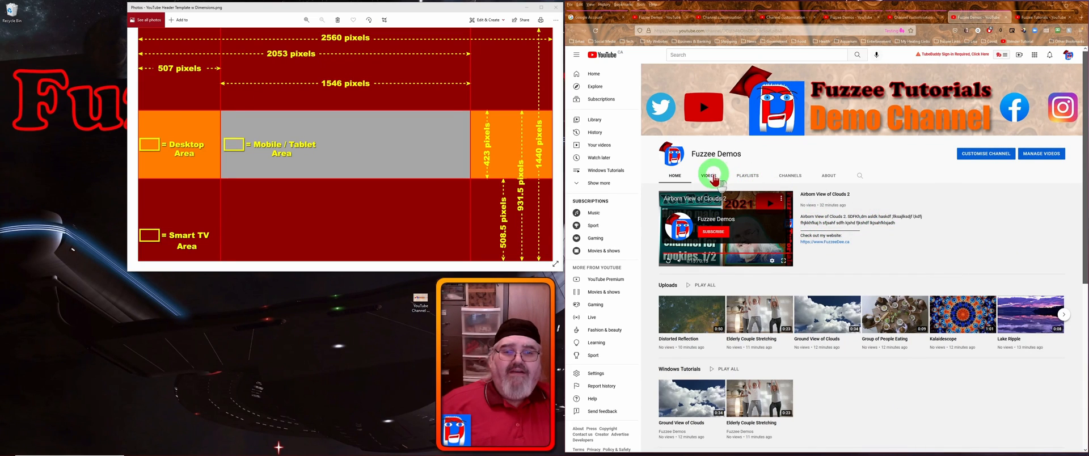
- View the channel's full list of uploaded videos and examine its sorting options, from most popular to date added (newest)
{"action": "left_click", "coordinate": [709, 179]}
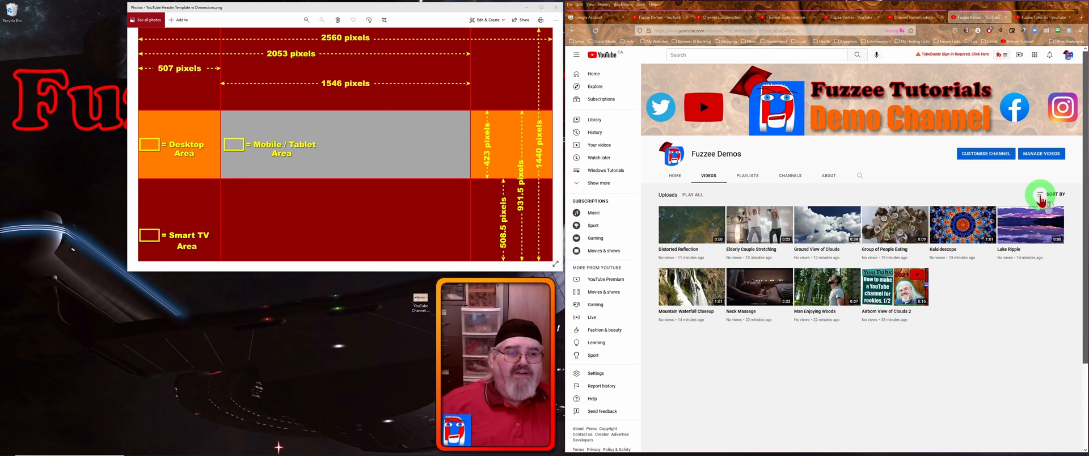
{"action": "left_click", "coordinate": [1040, 196]}
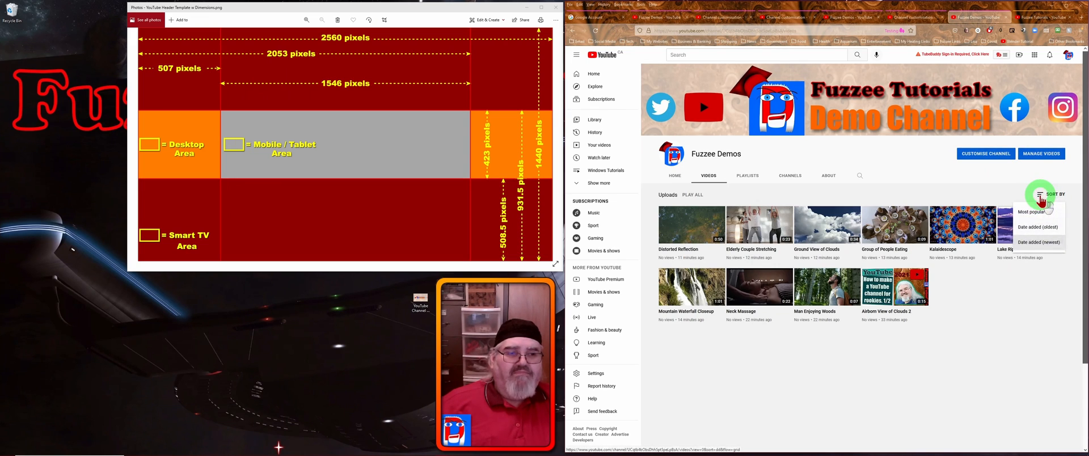
{"action": "left_click", "coordinate": [1049, 213]}
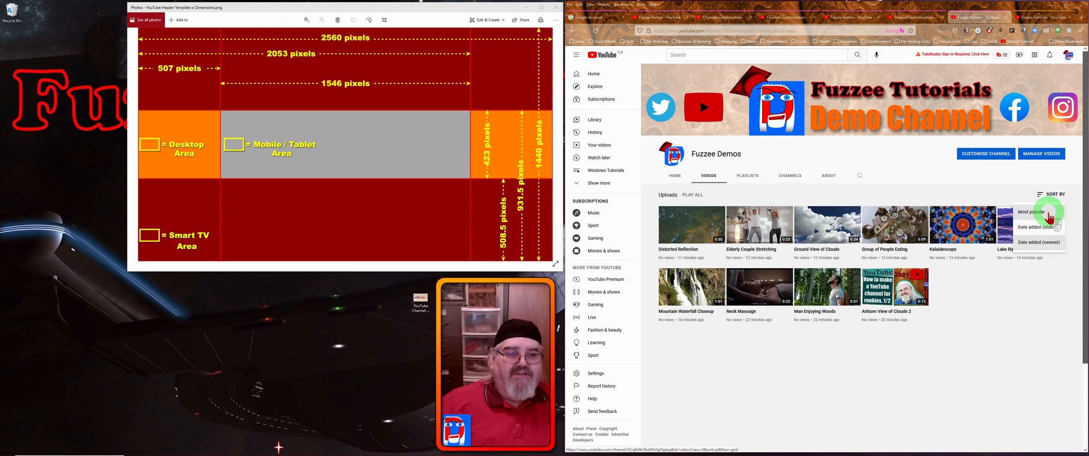
{"action": "left_click", "coordinate": [1053, 245]}
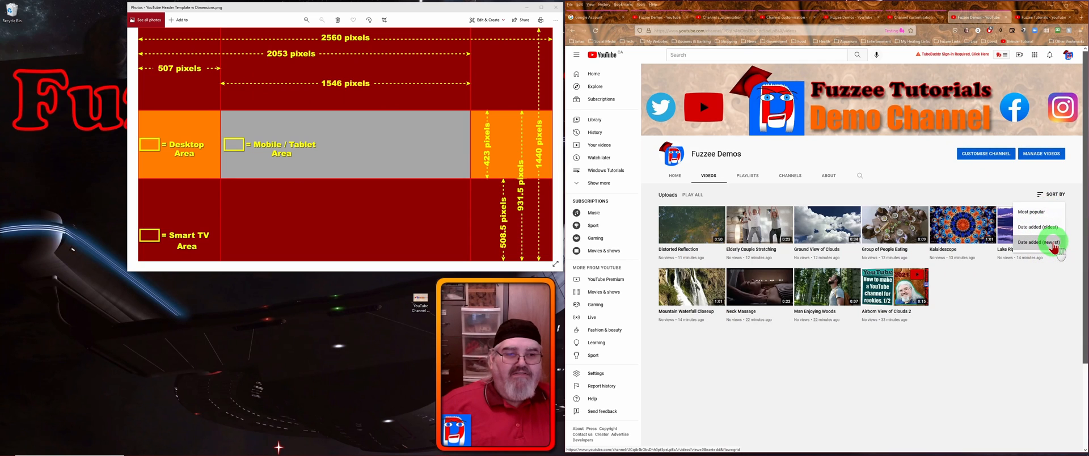